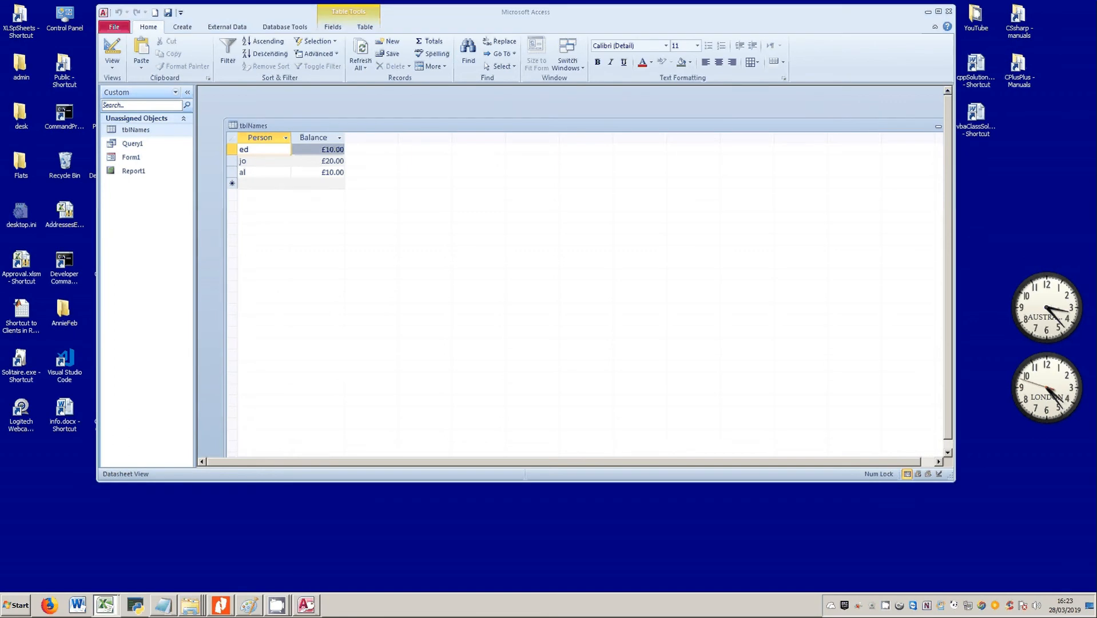
Bring the Excel workbook Book2 into view to examine its Person and Balance list, and move it away again.
{"action": "left_click_drag", "start_coordinate": [1096, 142], "coordinate": [837, 33]}
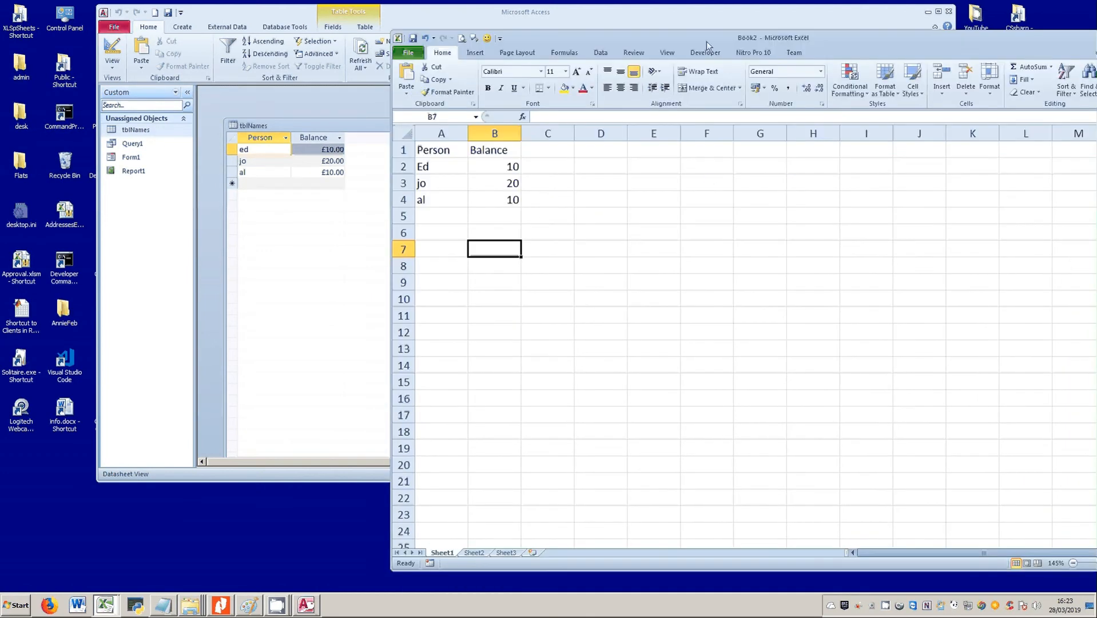
{"action": "left_click_drag", "start_coordinate": [706, 42], "coordinate": [1096, 41]}
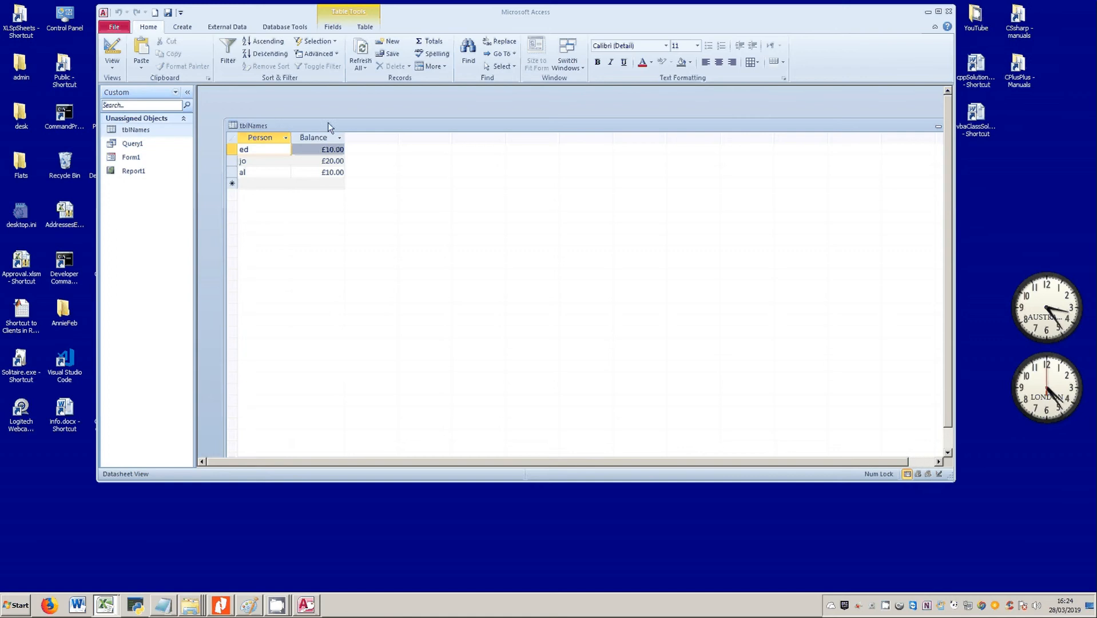
Close and reopen the tblNames table in Access, placing its window near the upper edge of the workspace.
{"action": "left_click_drag", "start_coordinate": [327, 122], "coordinate": [319, 101]}
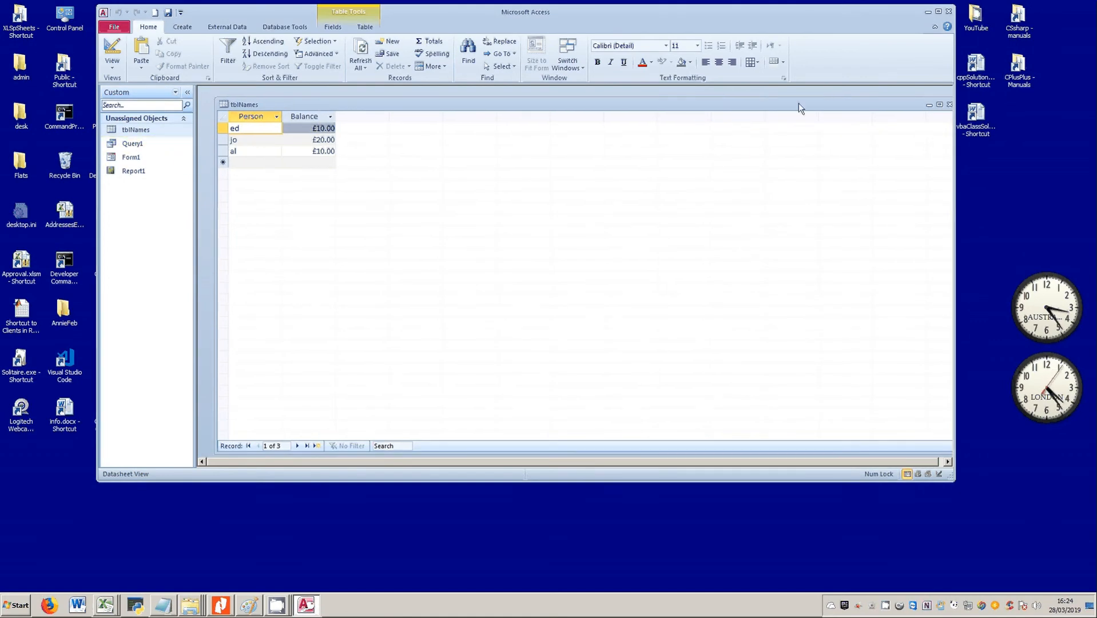
{"action": "left_click_drag", "start_coordinate": [800, 103], "coordinate": [831, 113]}
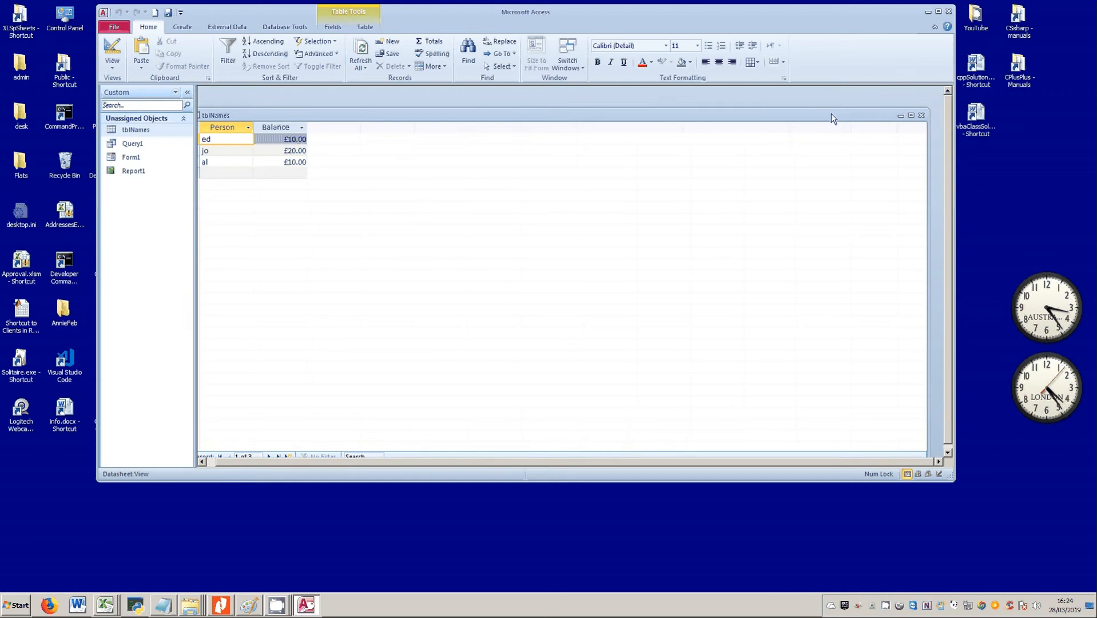
{"action": "left_click", "coordinate": [922, 115]}
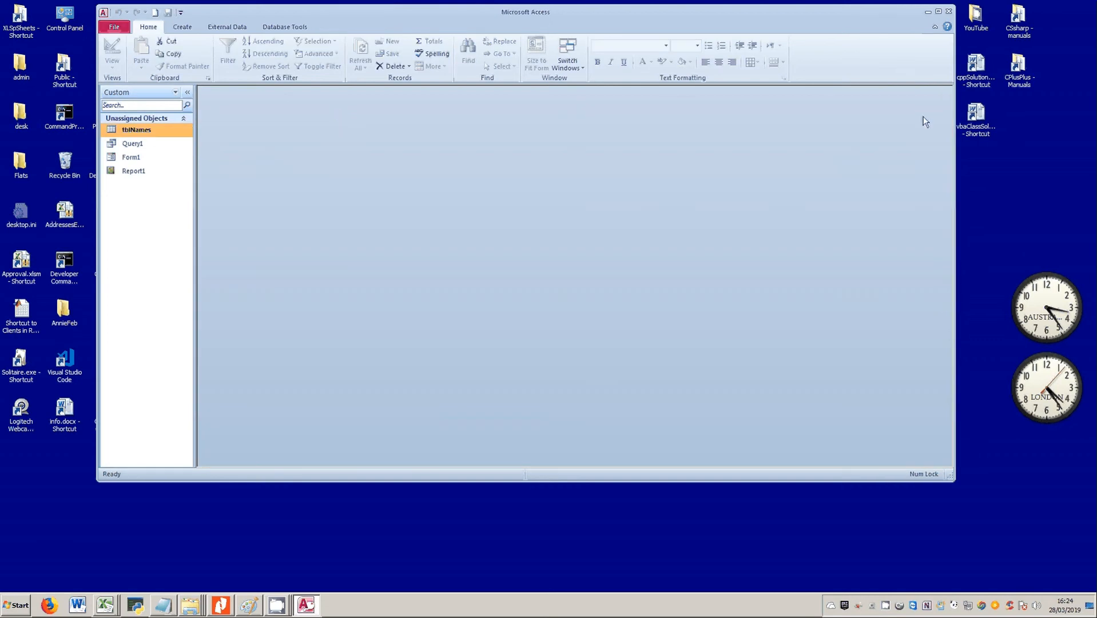
{"action": "double_click", "coordinate": [133, 129]}
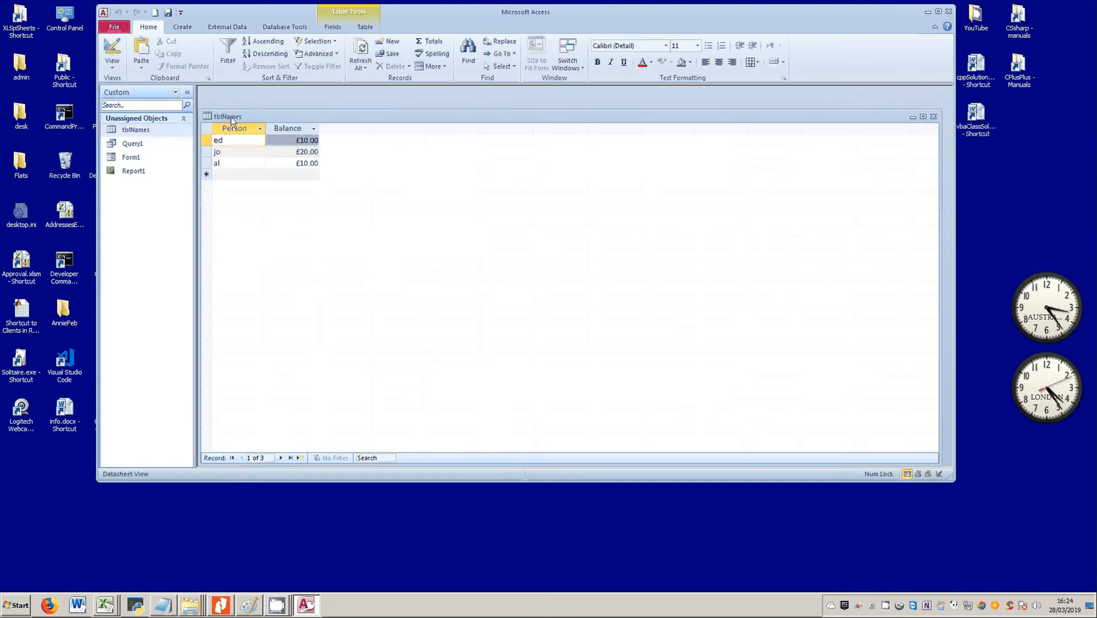
{"action": "left_click_drag", "start_coordinate": [258, 111], "coordinate": [262, 101]}
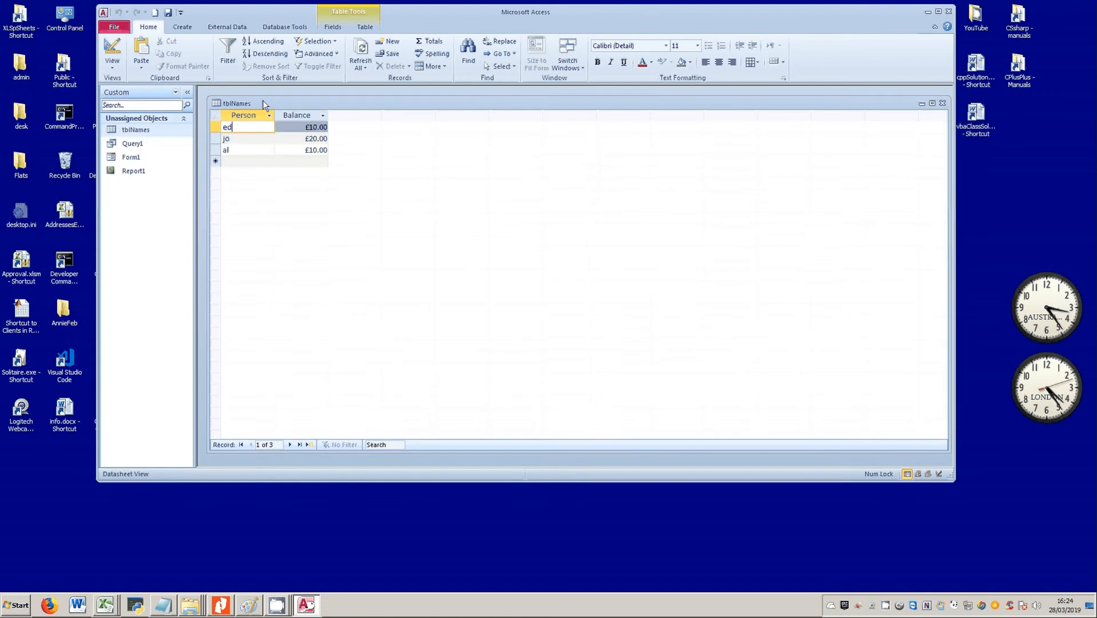
Open Query1 and place it beside the tblNames data to compare their records, and close the query.
{"action": "left_click", "coordinate": [143, 143]}
{"action": "left_click", "coordinate": [155, 142]}
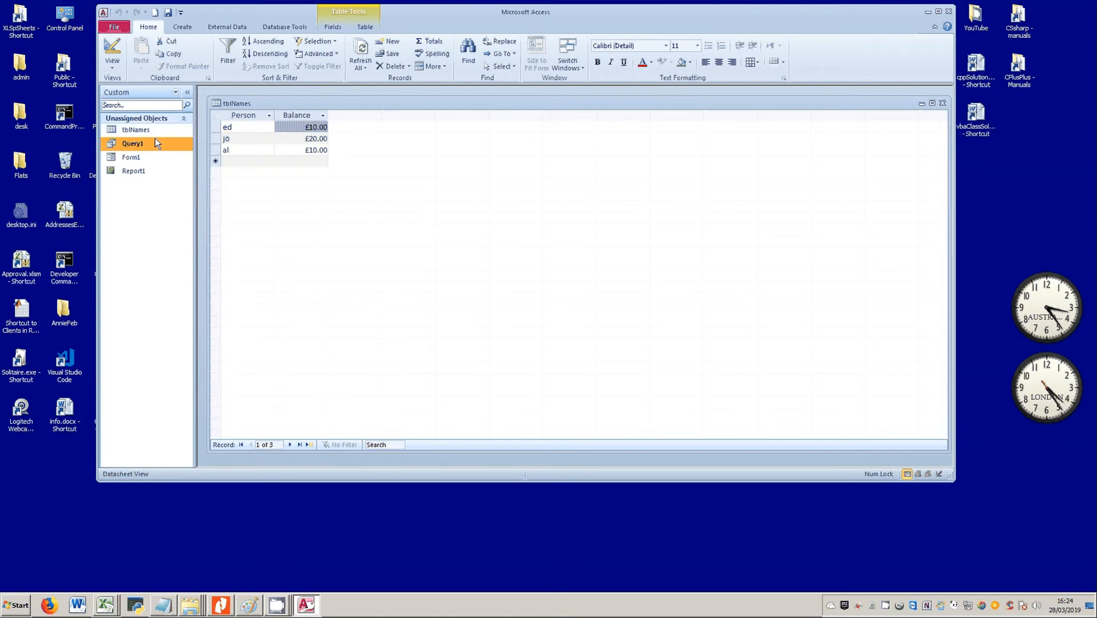
{"action": "double_click", "coordinate": [156, 142]}
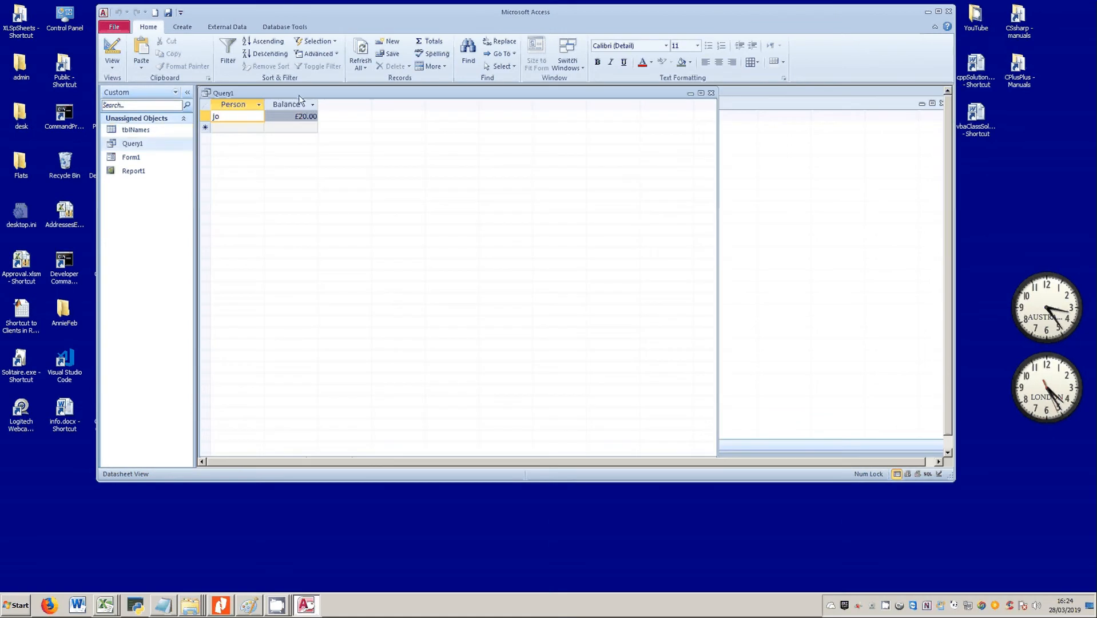
{"action": "left_click_drag", "start_coordinate": [298, 95], "coordinate": [430, 195]}
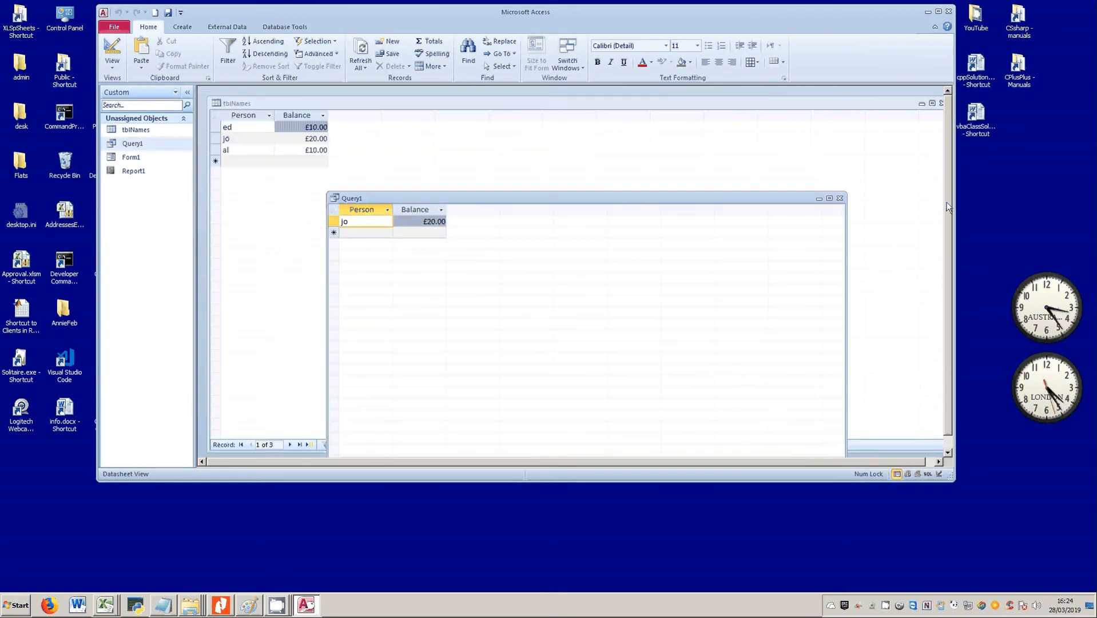
{"action": "left_click", "coordinate": [840, 198]}
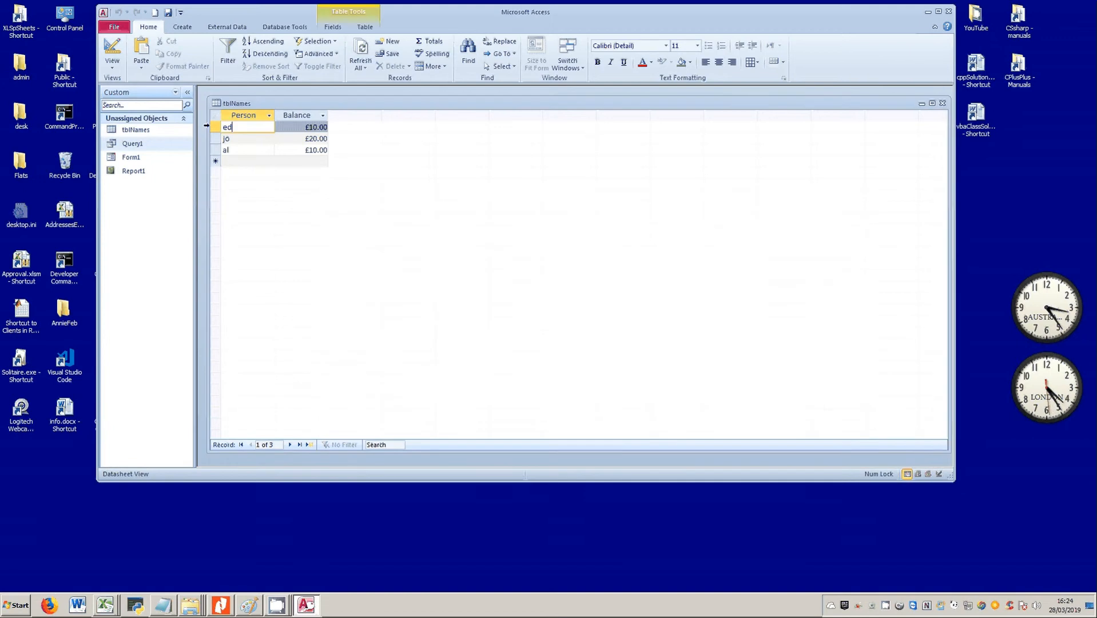
Open Form1 and Report1 in turn to examine how each presents the table's data, closing each one.
{"action": "double_click", "coordinate": [131, 157]}
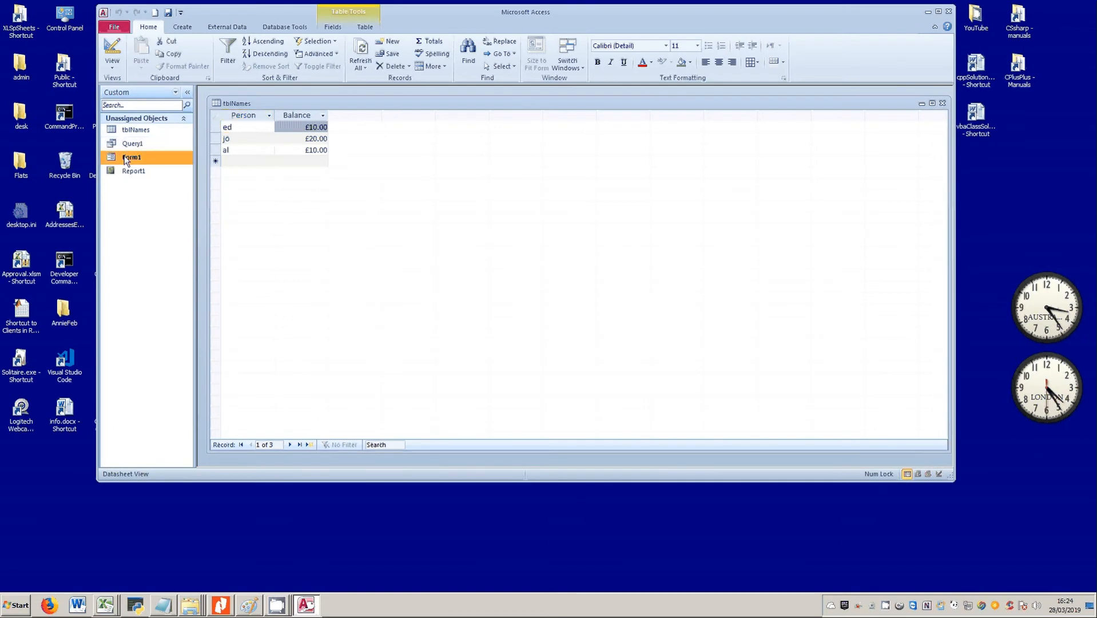
{"action": "left_click_drag", "start_coordinate": [261, 97], "coordinate": [444, 167]}
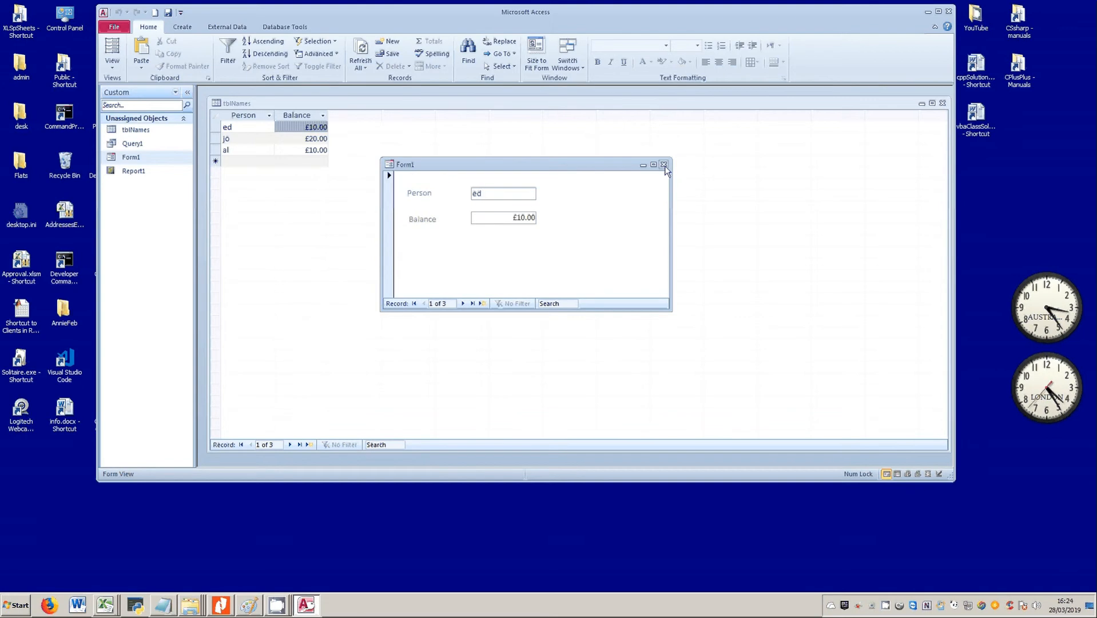
{"action": "left_click", "coordinate": [664, 165]}
{"action": "double_click", "coordinate": [137, 171]}
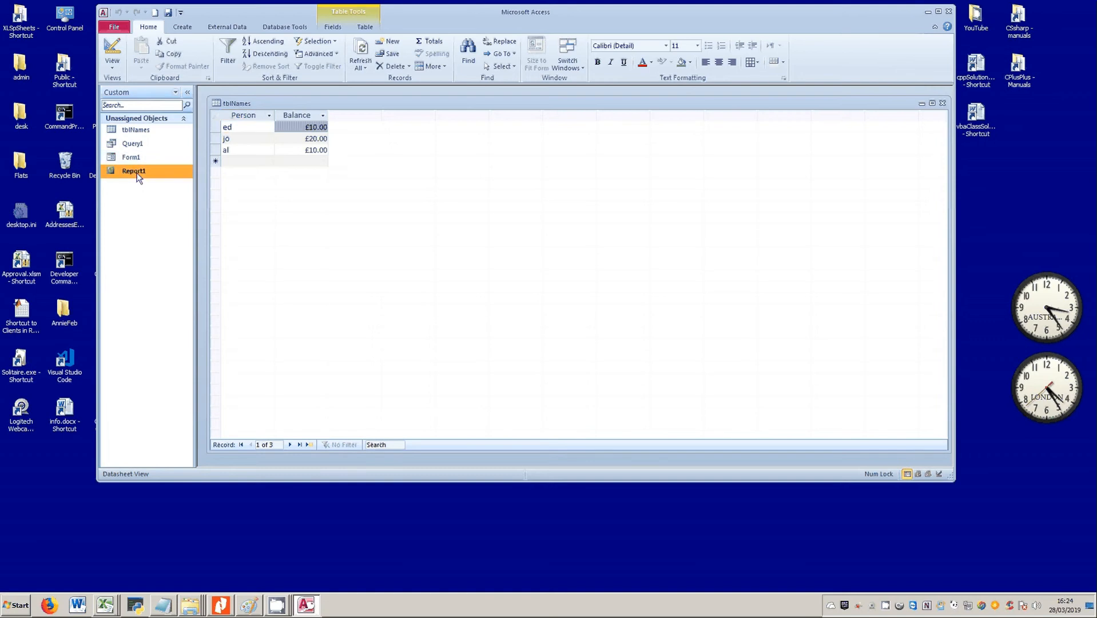
{"action": "left_click_drag", "start_coordinate": [387, 93], "coordinate": [593, 111]}
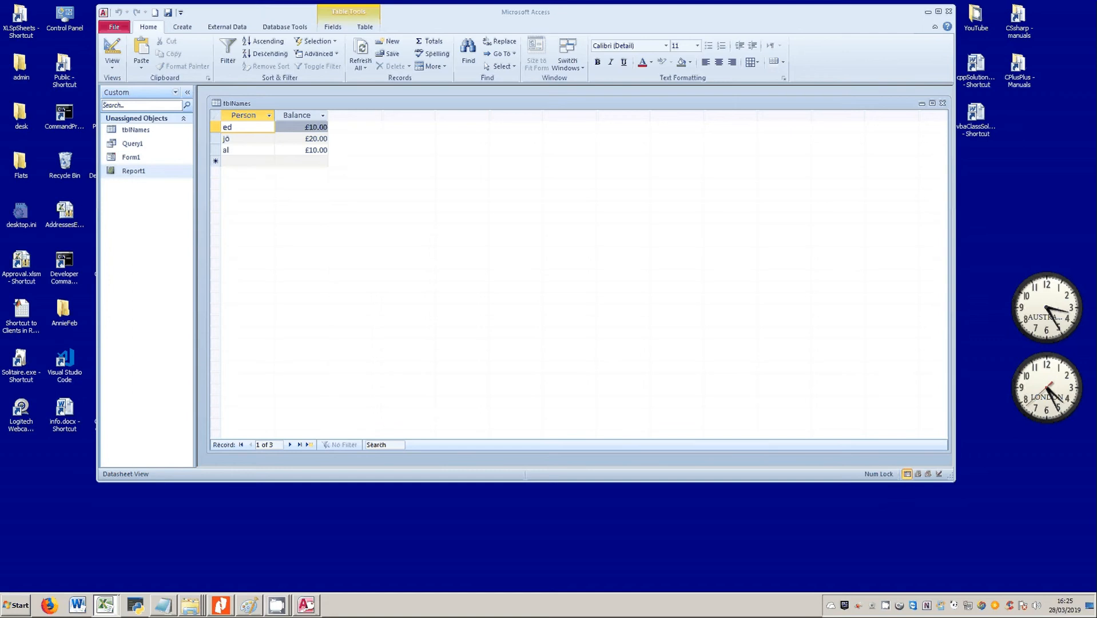
Switch to the Excel workbook and examine the Person and Balance column headings alongside the Access table.
{"action": "left_click_drag", "start_coordinate": [1096, 144], "coordinate": [553, 13]}
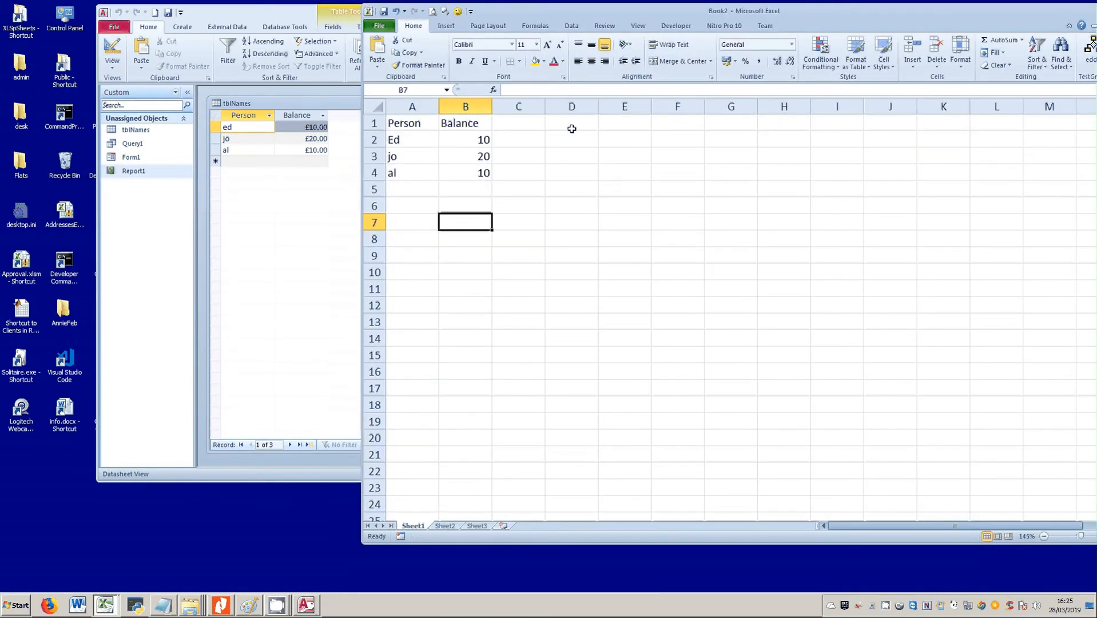
{"action": "left_click_drag", "start_coordinate": [400, 124], "coordinate": [460, 127]}
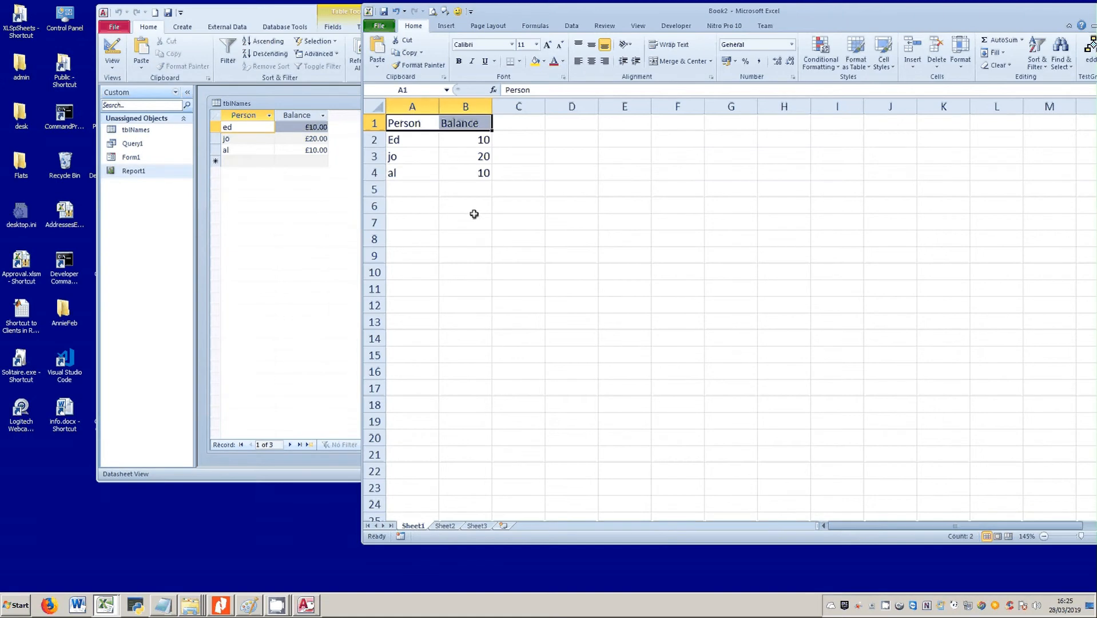
{"action": "left_click_drag", "start_coordinate": [614, 14], "coordinate": [662, 21]}
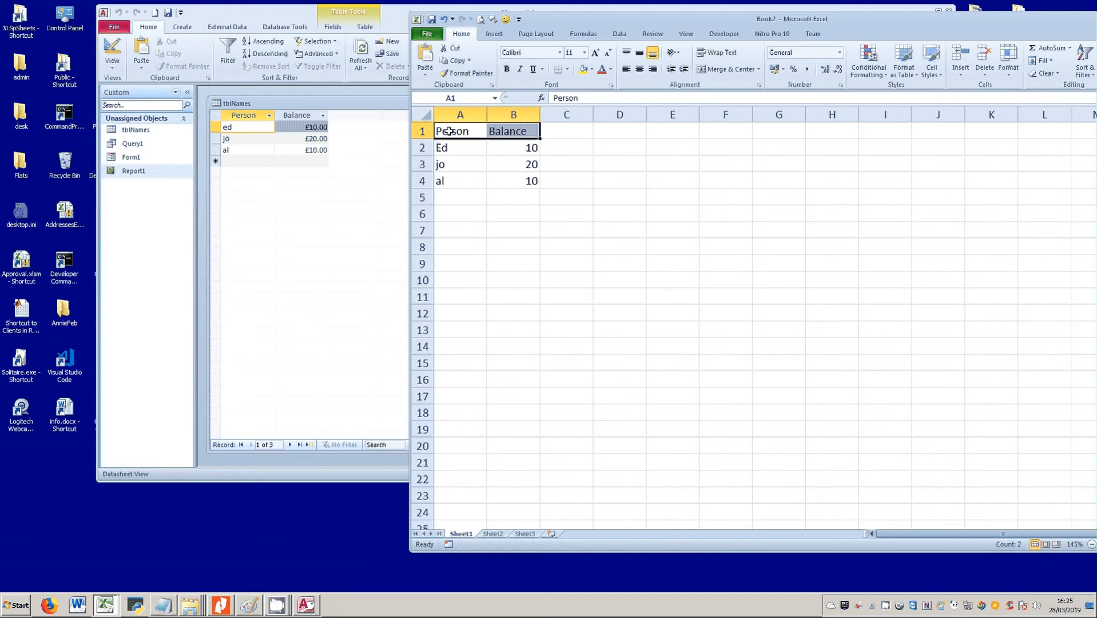
{"action": "left_click_drag", "start_coordinate": [448, 131], "coordinate": [502, 132]}
{"action": "left_click_drag", "start_coordinate": [739, 16], "coordinate": [713, 16]}
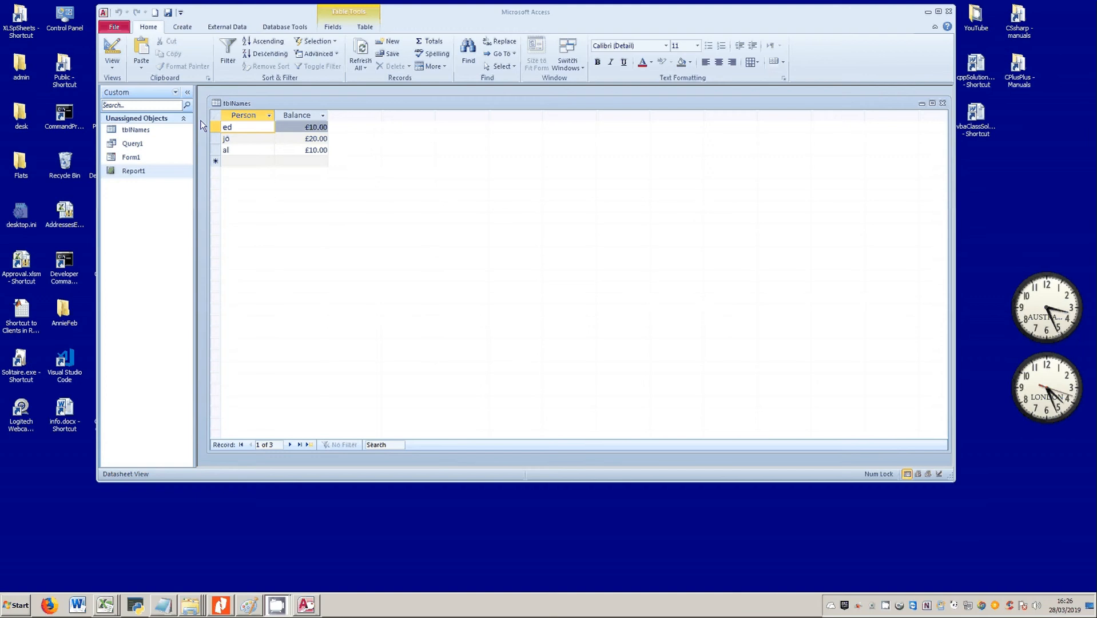
Exit Access to close the current database and restart the program from its desktop shortcut.
{"action": "left_click", "coordinate": [114, 27]}
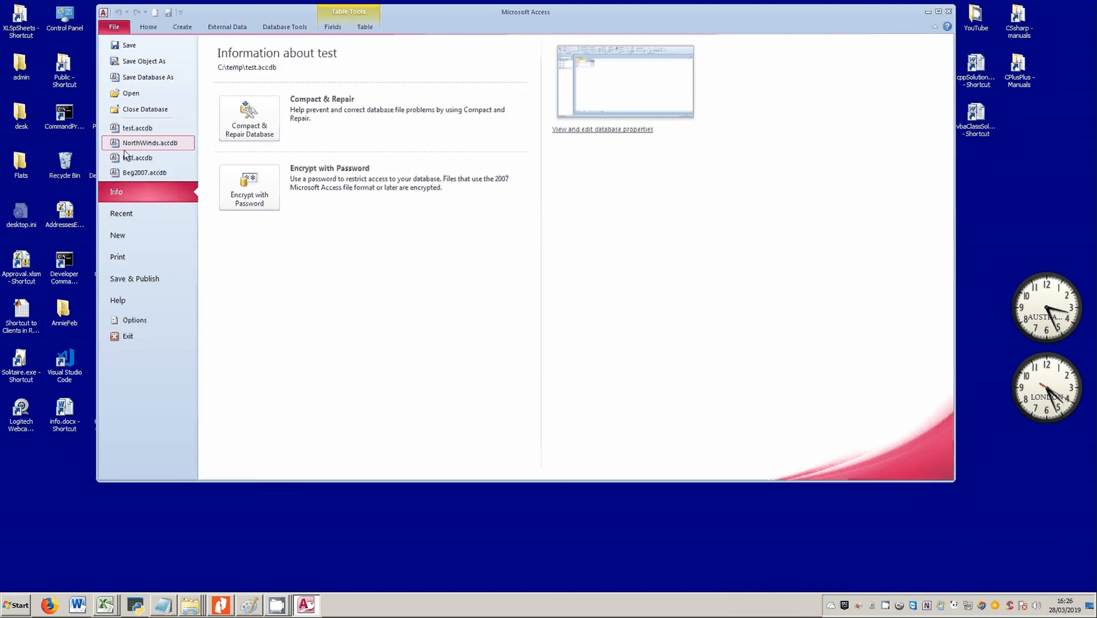
{"action": "left_click", "coordinate": [148, 335]}
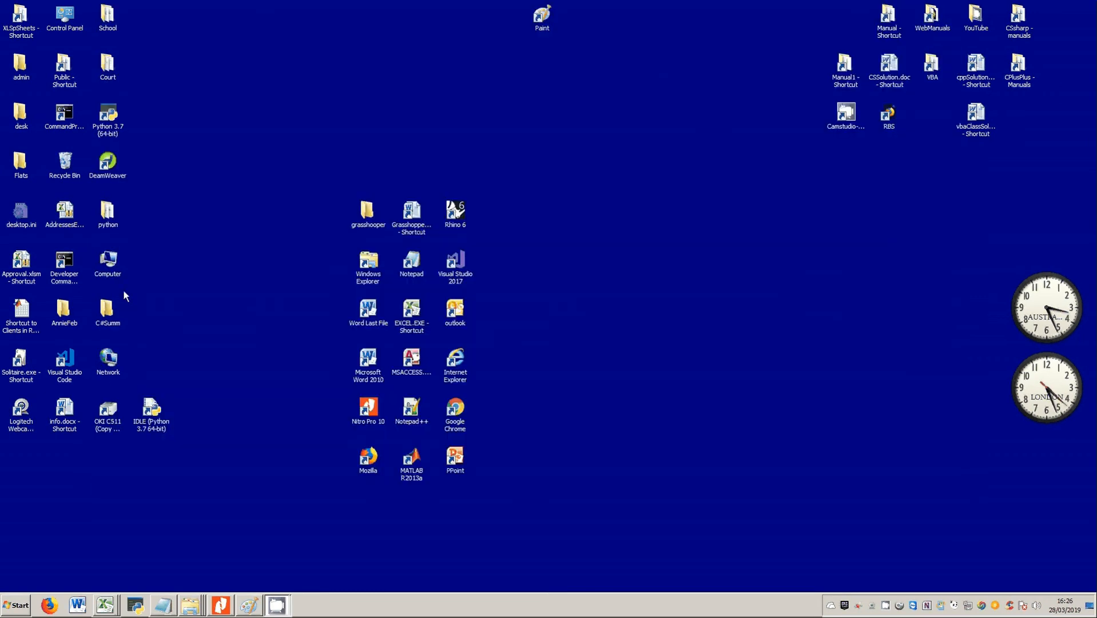
{"action": "left_click", "coordinate": [417, 355]}
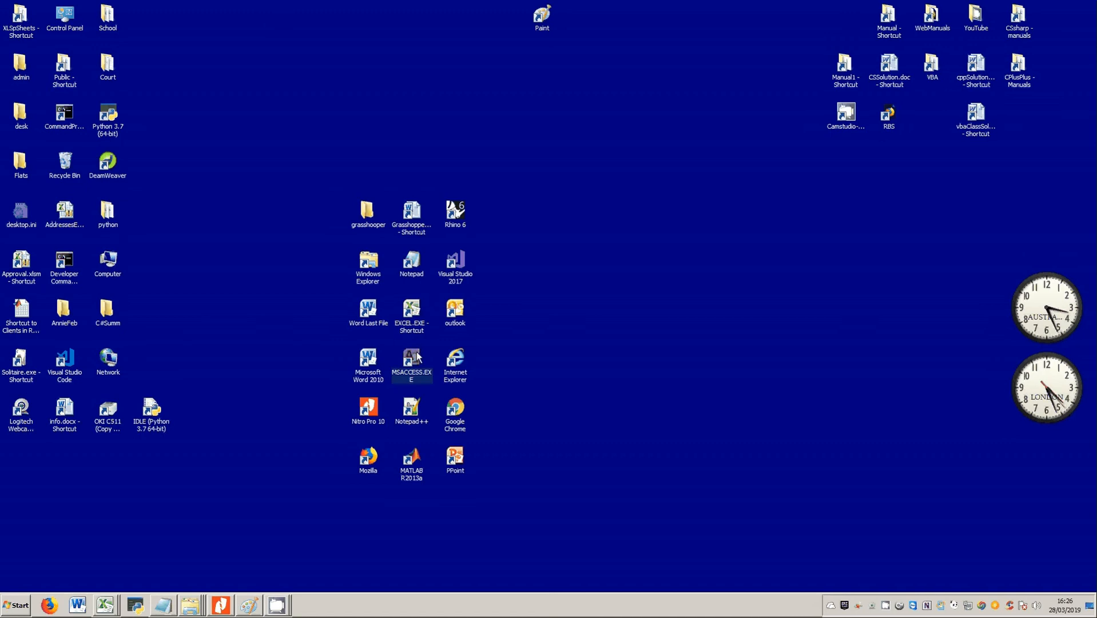
{"action": "double_click", "coordinate": [418, 355]}
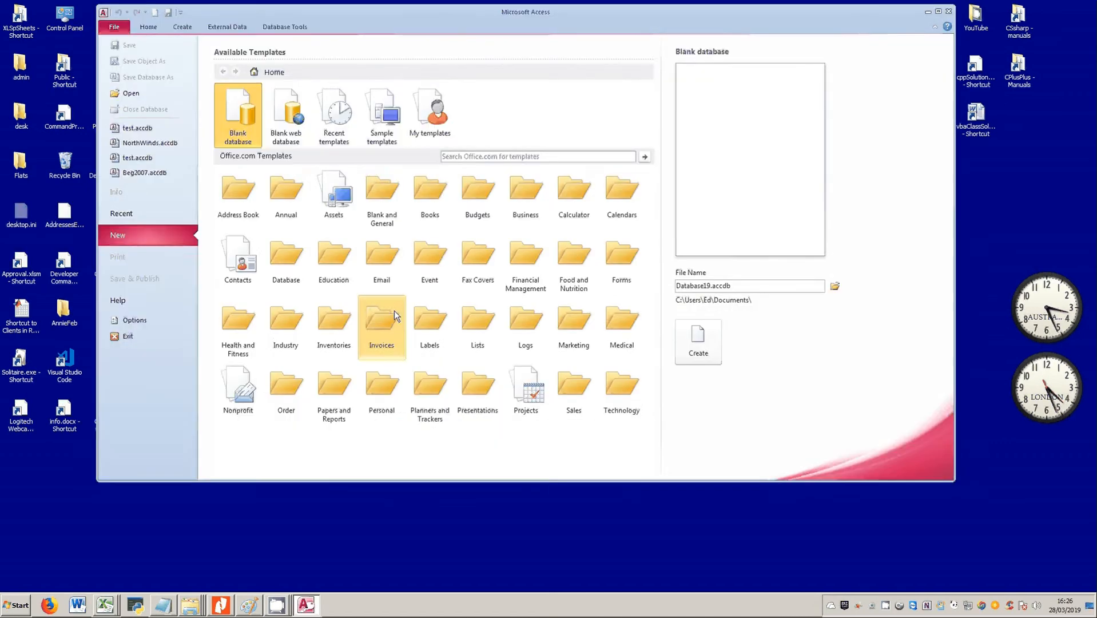
Try to create a blank database named test, declining to replace the existing file.
{"action": "left_click_drag", "start_coordinate": [341, 9], "coordinate": [362, 52]}
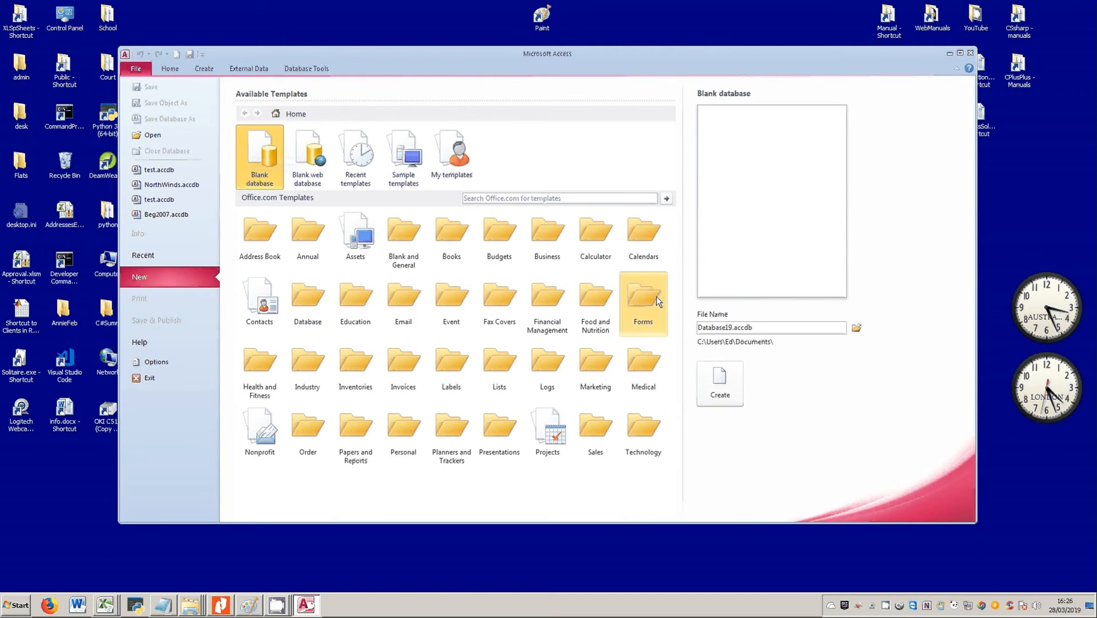
{"action": "left_click_drag", "start_coordinate": [698, 329], "coordinate": [776, 332]}
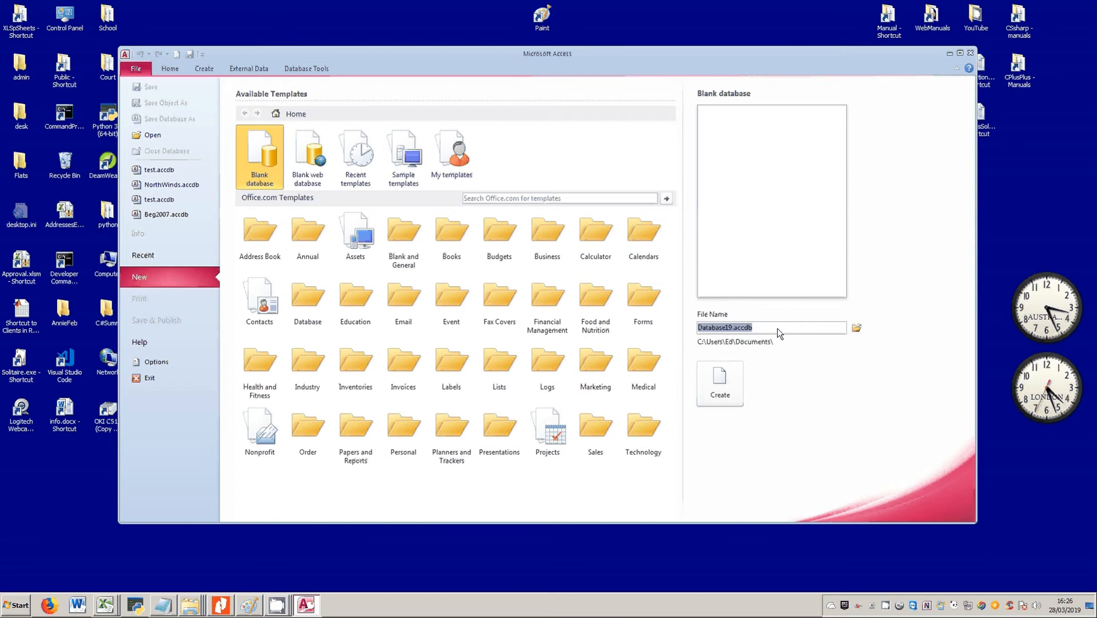
{"action": "type", "text": "test"}
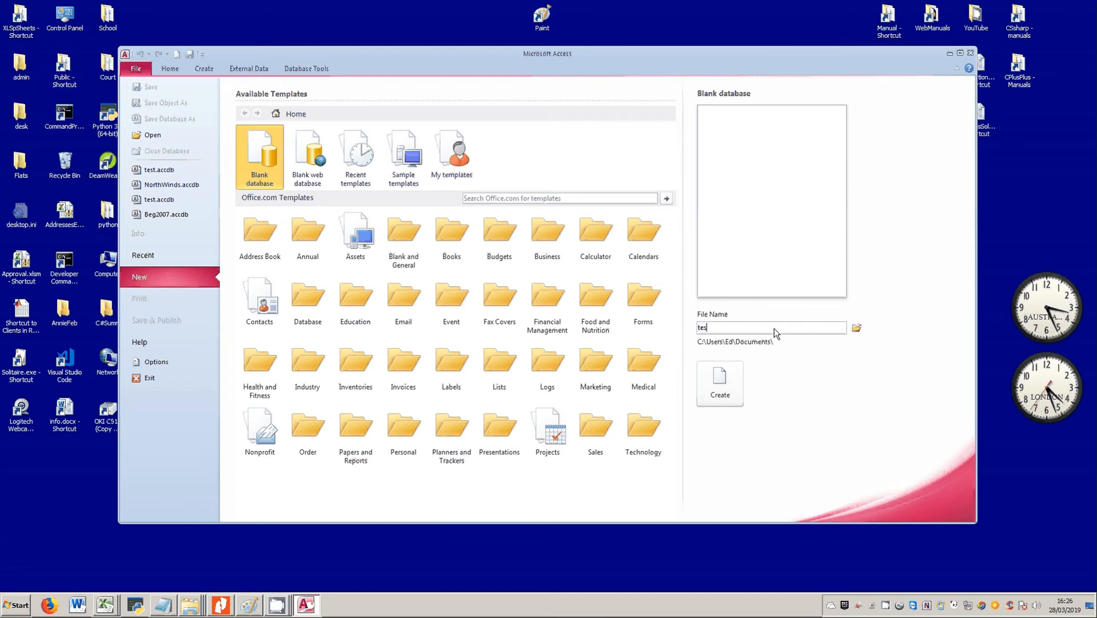
{"action": "left_click", "coordinate": [712, 384]}
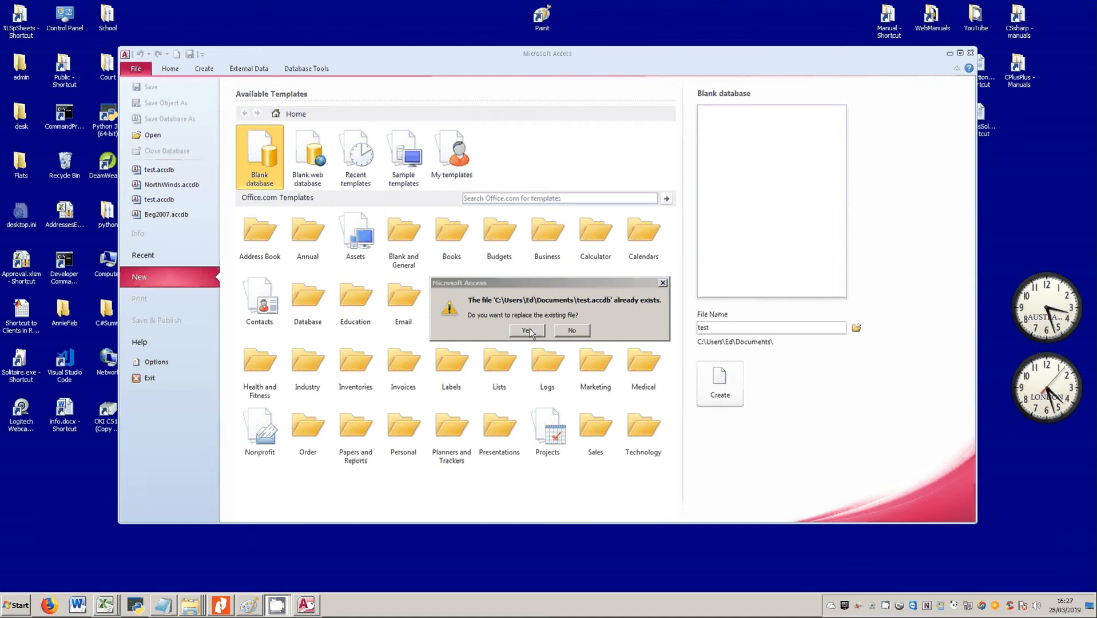
{"action": "left_click", "coordinate": [572, 331]}
Change the file name to test1 and create the blank database.
{"action": "left_click", "coordinate": [703, 325]}
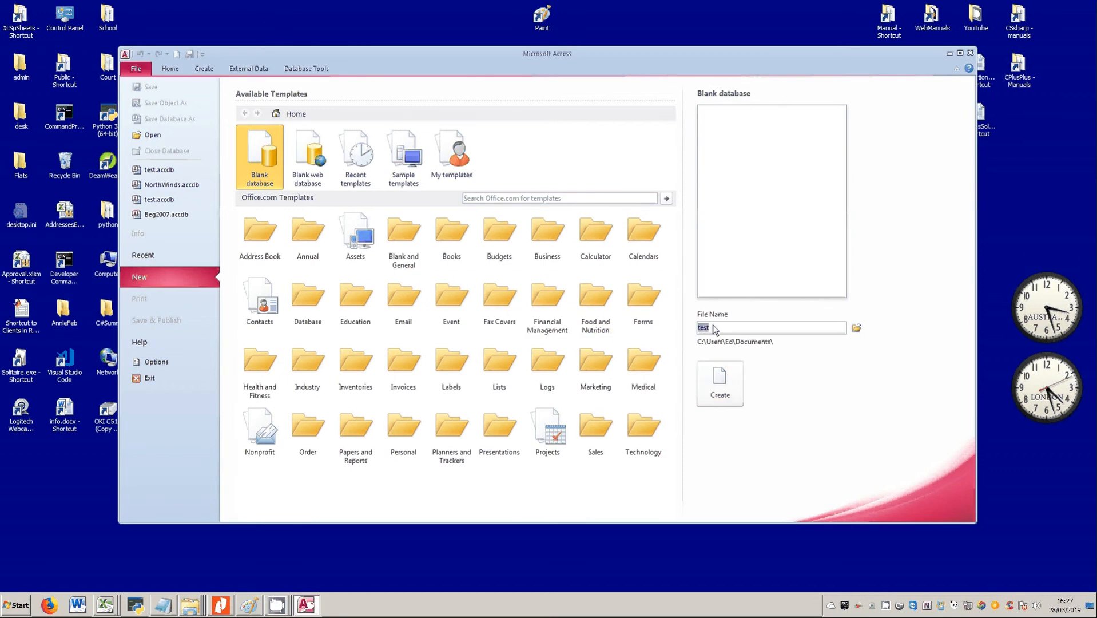
{"action": "left_click", "coordinate": [712, 327]}
{"action": "type", "text": "1"}
{"action": "left_click", "coordinate": [732, 382]}
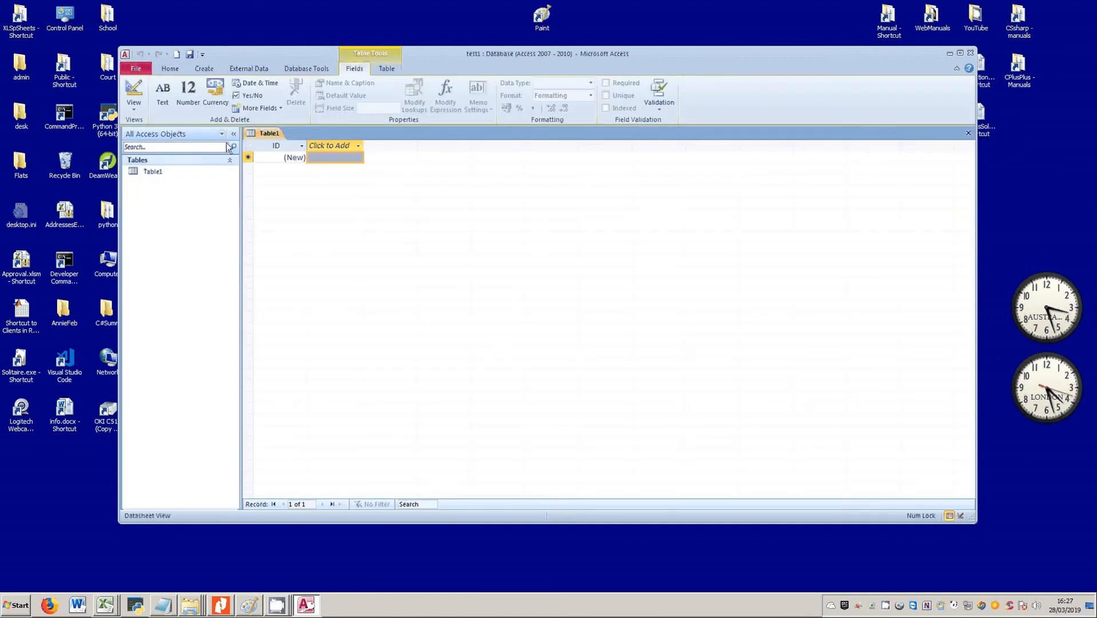
Close the default Table1 and start a new table in Design view.
{"action": "left_click", "coordinate": [968, 134]}
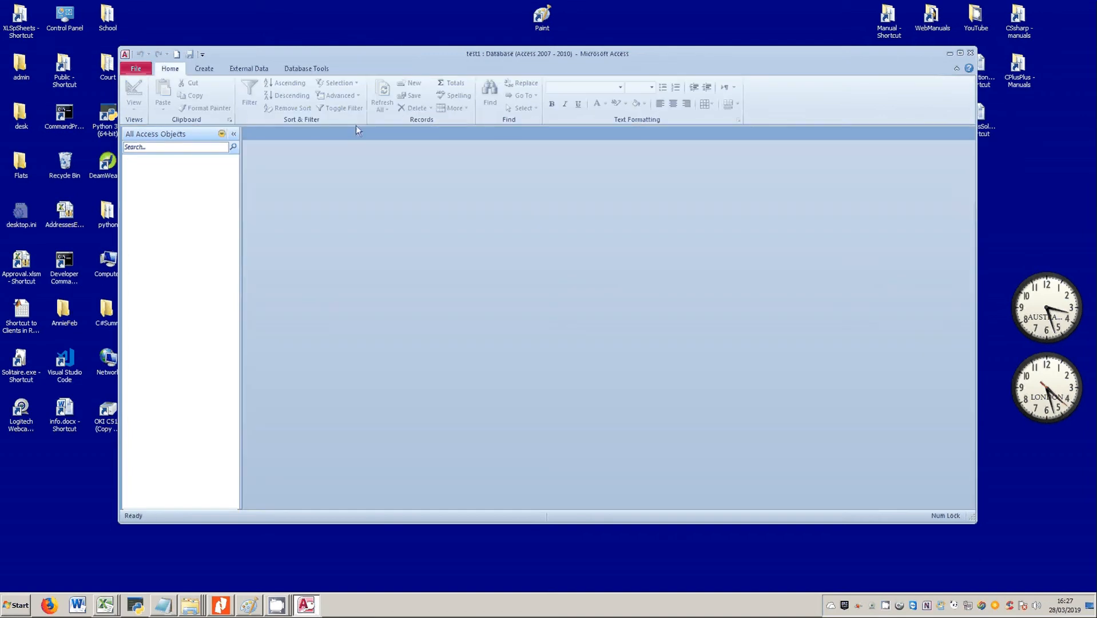
{"action": "left_click", "coordinate": [206, 70]}
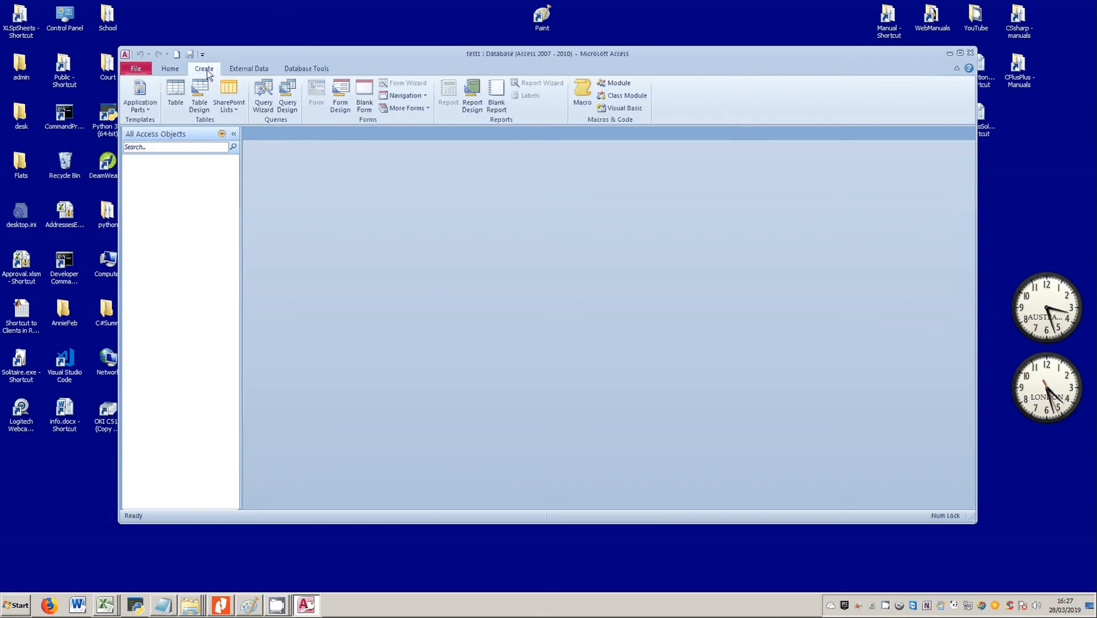
{"action": "left_click", "coordinate": [199, 103]}
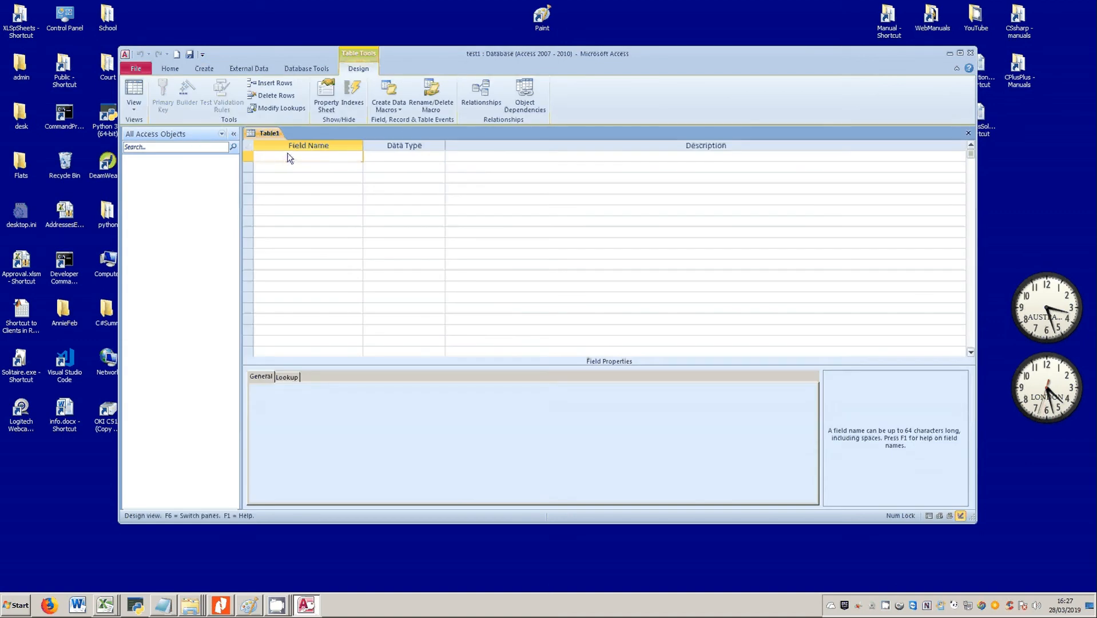
Bring the Excel list into view for reference and add Person as the first field of the new table.
{"action": "left_click_drag", "start_coordinate": [1096, 240], "coordinate": [880, 29]}
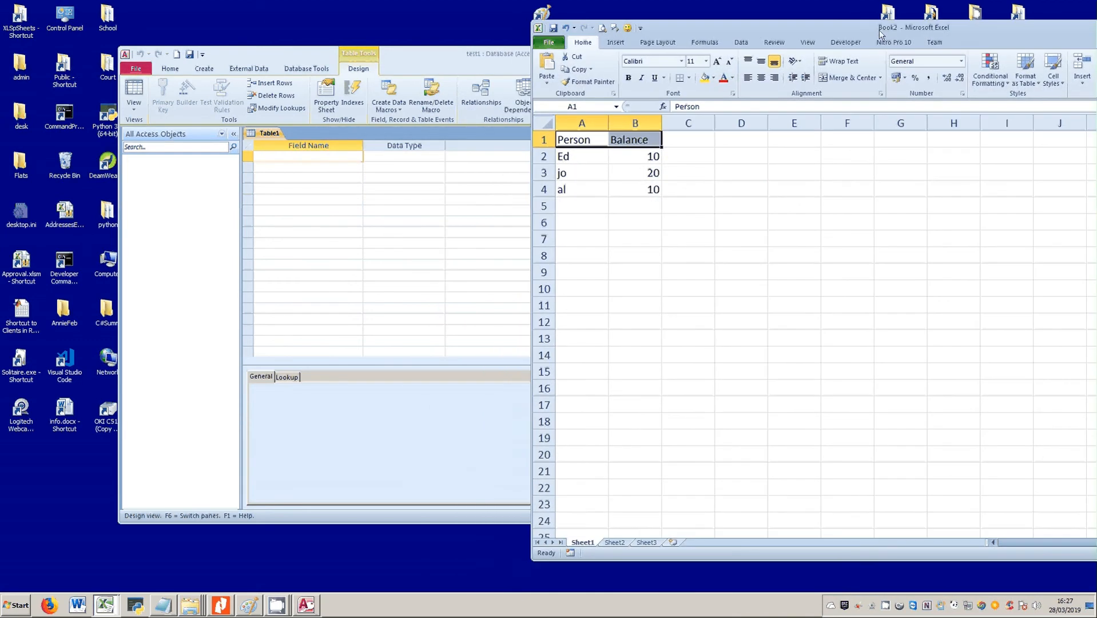
{"action": "left_click", "coordinate": [370, 161]}
{"action": "type", "text": "P"}
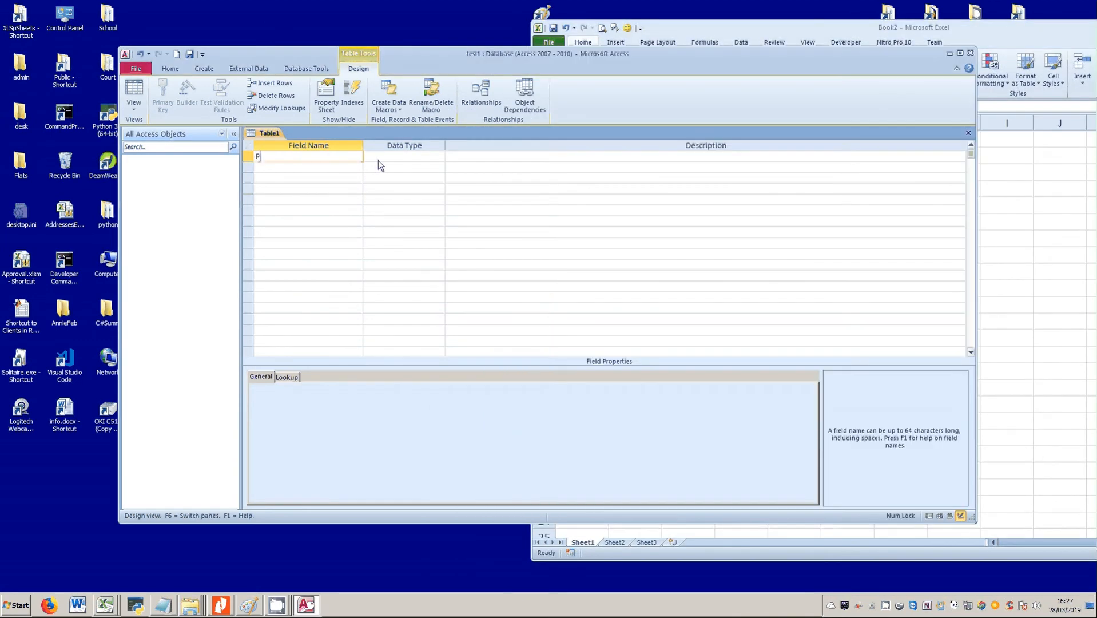
{"action": "type", "text": "erson"}
{"action": "left_click", "coordinate": [1007, 228]}
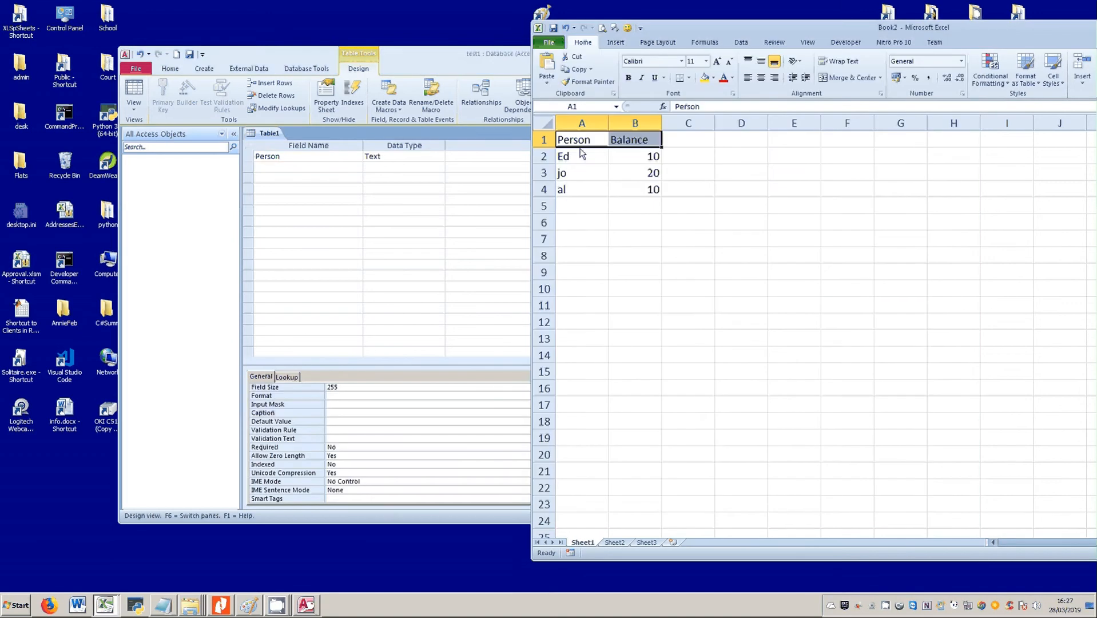
Add Balance as the second field of the new table and set its data type to Currency.
{"action": "left_click", "coordinate": [308, 167]}
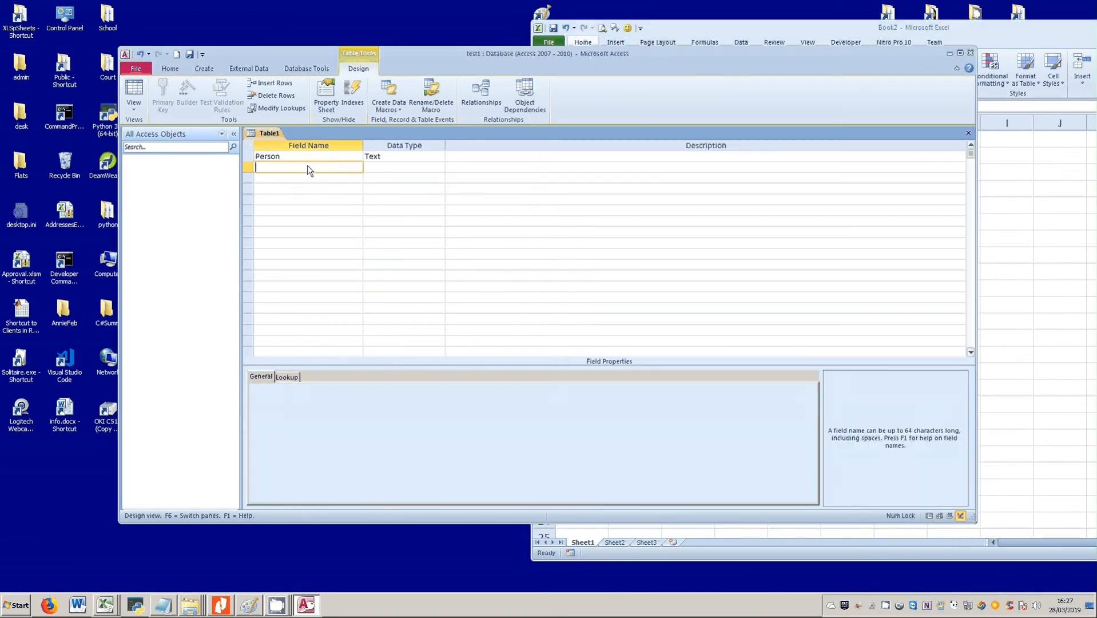
{"action": "type", "text": "Balance"}
{"action": "left_click", "coordinate": [382, 164]}
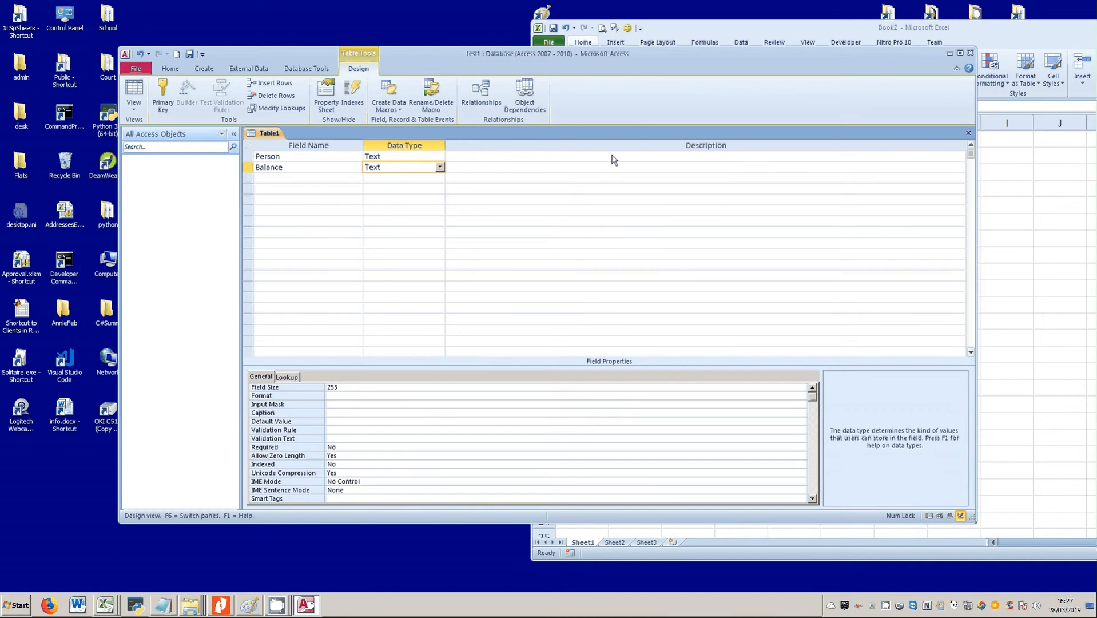
{"action": "left_click_drag", "start_coordinate": [652, 60], "coordinate": [925, 253]}
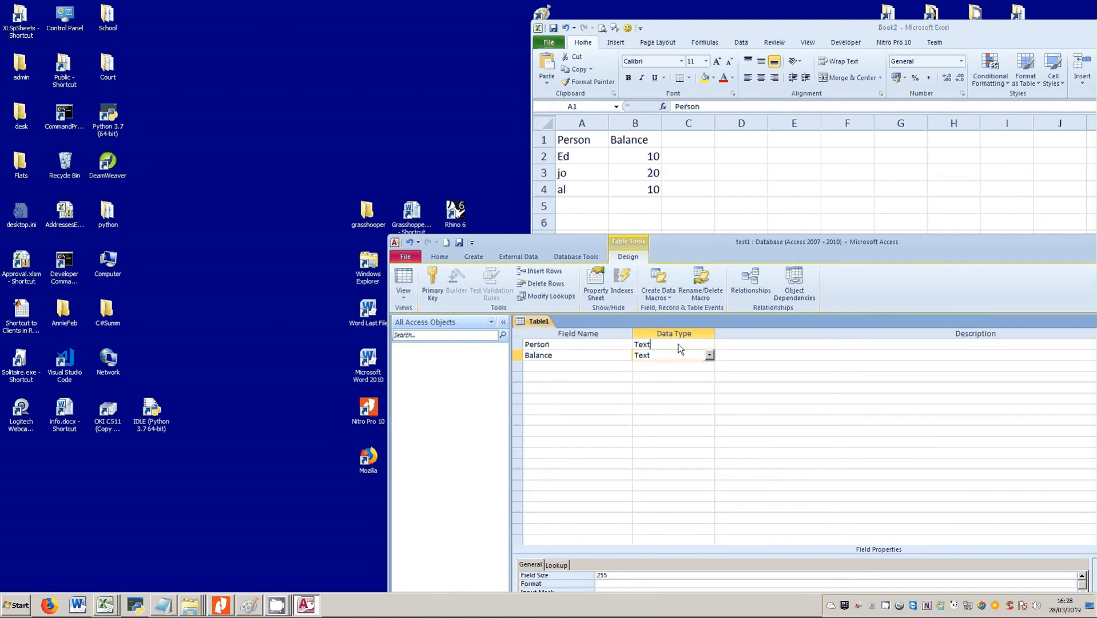
{"action": "left_click", "coordinate": [679, 345]}
{"action": "left_click", "coordinate": [680, 357]}
{"action": "left_click", "coordinate": [710, 356]}
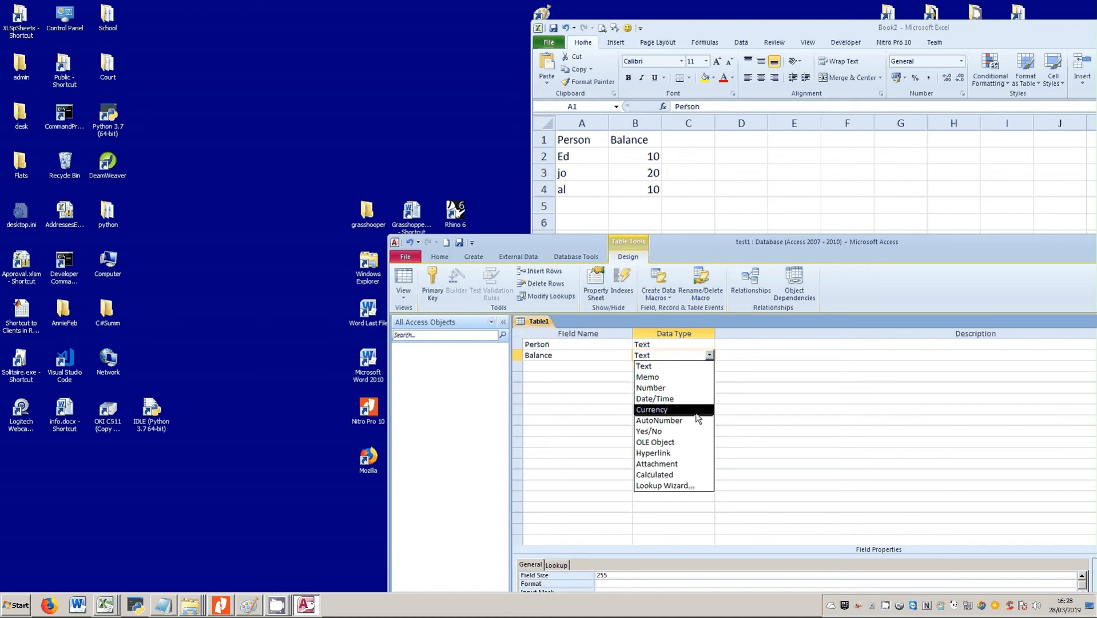
{"action": "left_click", "coordinate": [696, 413]}
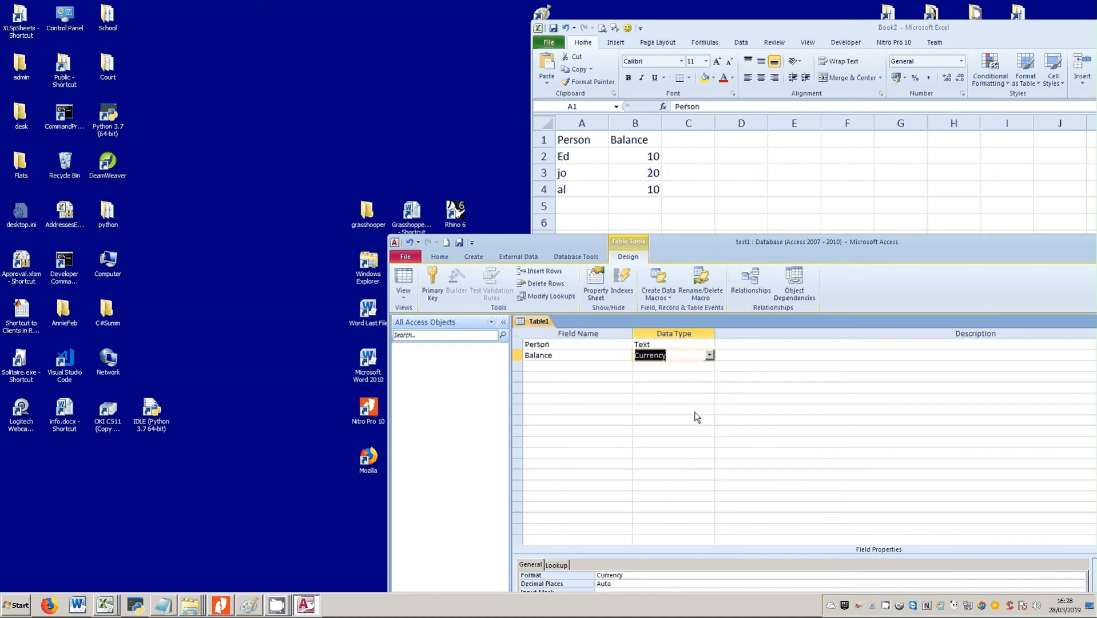
Save the new table as Table1 without a primary key and switch it to Datasheet view.
{"action": "left_click_drag", "start_coordinate": [709, 241], "coordinate": [446, 89]}
{"action": "left_click", "coordinate": [379, 253]}
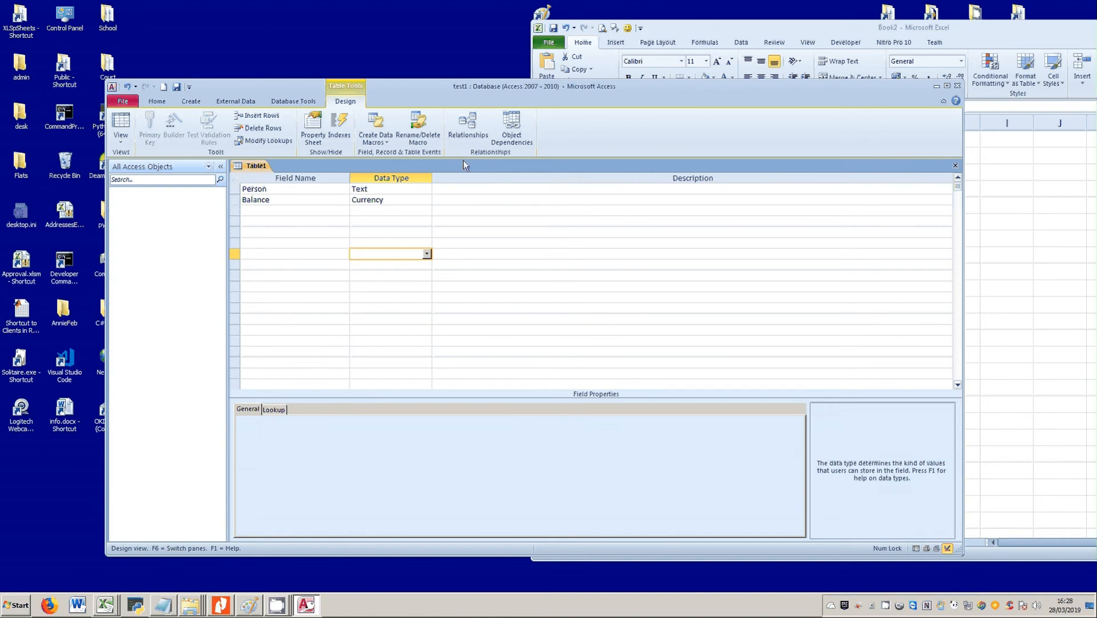
{"action": "left_click", "coordinate": [121, 123]}
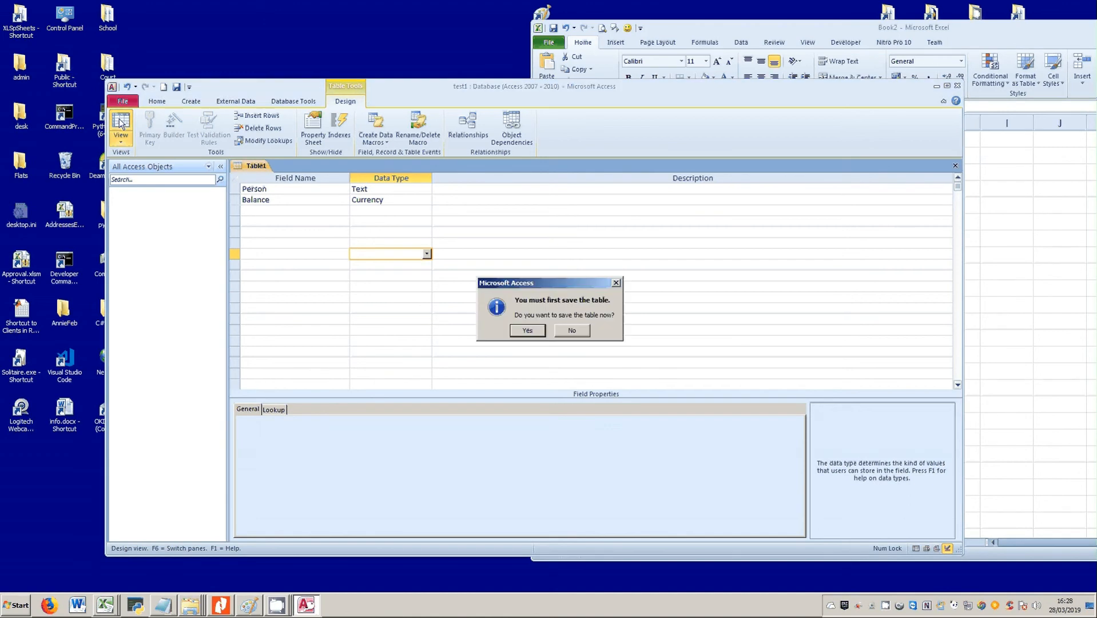
{"action": "left_click", "coordinate": [540, 332]}
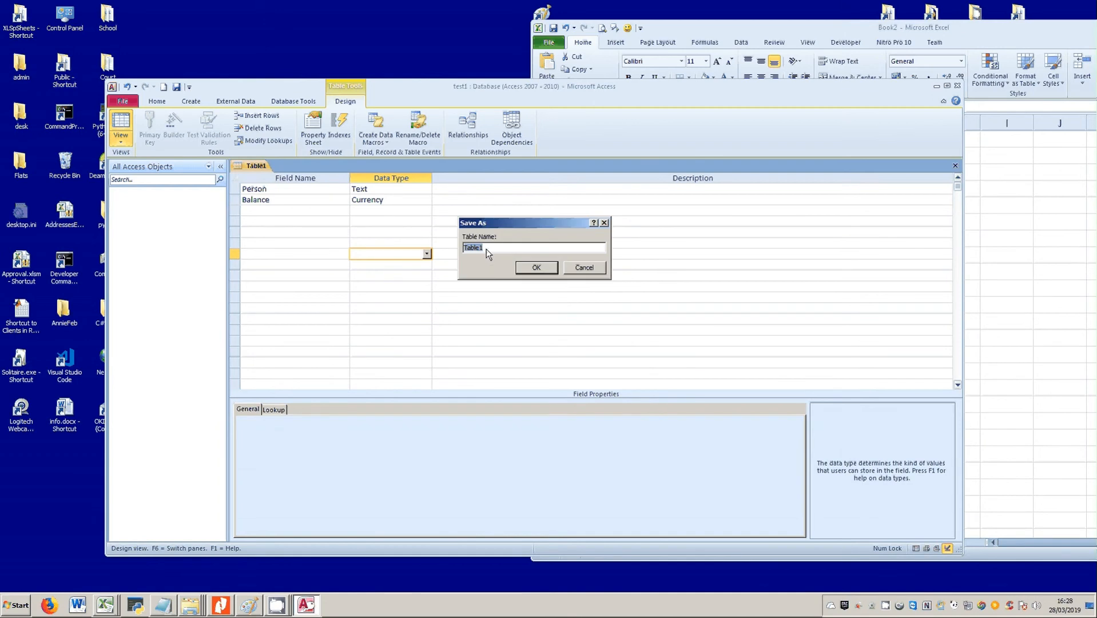
{"action": "left_click", "coordinate": [529, 269]}
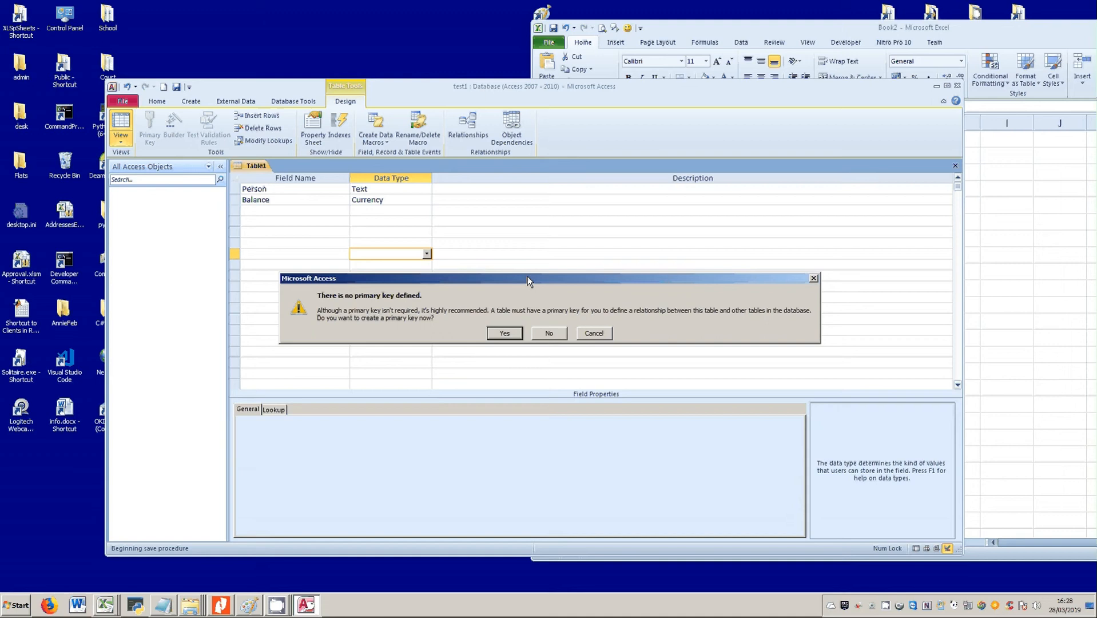
{"action": "left_click", "coordinate": [547, 334]}
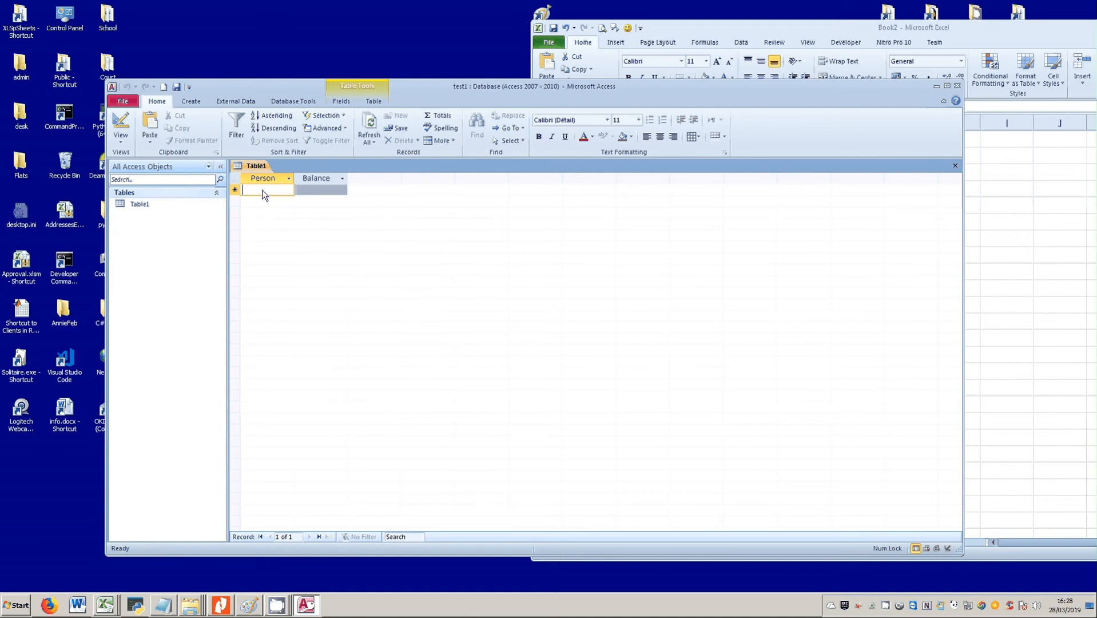
Enter the three people from the Excel list as records in Table1, with balances of 10, 20 and 10.
{"action": "type", "text": "Ed"}
{"action": "left_click", "coordinate": [309, 194]}
{"action": "type", "text": "1"}
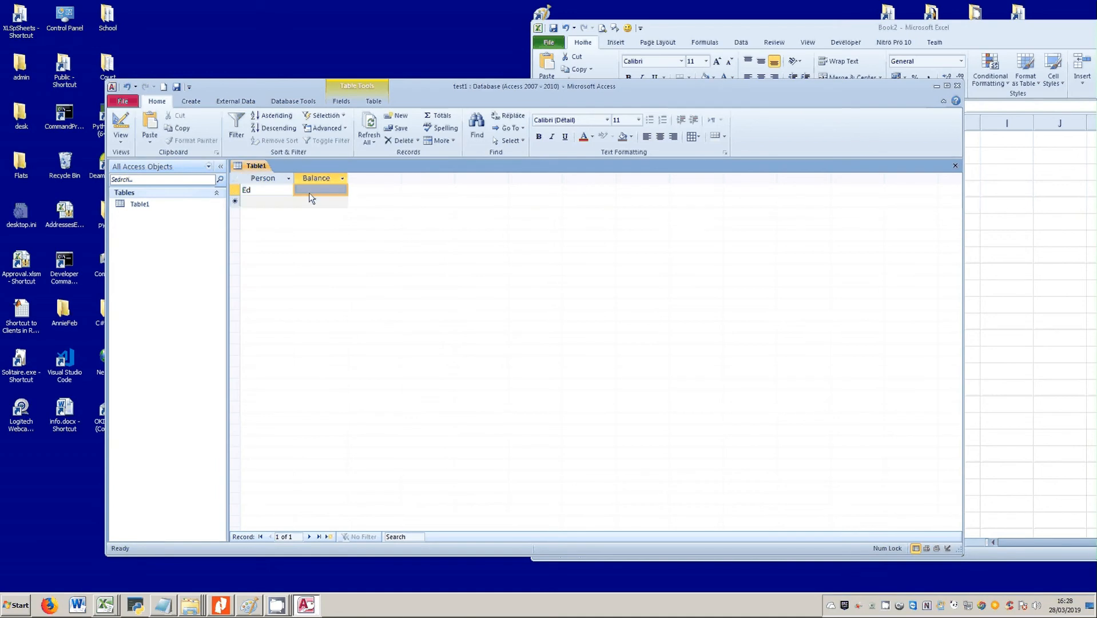
{"action": "type", "text": "0"}
{"action": "left_click", "coordinate": [264, 202]}
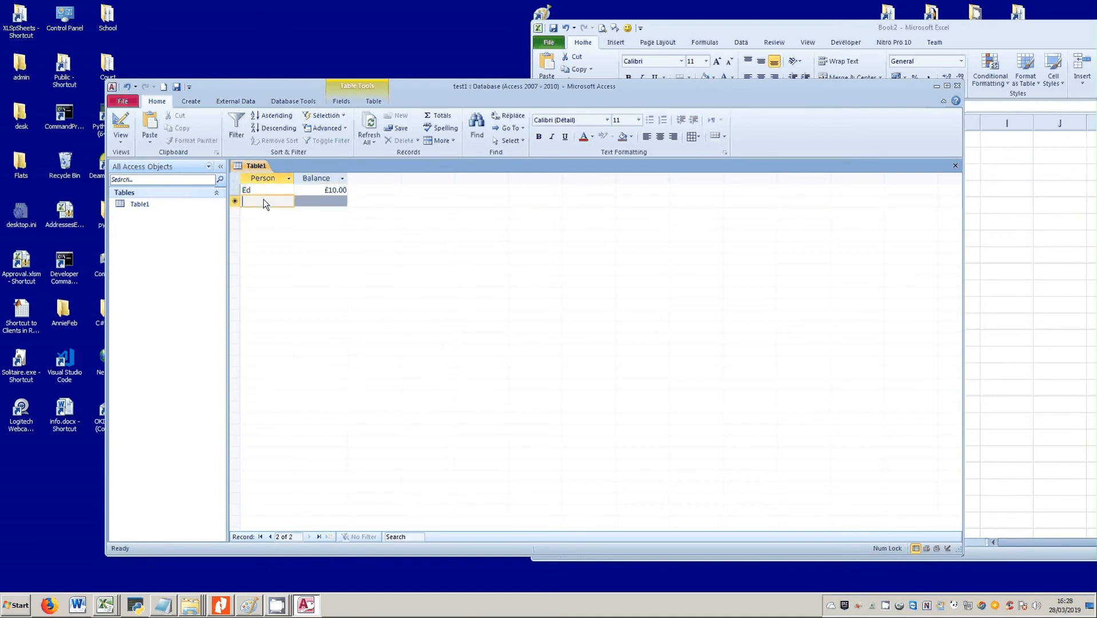
{"action": "type", "text": "jo"}
{"action": "left_click", "coordinate": [314, 202]}
{"action": "type", "text": "20"}
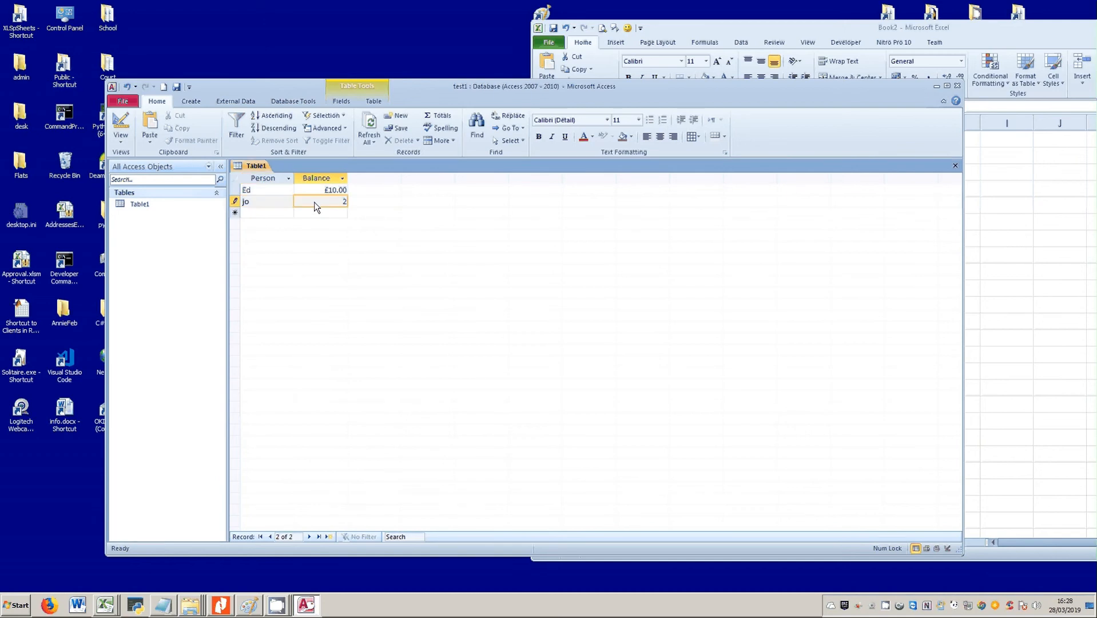
{"action": "left_click", "coordinate": [280, 214]}
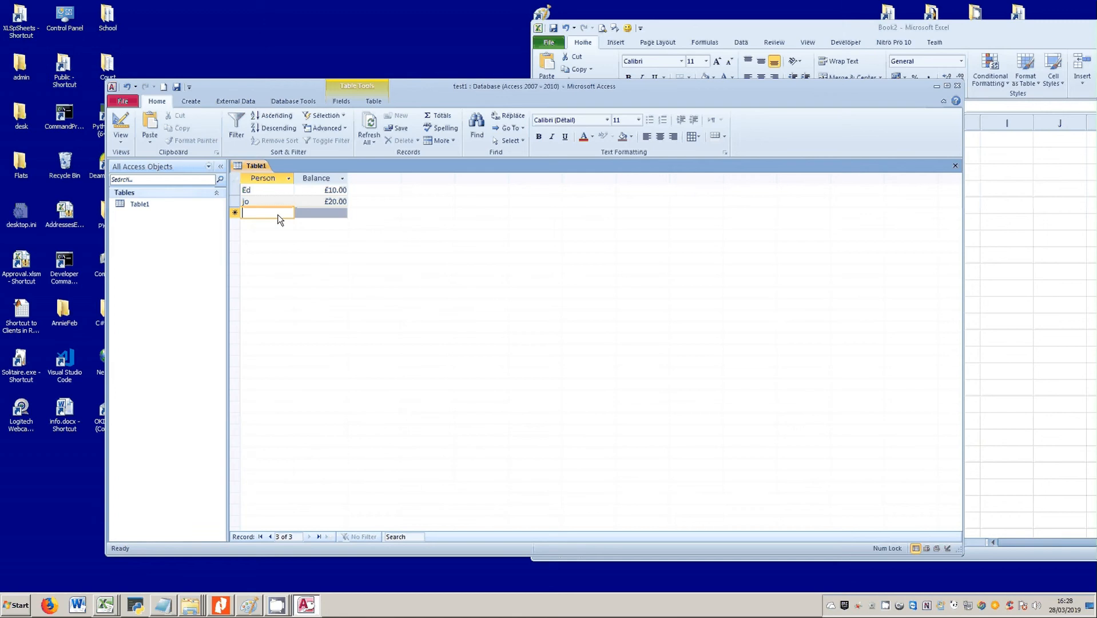
{"action": "type", "text": "al"}
{"action": "left_click", "coordinate": [315, 214]}
{"action": "type", "text": "1"}
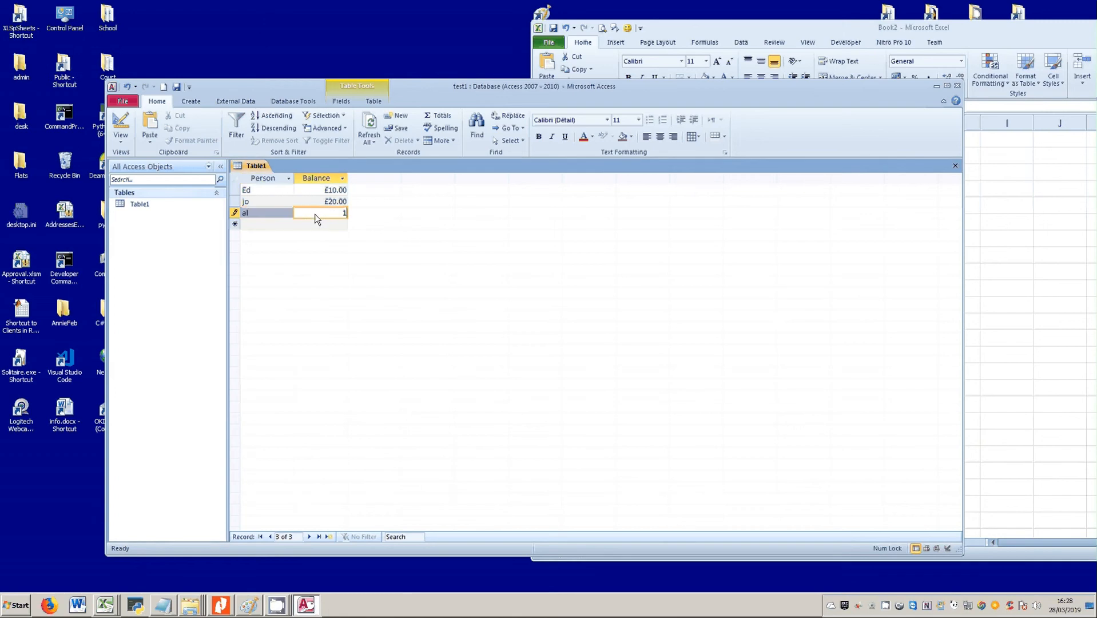
{"action": "type", "text": "0"}
Change the first record's Person entry to lowercase and stop AutoCorrect from capitalizing that name.
{"action": "left_click_drag", "start_coordinate": [266, 191], "coordinate": [215, 192]}
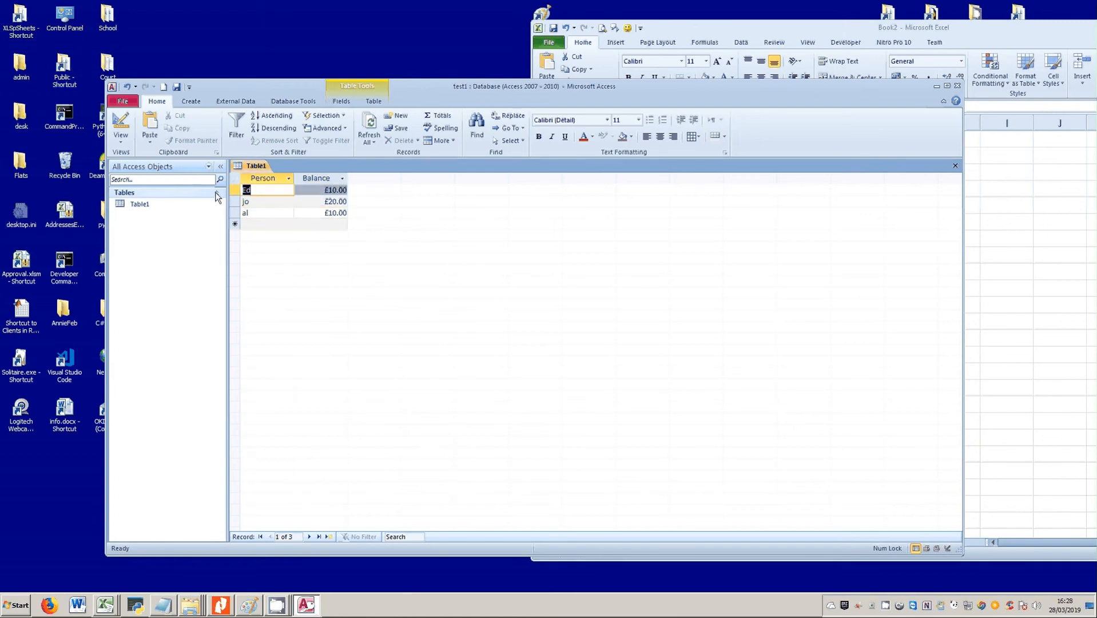
{"action": "left_click", "coordinate": [270, 213]}
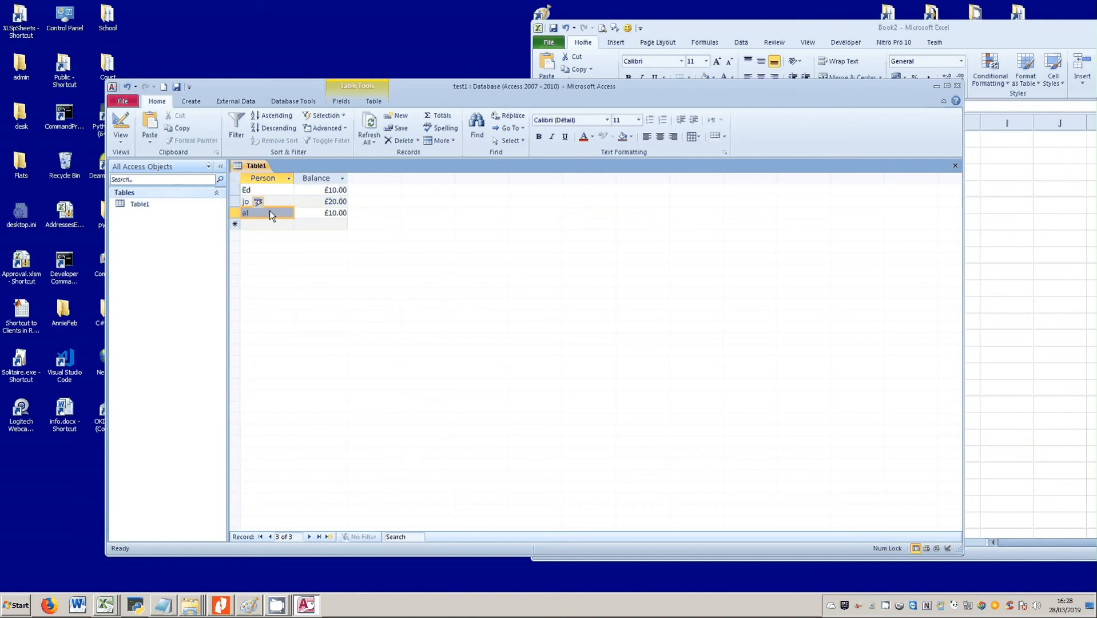
{"action": "left_click_drag", "start_coordinate": [259, 190], "coordinate": [486, 150]}
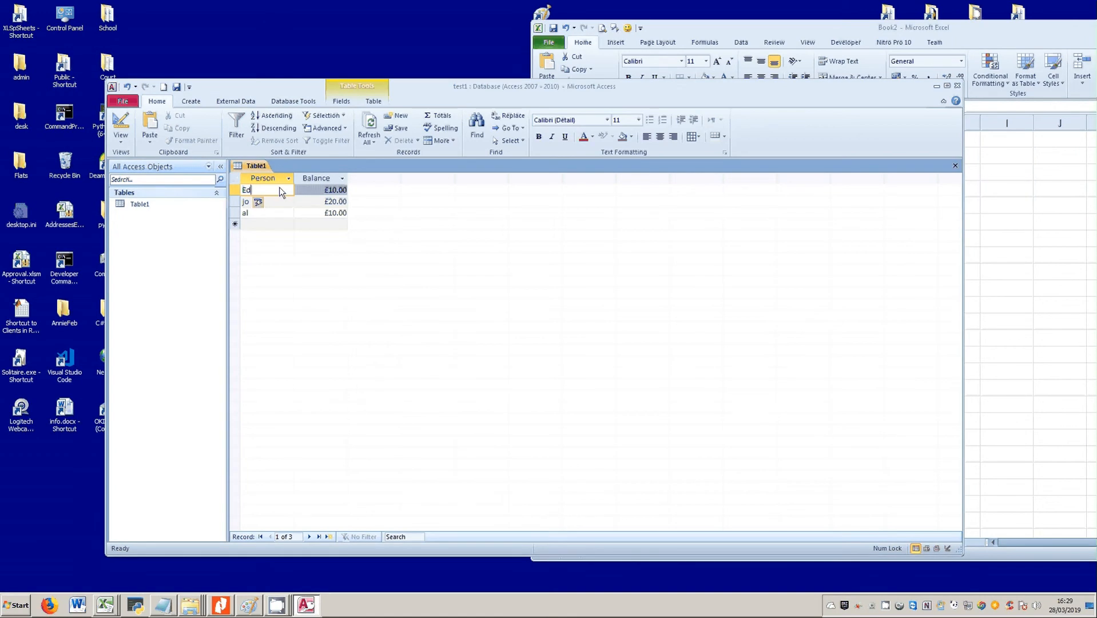
{"action": "left_click", "coordinate": [260, 204]}
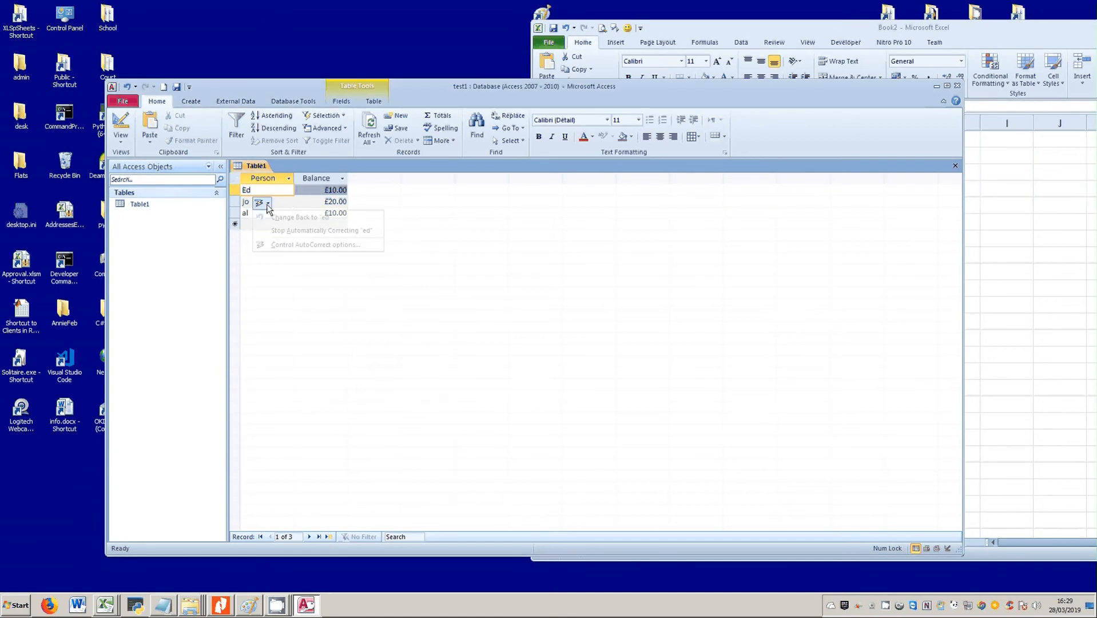
{"action": "left_click", "coordinate": [297, 232]}
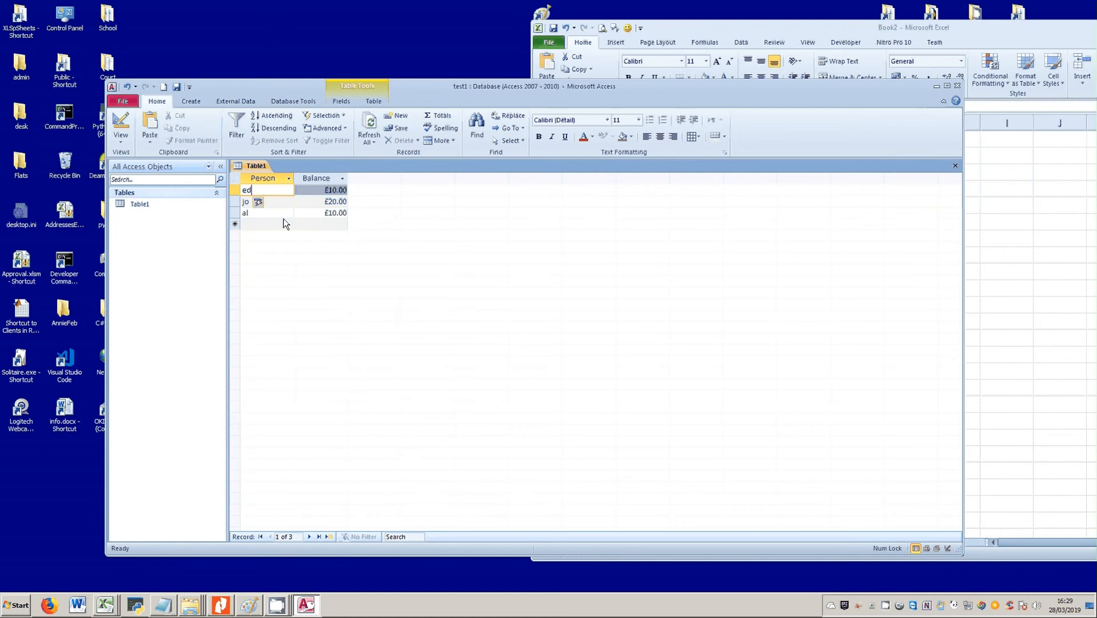
{"action": "left_click", "coordinate": [284, 223]}
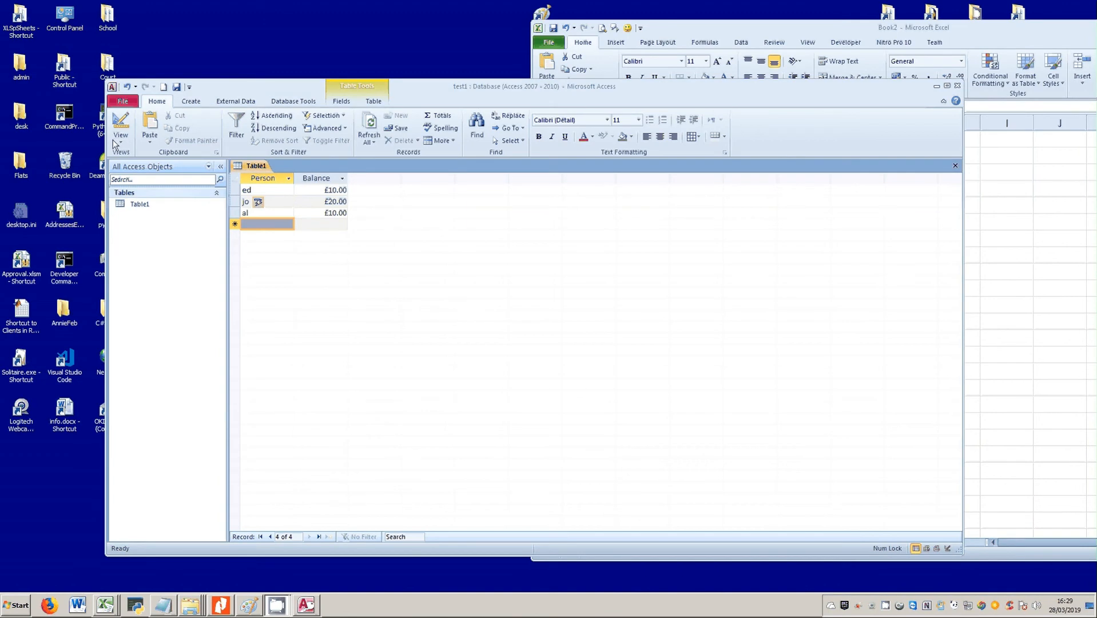
Add a Text field named Tel to Table1 in Design view, then save the table and return to Datasheet view.
{"action": "right_click", "coordinate": [252, 167]}
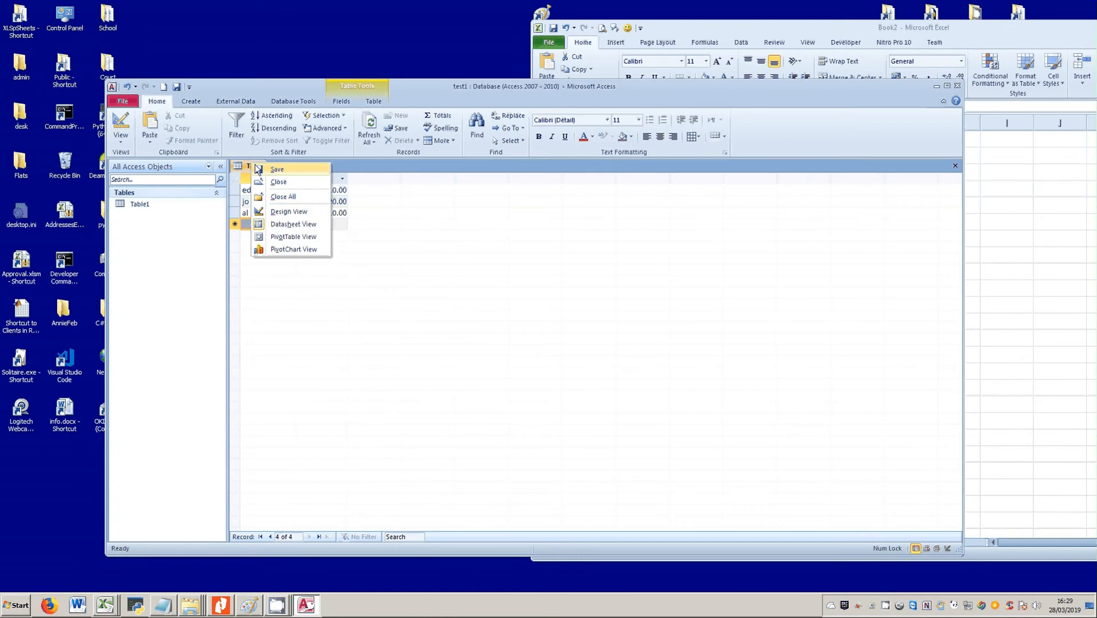
{"action": "left_click", "coordinate": [124, 123]}
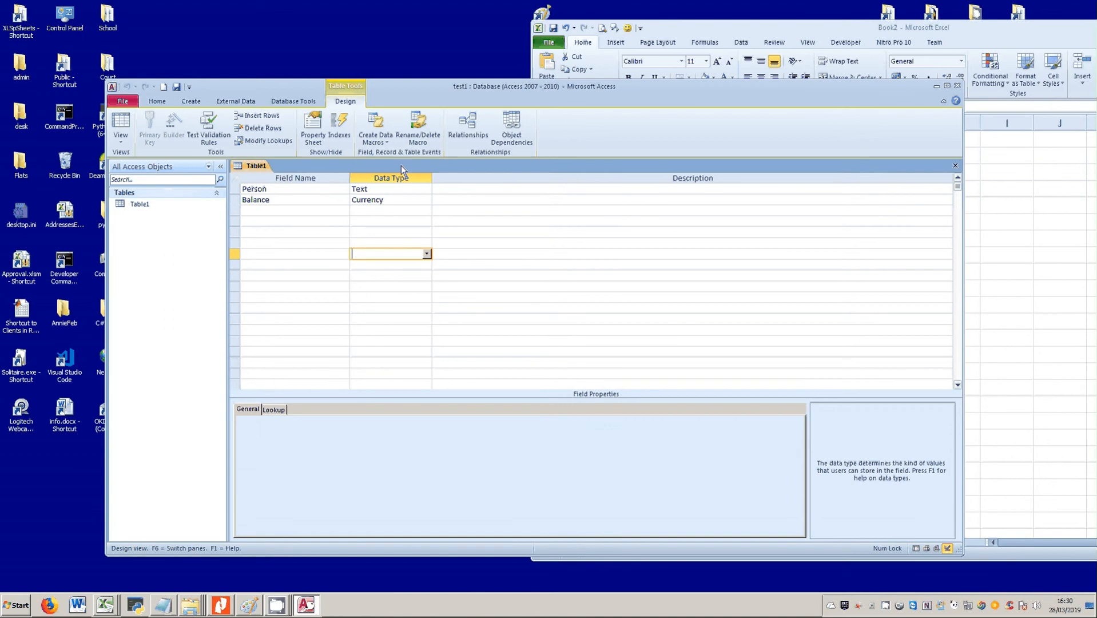
{"action": "left_click", "coordinate": [269, 210]}
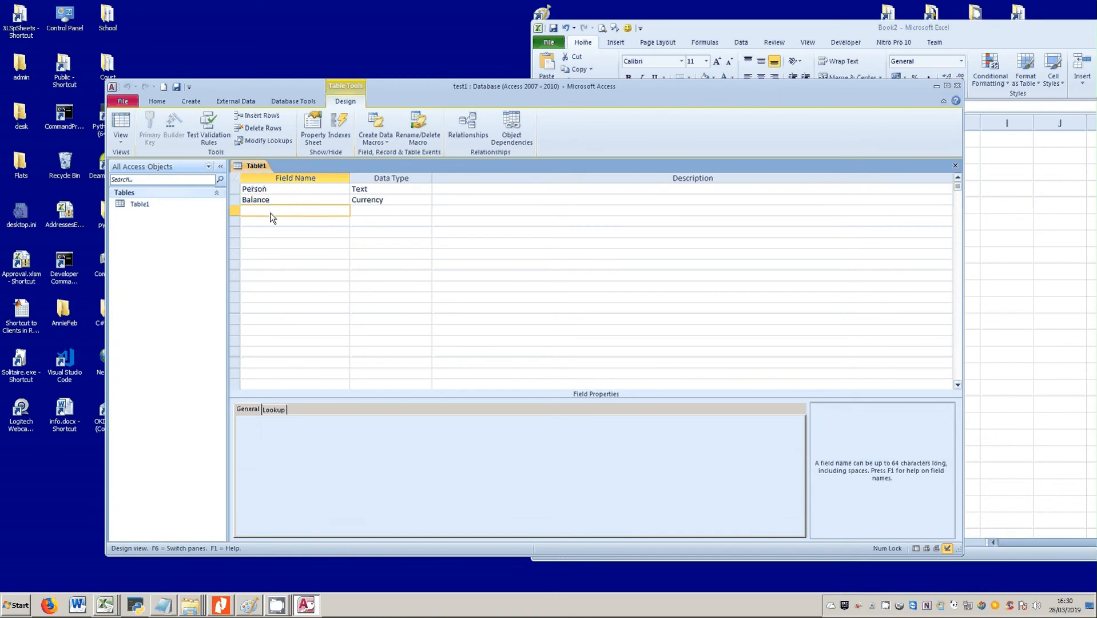
{"action": "type", "text": "TElape"}
{"action": "key", "text": "BackSpace"}
{"action": "key", "text": "BackSpace"}
{"action": "key", "text": "BackSpace"}
{"action": "key", "text": "BackSpace"}
{"action": "type", "text": "el"}
{"action": "left_click", "coordinate": [391, 210]}
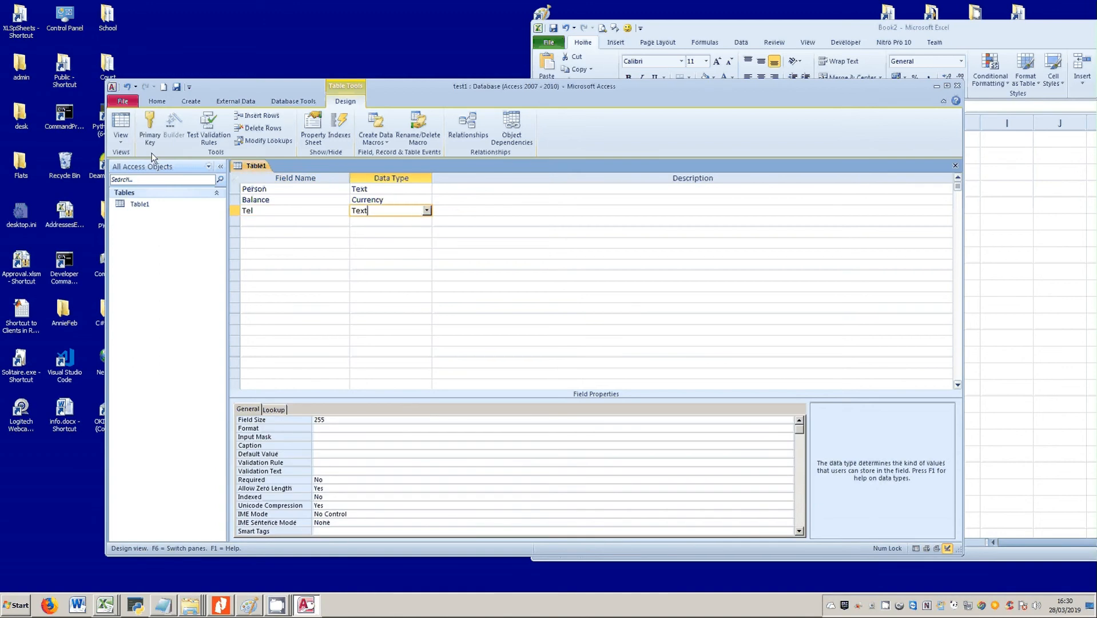
{"action": "left_click", "coordinate": [122, 123]}
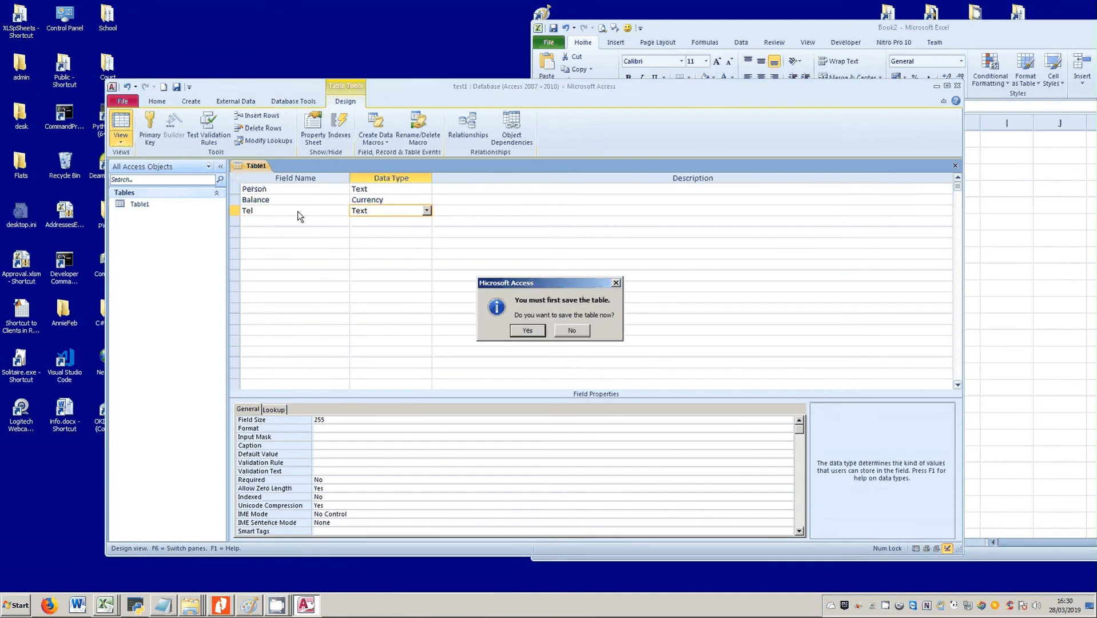
{"action": "left_click", "coordinate": [526, 331]}
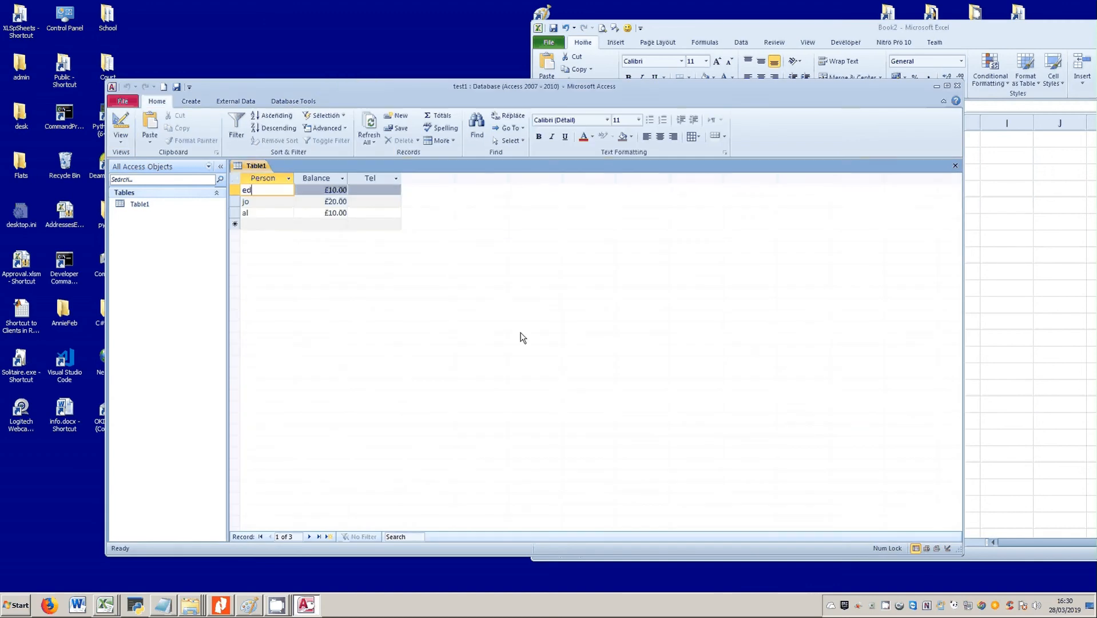
Add a fourth person's name as a new record, leaving its Balance and Tel empty.
{"action": "left_click", "coordinate": [277, 224]}
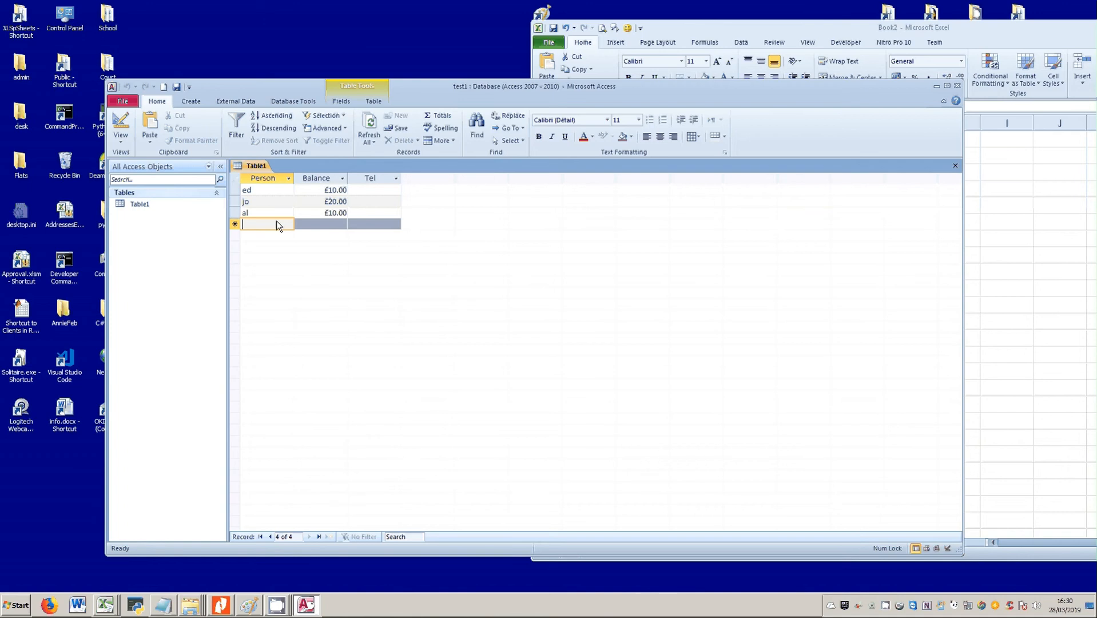
{"action": "type", "text": "rob"}
{"action": "left_click", "coordinate": [283, 236]}
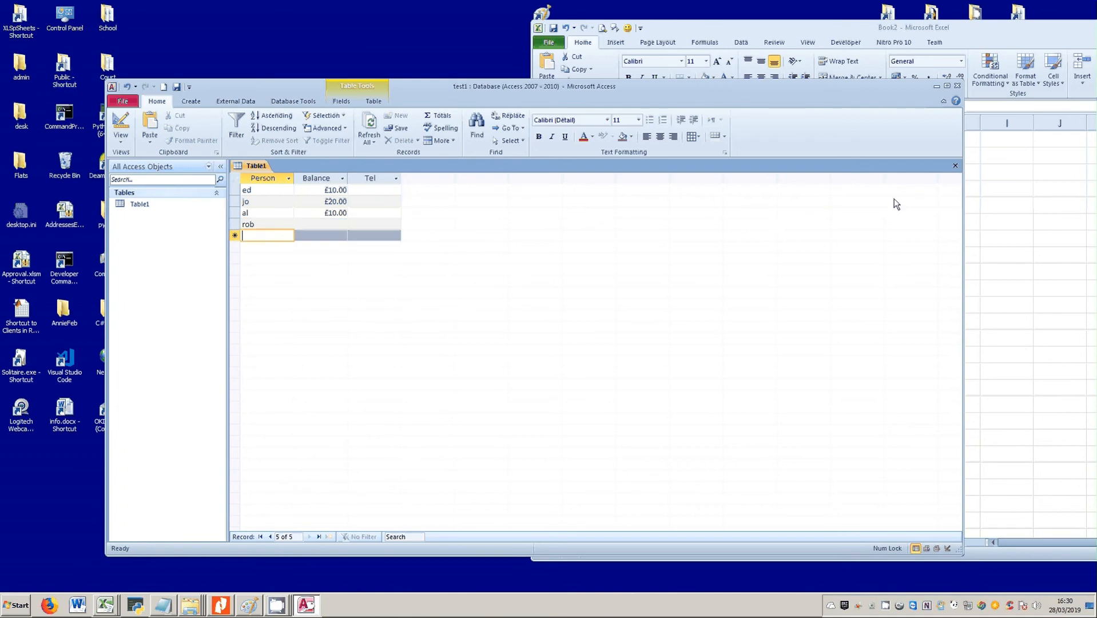
Close Table1 and reopen it from the list of database objects.
{"action": "left_click", "coordinate": [956, 166]}
{"action": "left_click", "coordinate": [141, 204]}
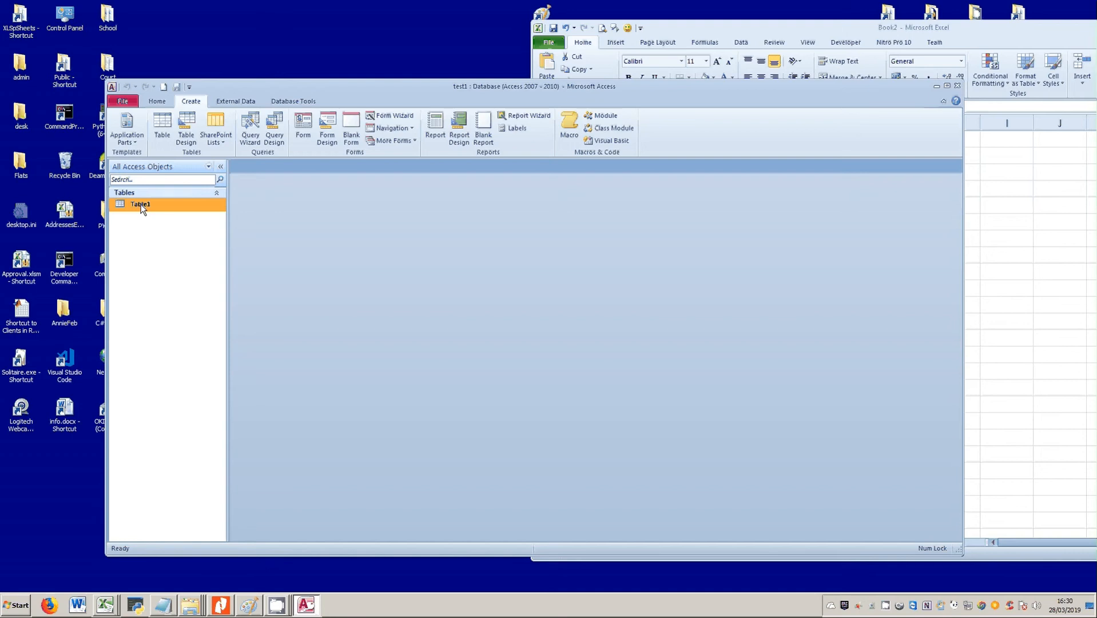
{"action": "double_click", "coordinate": [119, 204]}
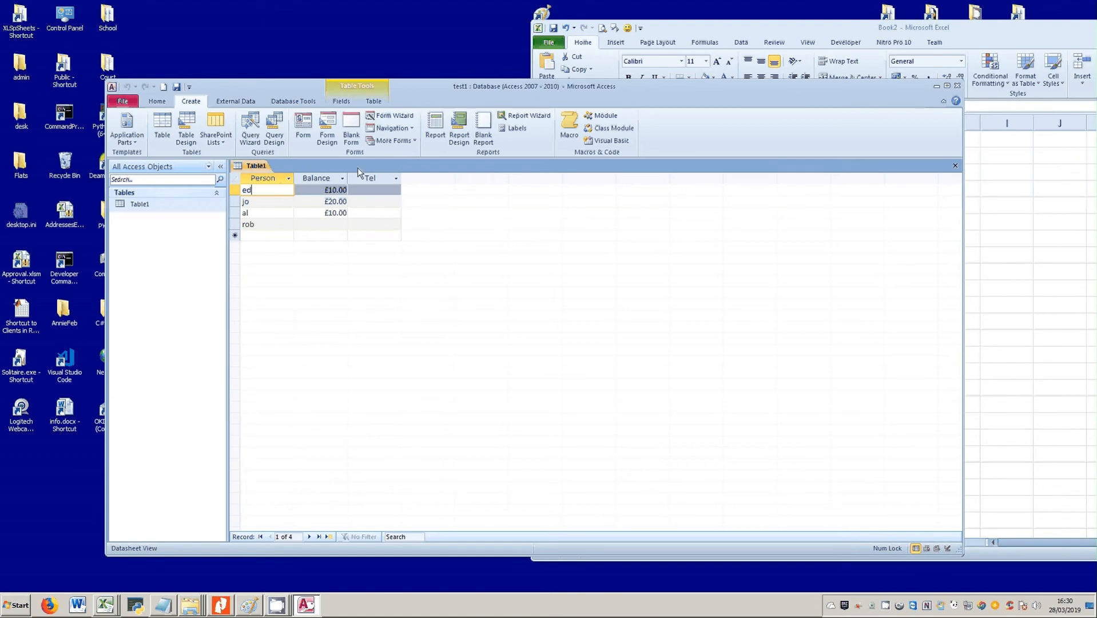
View Table1 in Design view and reopen it in Datasheet view, both from its entry in the object list.
{"action": "right_click", "coordinate": [195, 203]}
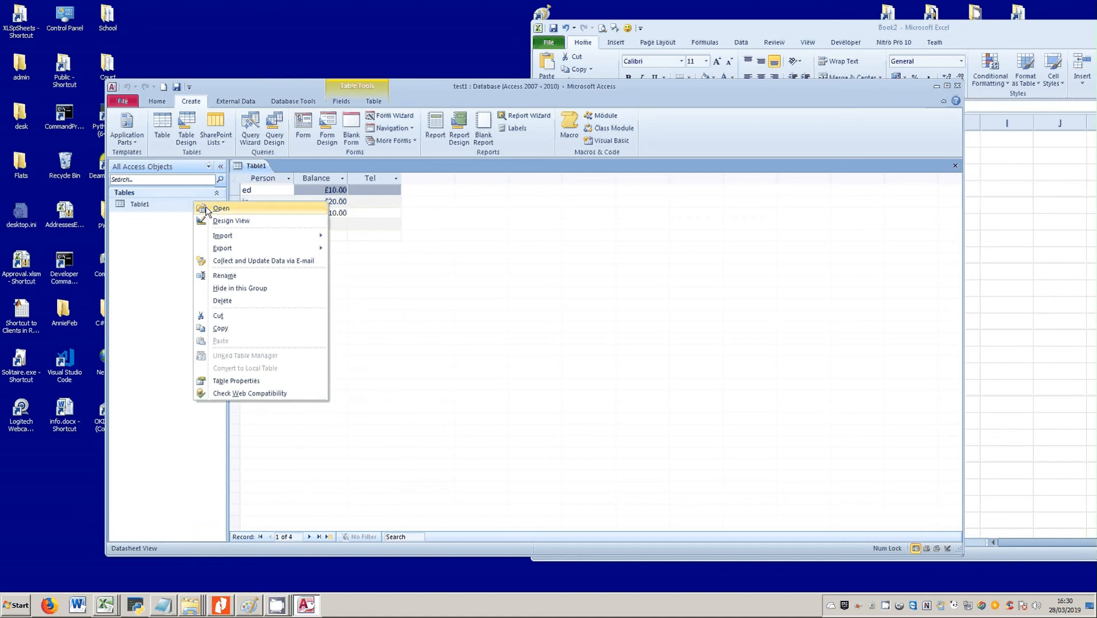
{"action": "left_click", "coordinate": [229, 220]}
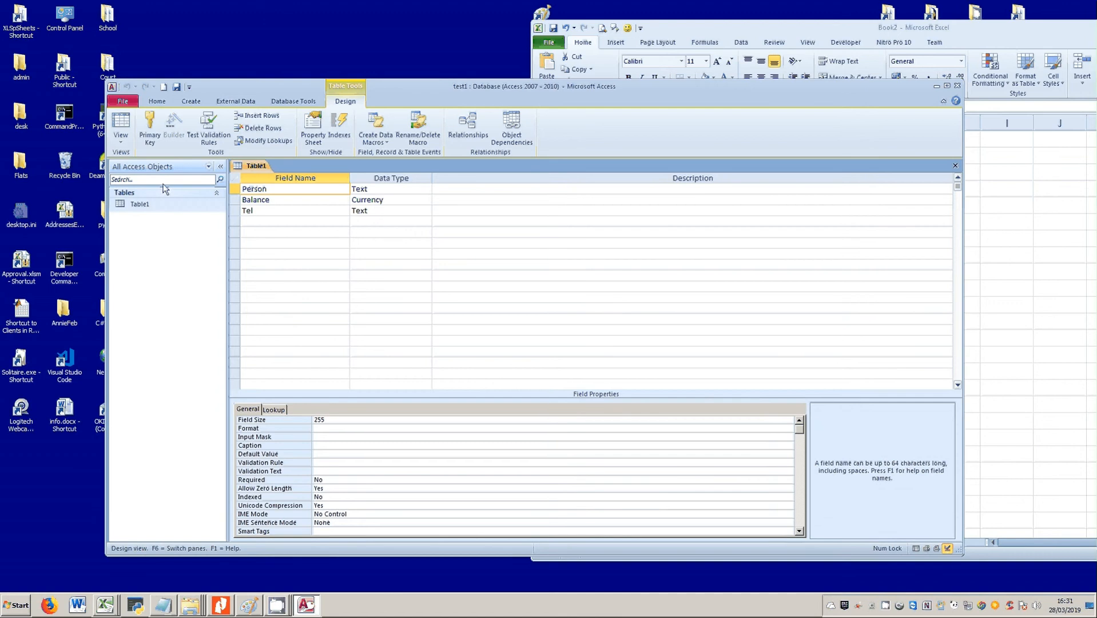
{"action": "left_click", "coordinate": [165, 204]}
{"action": "right_click", "coordinate": [164, 203]}
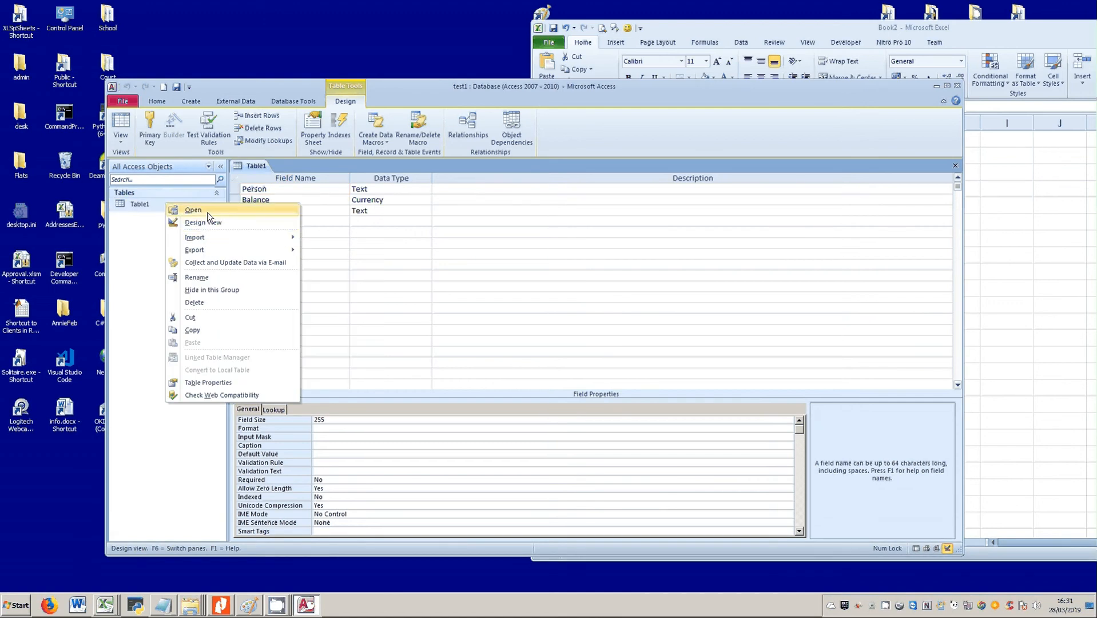
{"action": "left_click", "coordinate": [208, 212]}
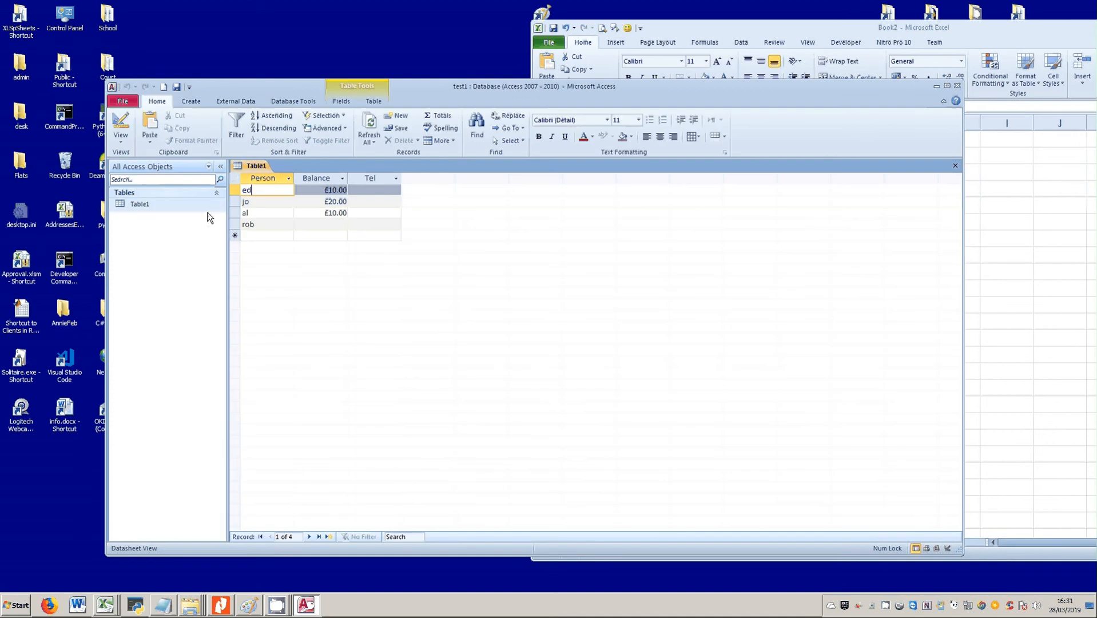
Switch Table1 back and forth between Design view and Datasheet view, then close the table.
{"action": "left_click", "coordinate": [124, 129]}
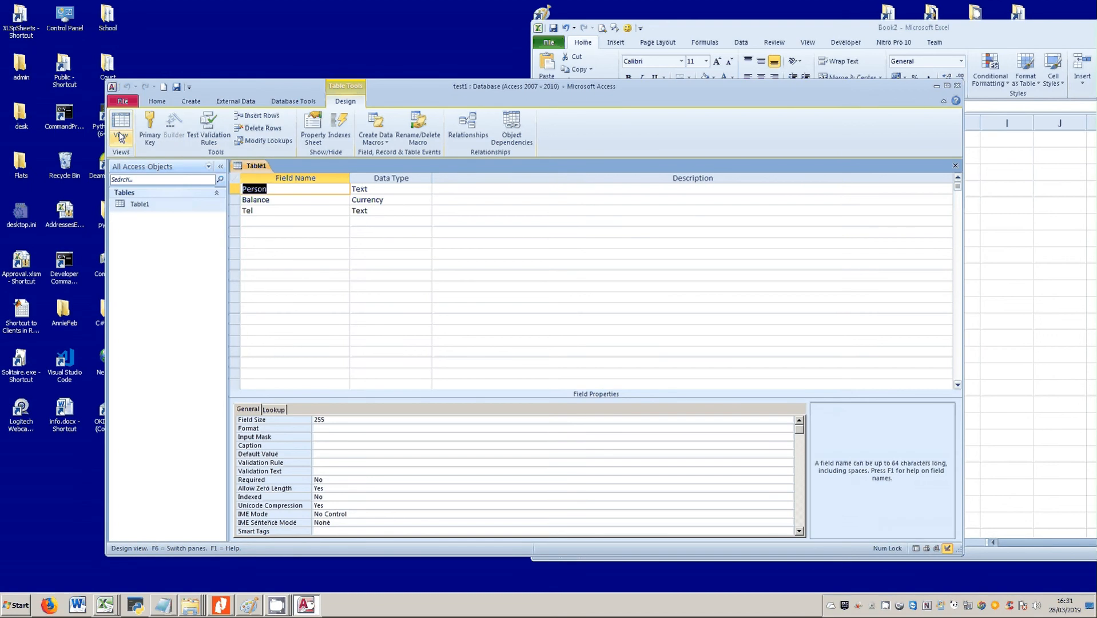
{"action": "left_click", "coordinate": [121, 123]}
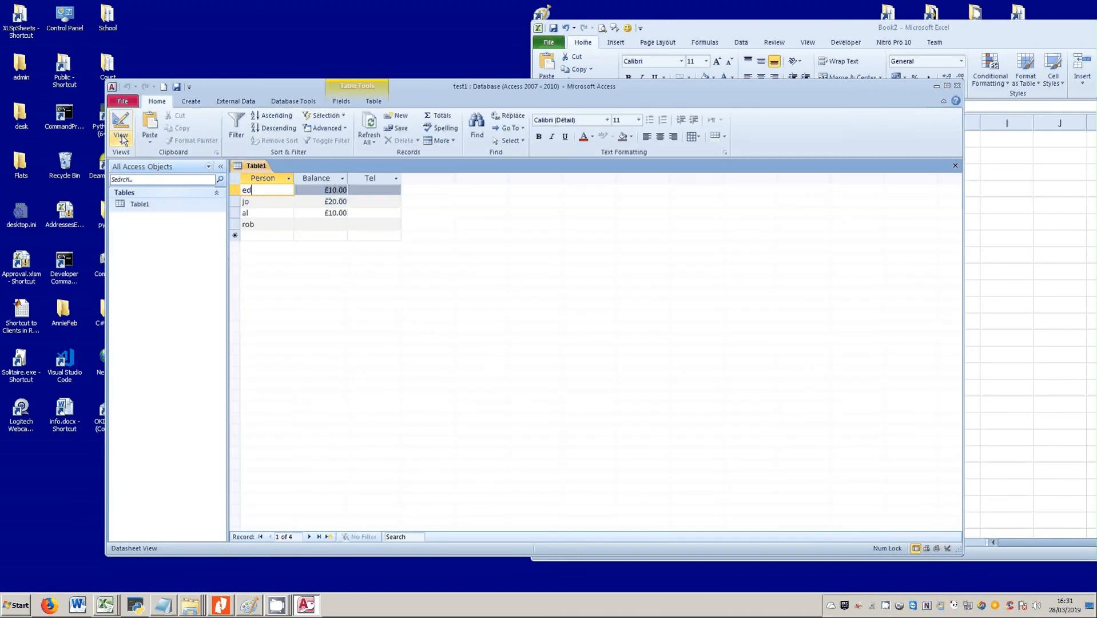
{"action": "left_click", "coordinate": [120, 123]}
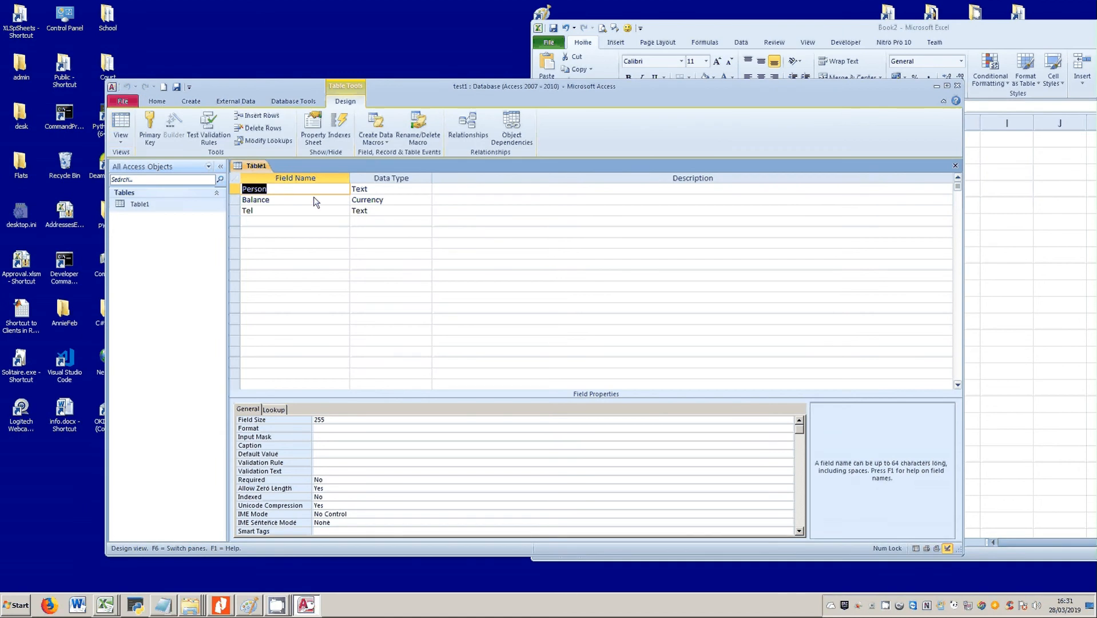
{"action": "left_click", "coordinate": [122, 128]}
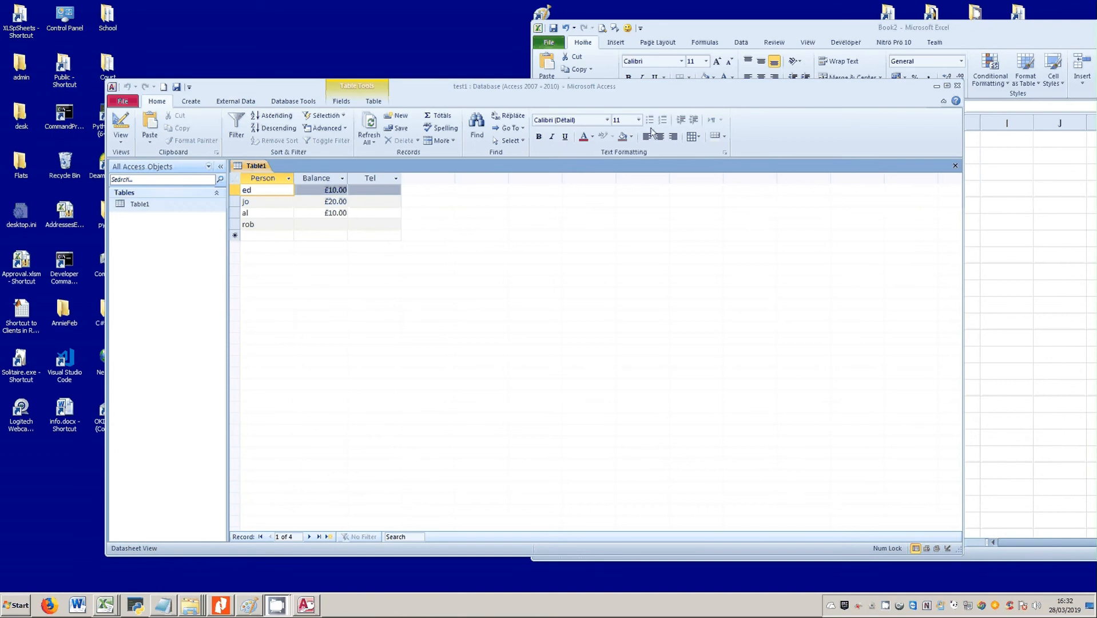
{"action": "left_click", "coordinate": [957, 166]}
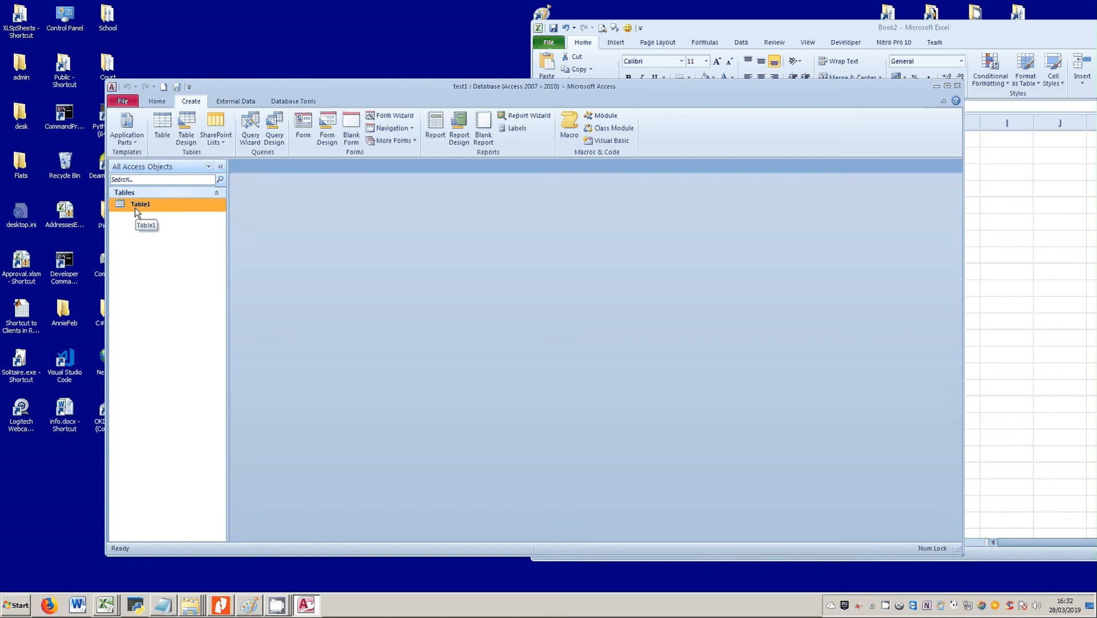
Create a new query in Design view and add Table1 as its source.
{"action": "left_click", "coordinate": [274, 136]}
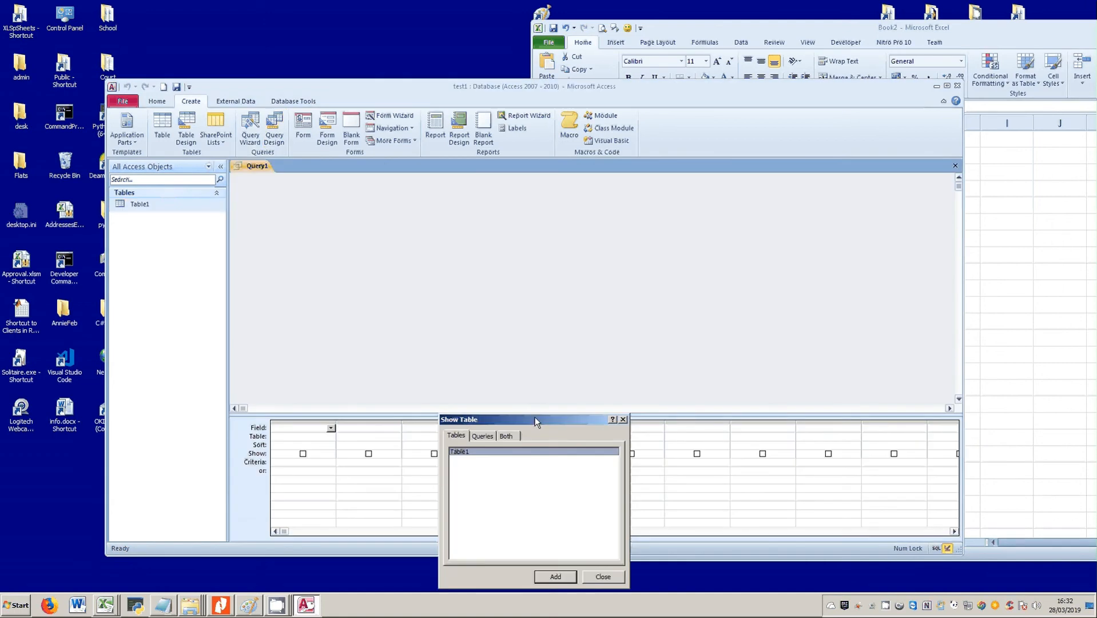
{"action": "left_click_drag", "start_coordinate": [535, 418], "coordinate": [490, 210]}
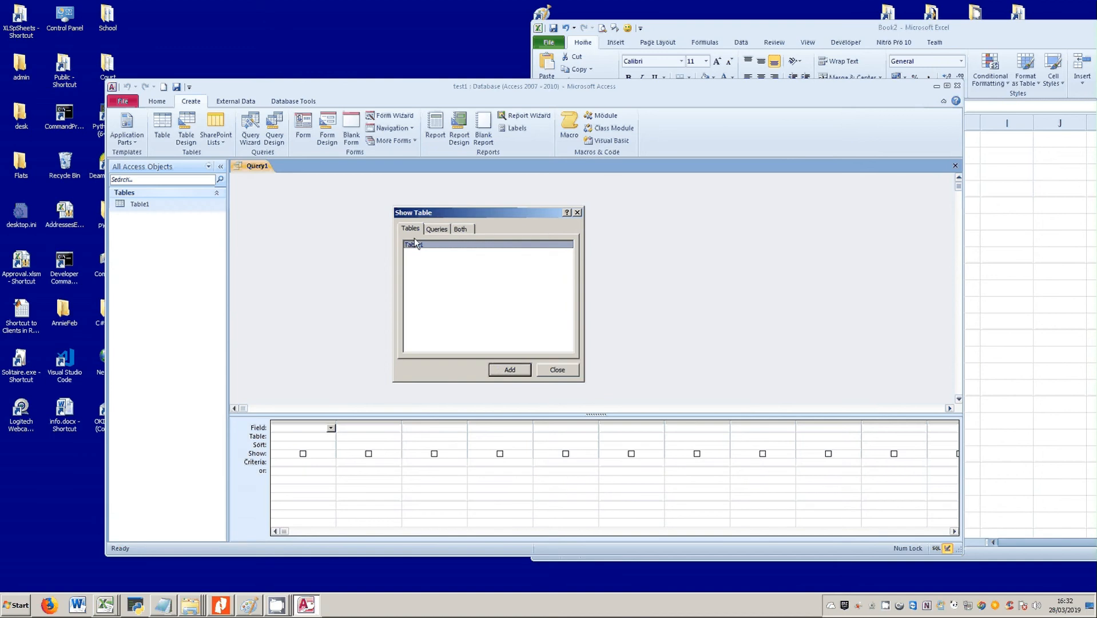
{"action": "left_click", "coordinate": [510, 371]}
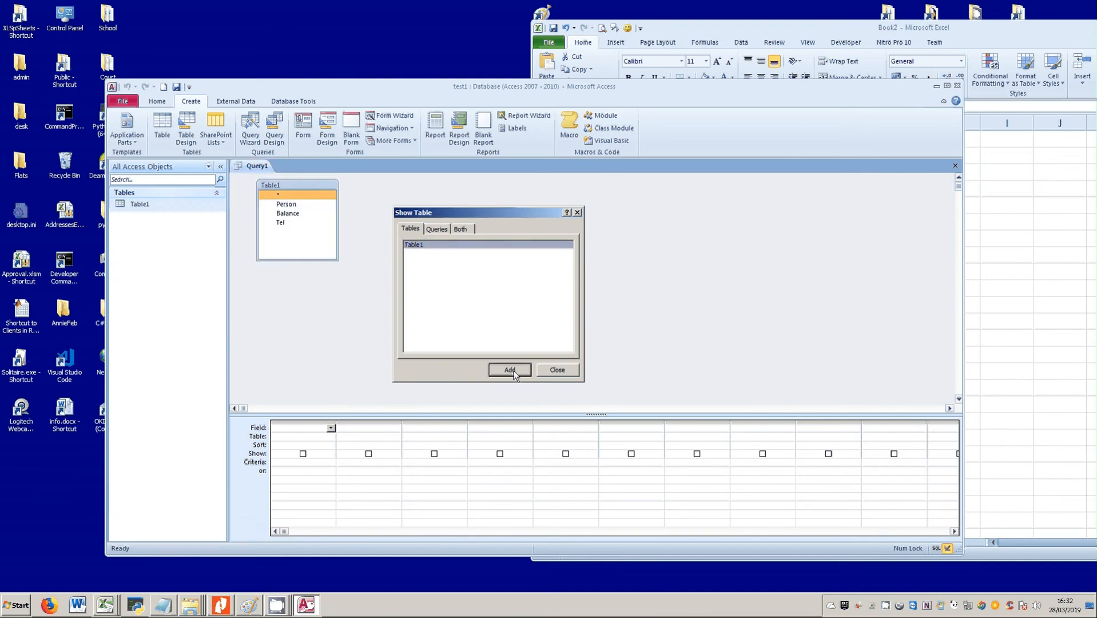
{"action": "left_click", "coordinate": [554, 368]}
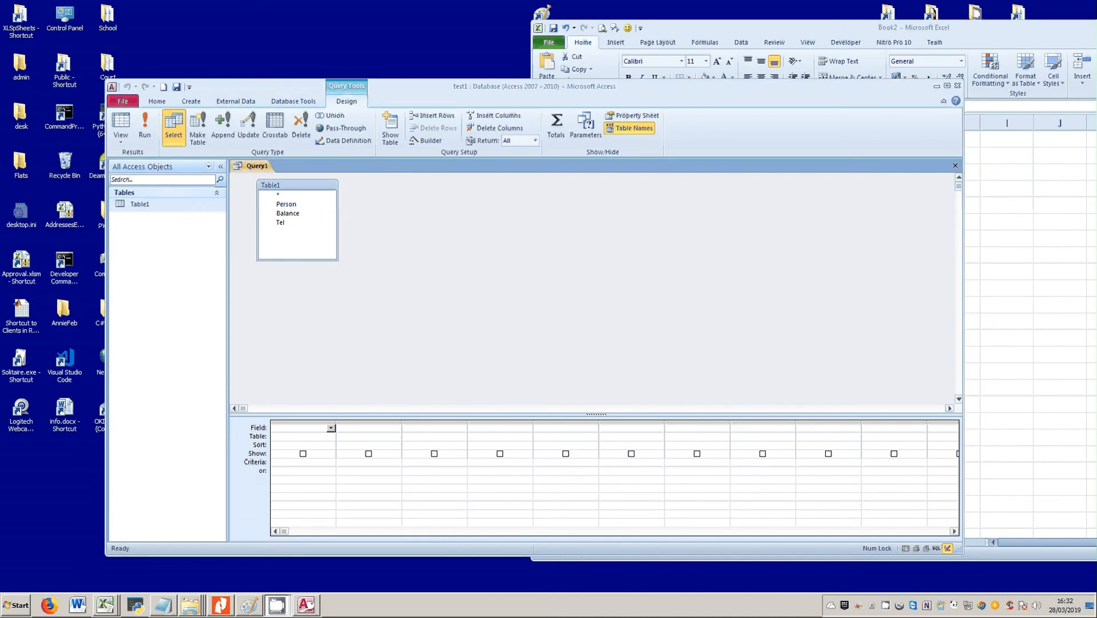
Bring the Show Table dialog back up for the query and dismiss it without adding another table.
{"action": "left_click", "coordinate": [389, 130]}
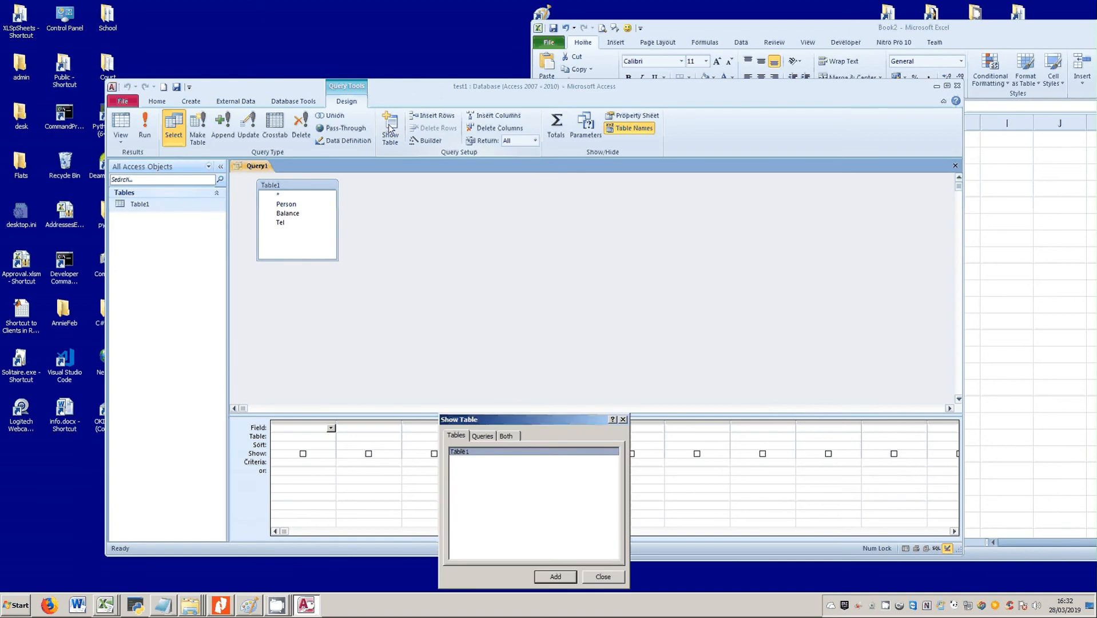
{"action": "left_click_drag", "start_coordinate": [467, 420], "coordinate": [406, 229]}
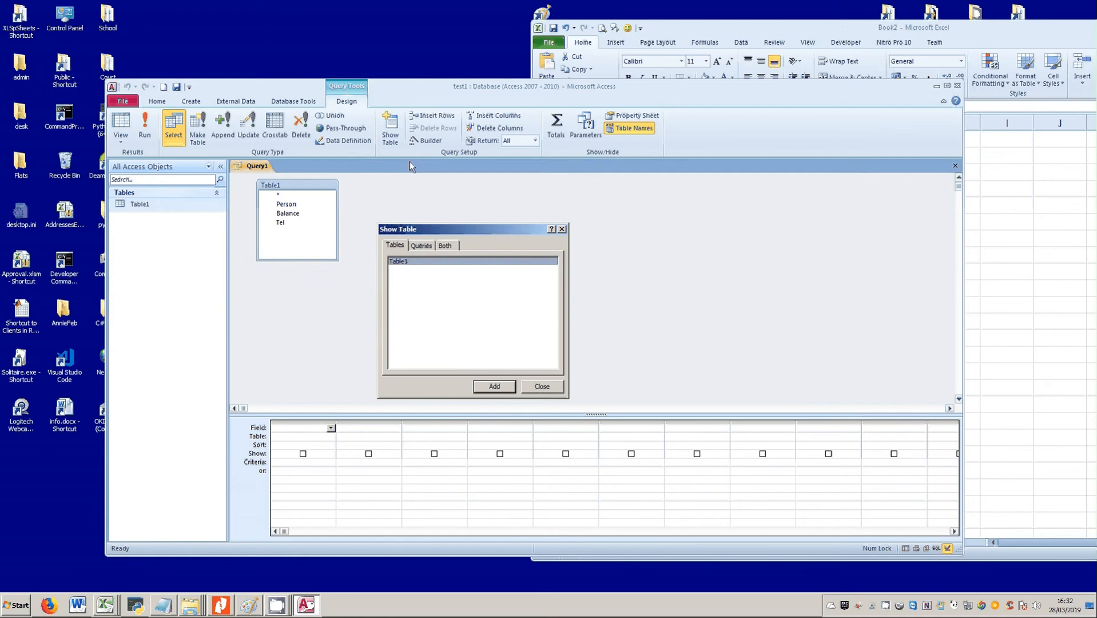
{"action": "left_click", "coordinate": [540, 386]}
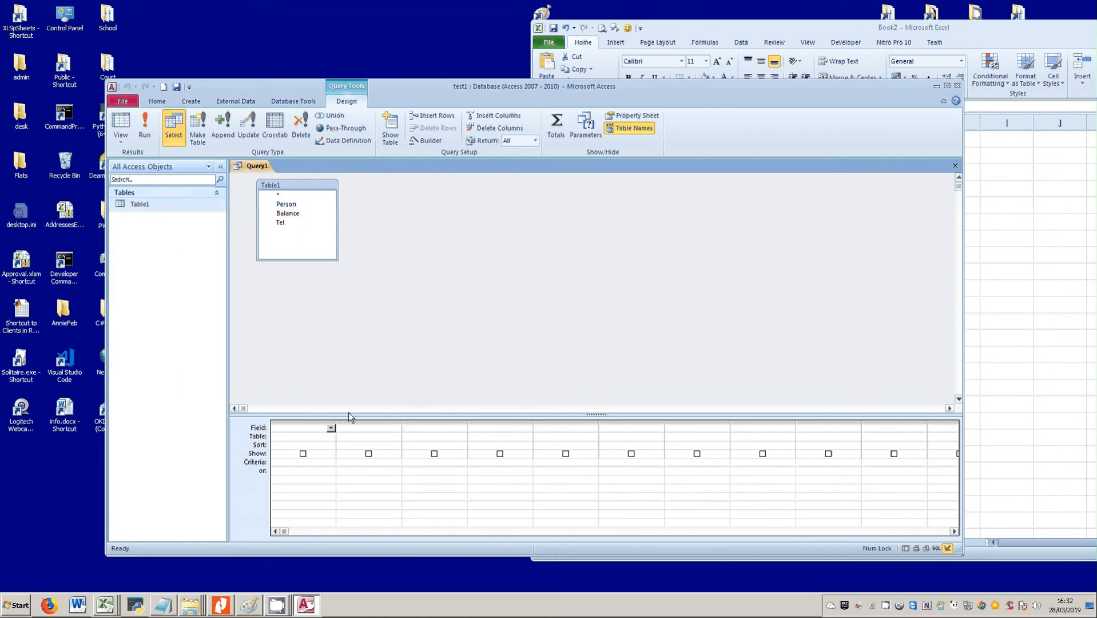
Enlarge the query grid, add the Person, Balance and Tel fields from Table1 to it, and remove the Tel column.
{"action": "left_click_drag", "start_coordinate": [349, 414], "coordinate": [349, 295]}
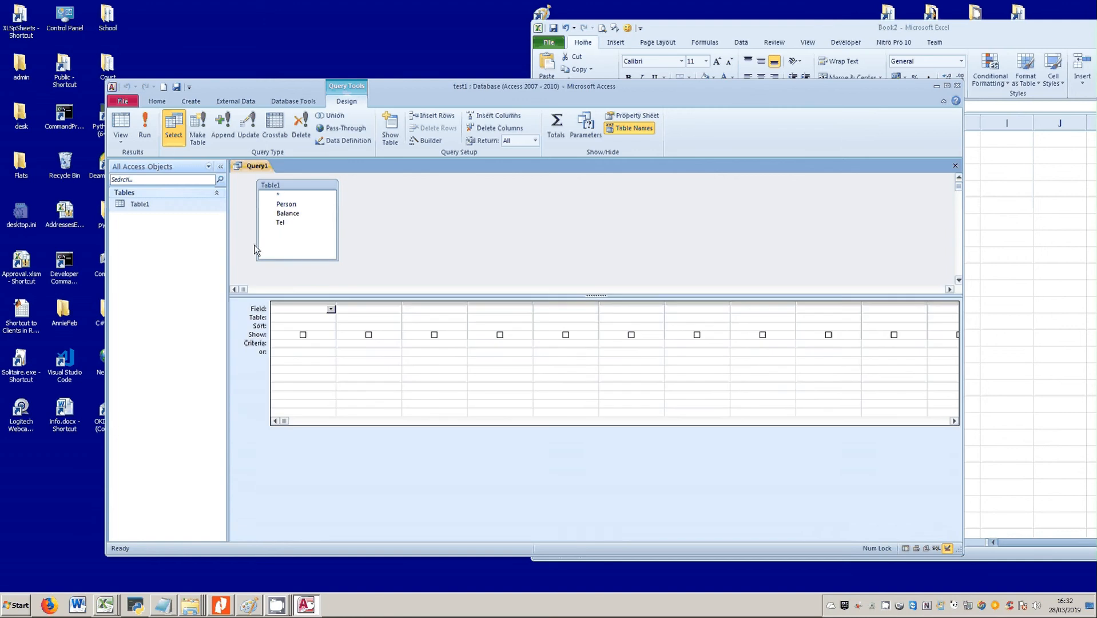
{"action": "left_click", "coordinate": [286, 205]}
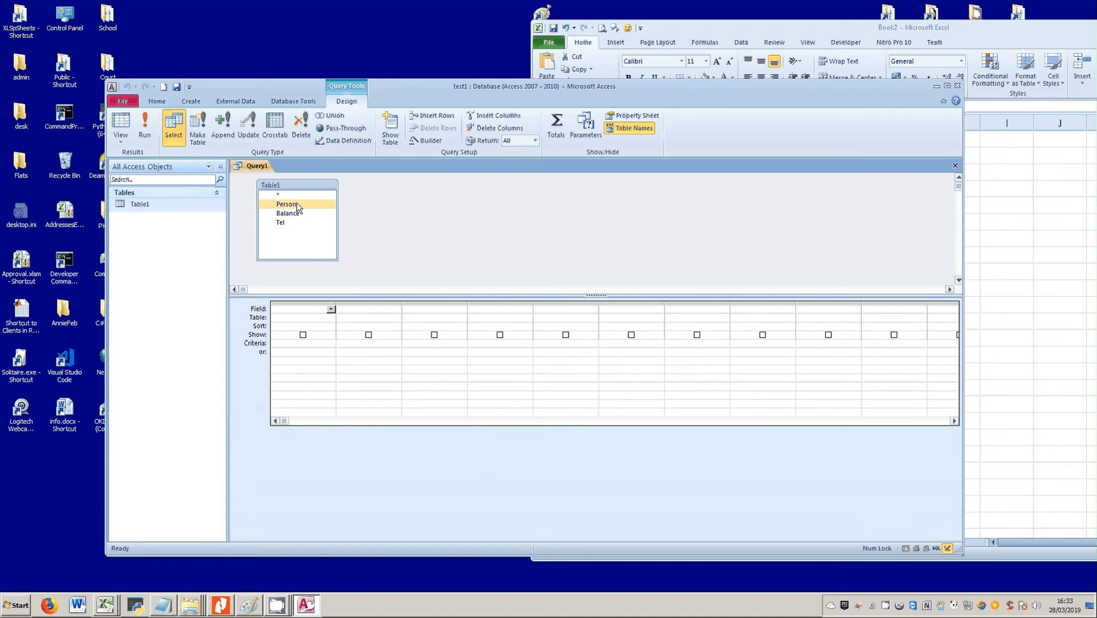
{"action": "double_click", "coordinate": [302, 187]}
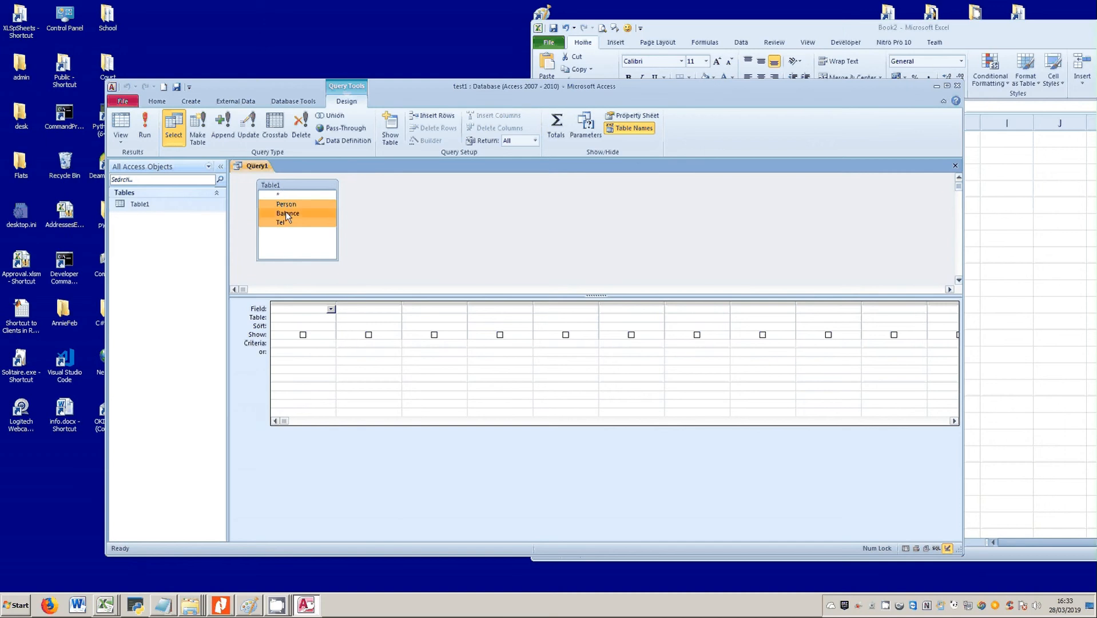
{"action": "left_click_drag", "start_coordinate": [301, 308], "coordinate": [301, 308]}
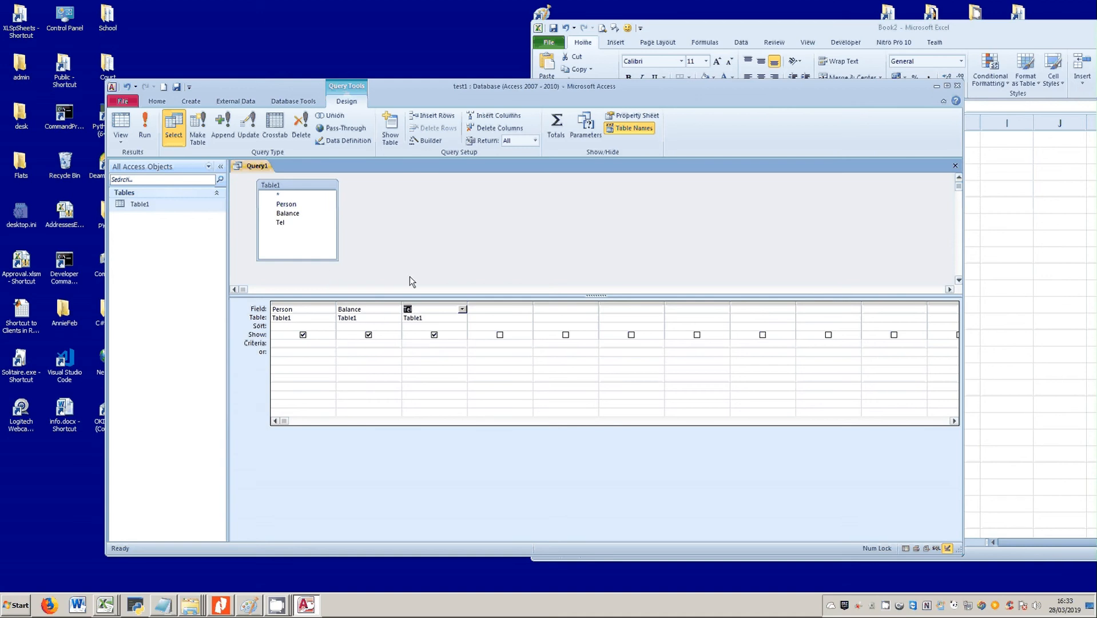
{"action": "left_click", "coordinate": [426, 303]}
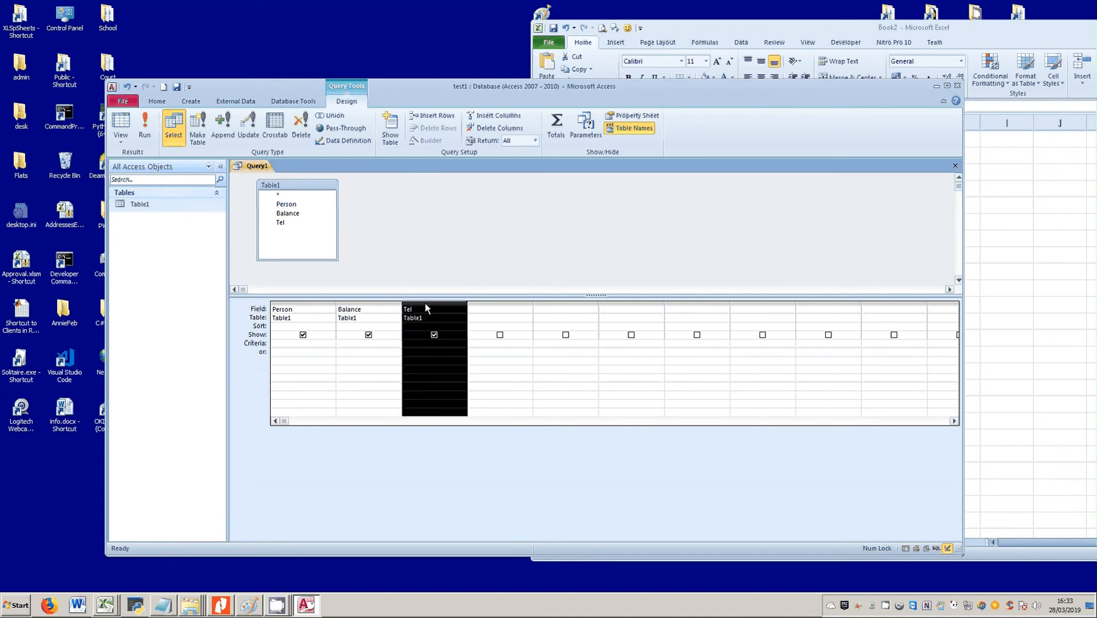
{"action": "key", "text": "Delete"}
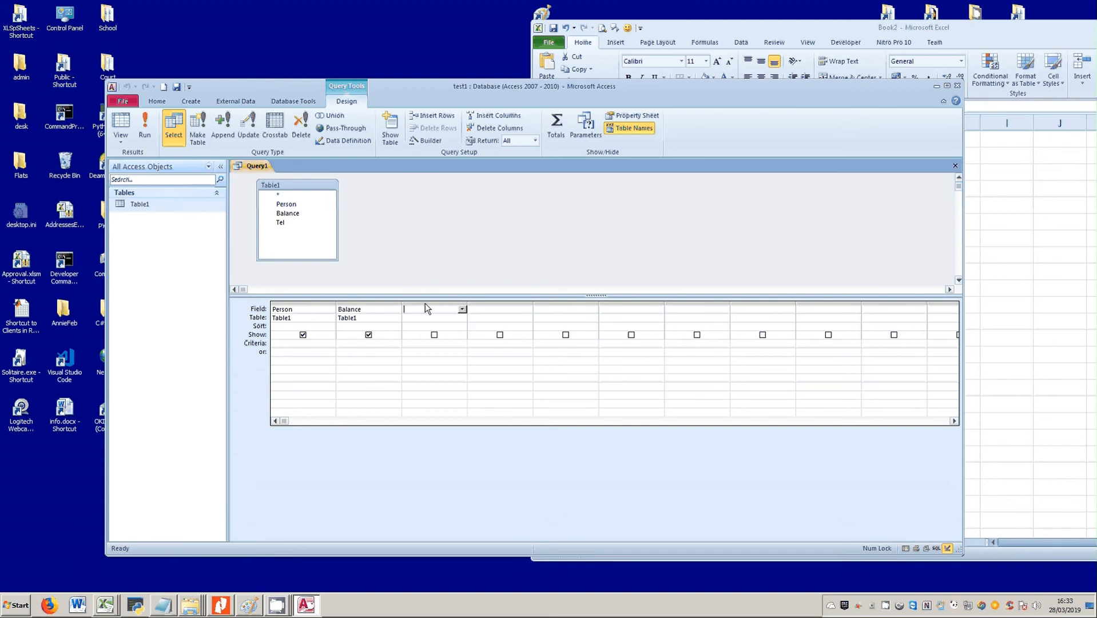
Set the Balance criterion to 10 and run the query.
{"action": "left_click", "coordinate": [359, 343]}
{"action": "type", "text": "10"}
{"action": "left_click", "coordinate": [144, 123]}
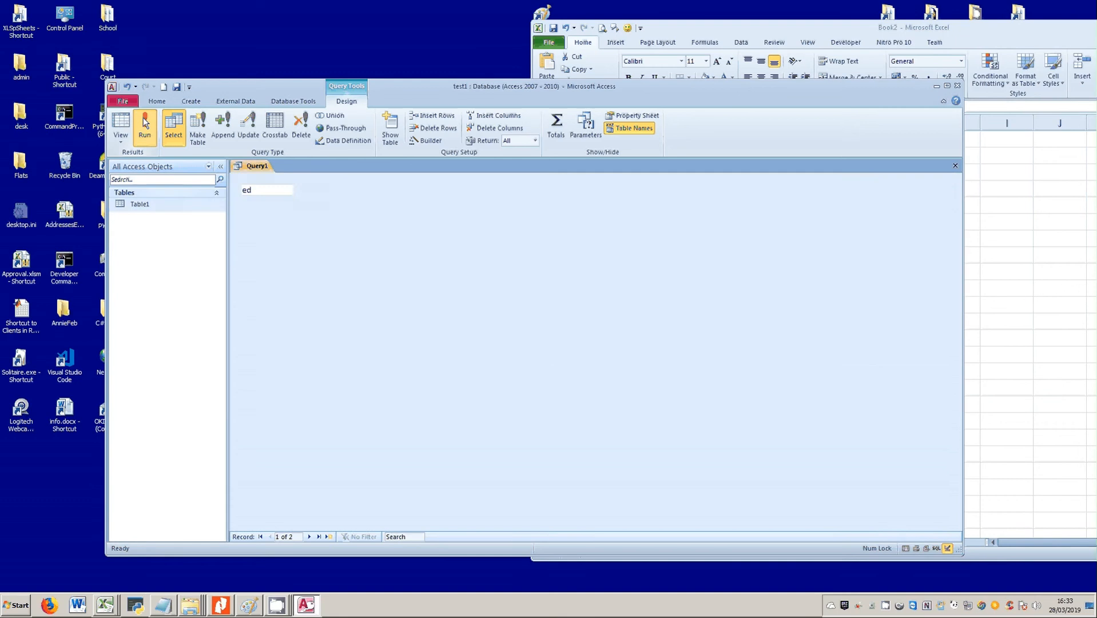
{"action": "left_click", "coordinate": [291, 189]}
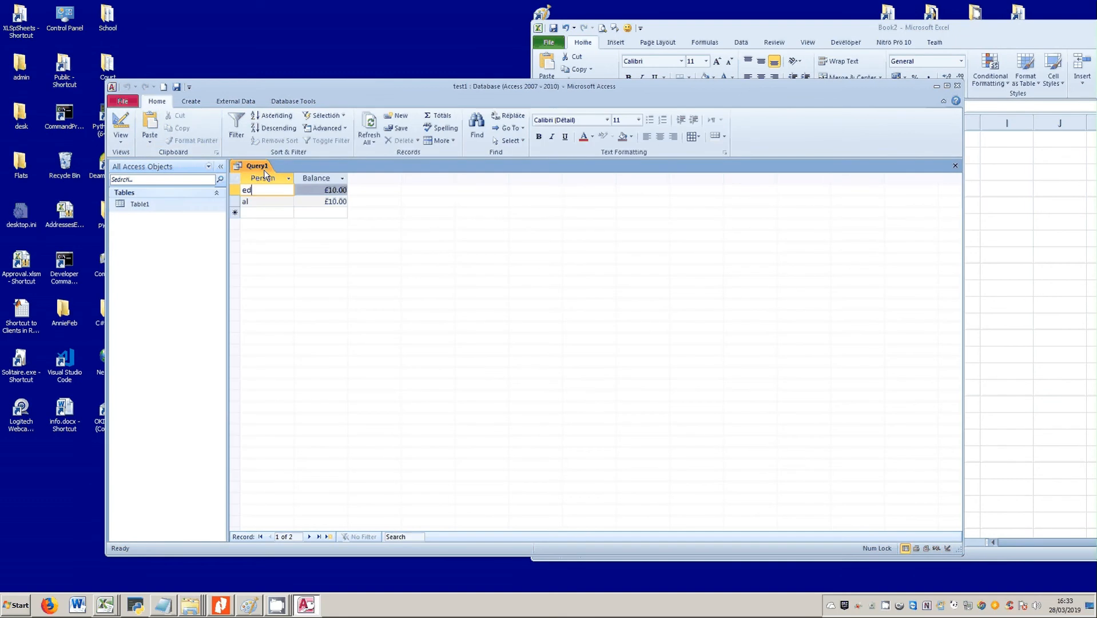
Open Table1 to compare it with the query results, then close both and save the query as Query1.
{"action": "double_click", "coordinate": [153, 204]}
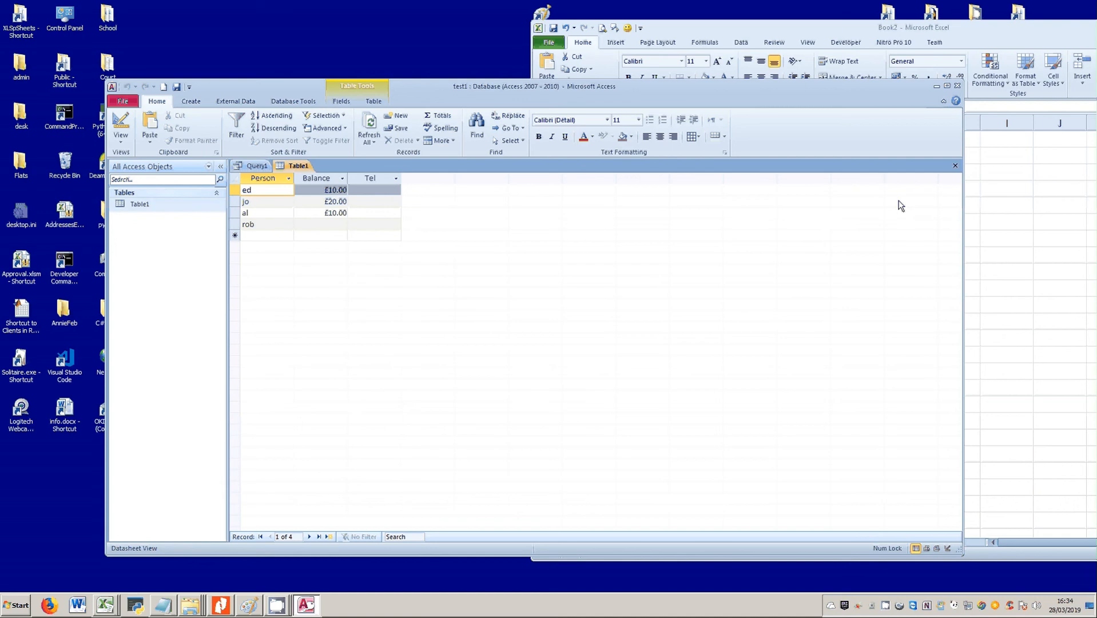
{"action": "left_click", "coordinate": [955, 165]}
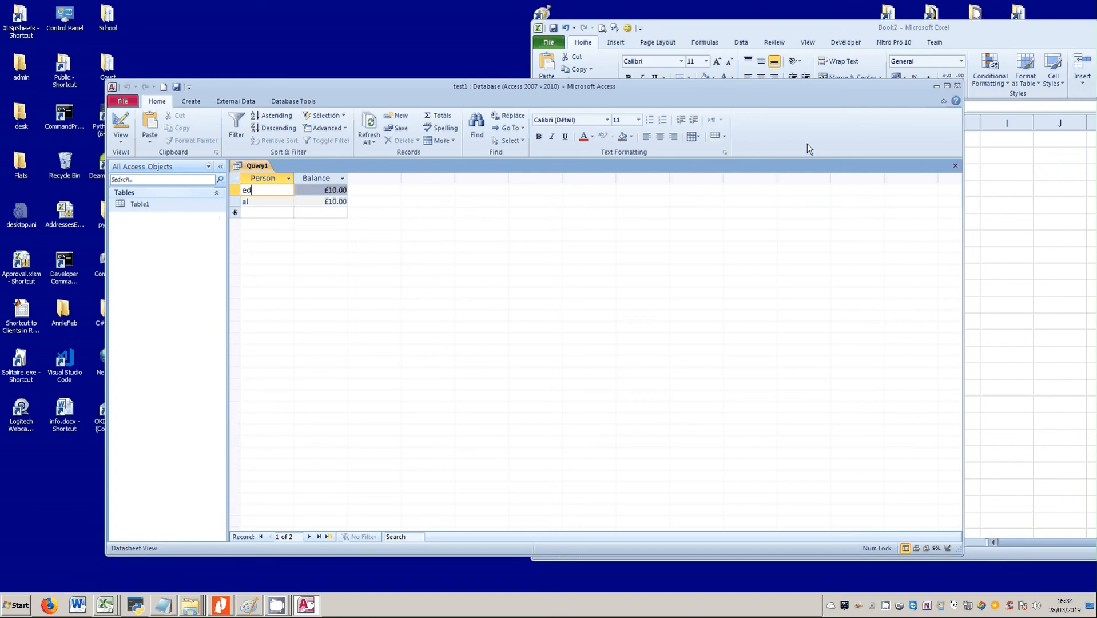
{"action": "left_click", "coordinate": [954, 167]}
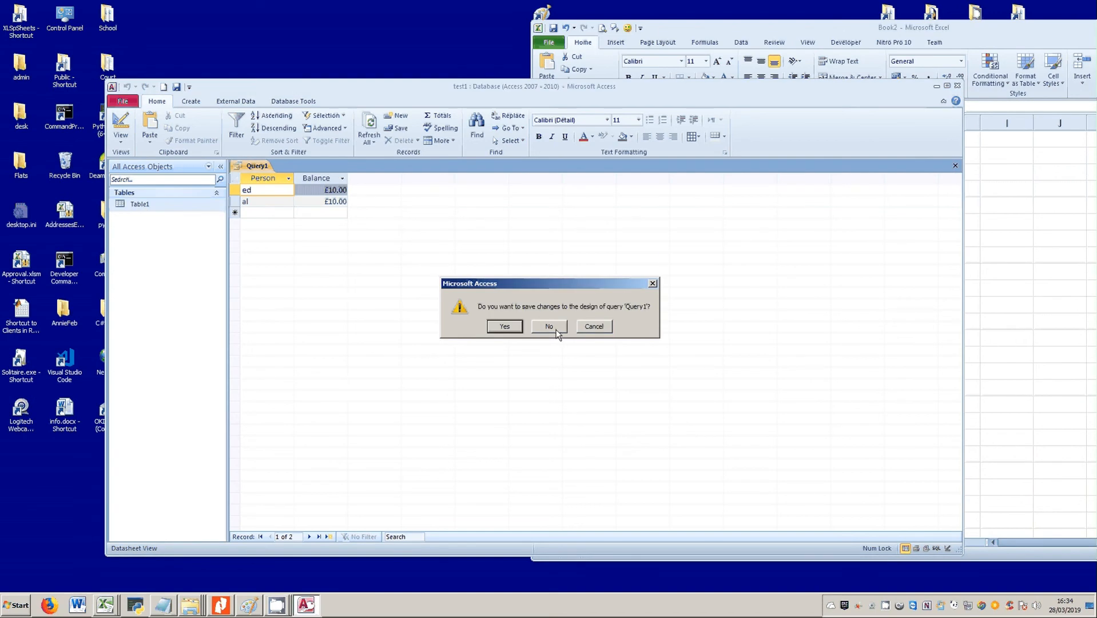
{"action": "left_click", "coordinate": [505, 326]}
{"action": "left_click", "coordinate": [535, 273]}
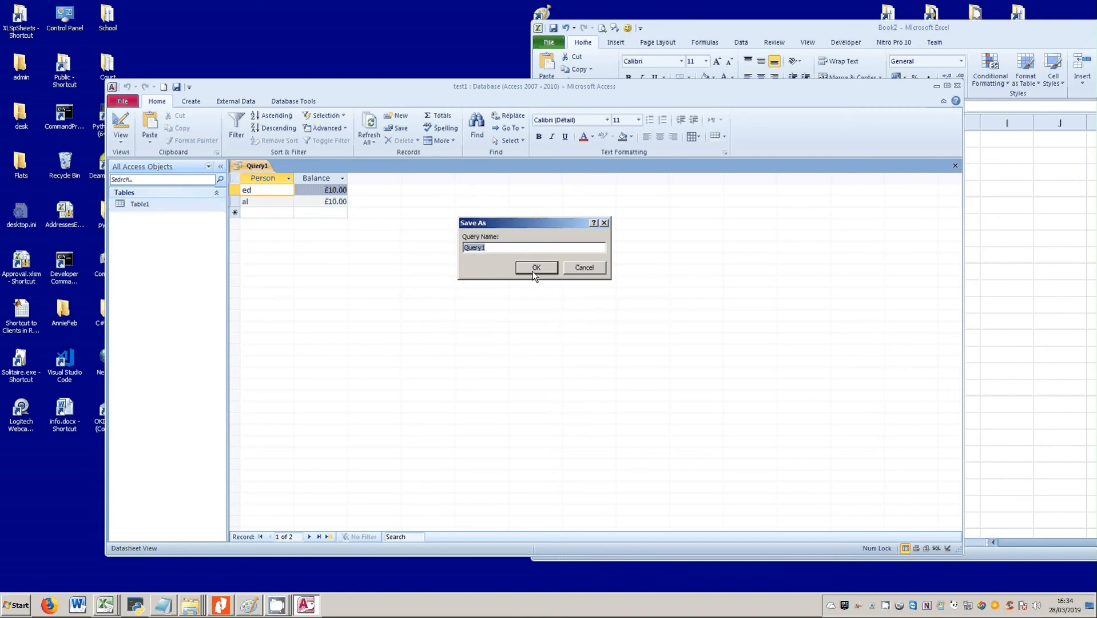
Open Table1 and set the fourth record's Balance to £10.00, committing the record.
{"action": "double_click", "coordinate": [161, 206]}
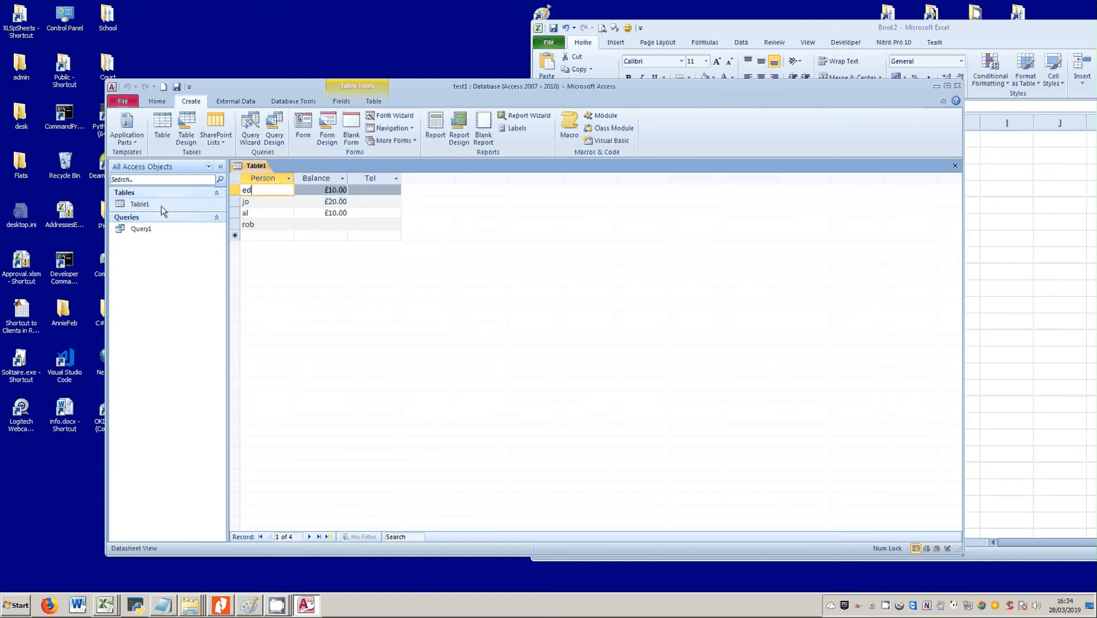
{"action": "left_click", "coordinate": [296, 218]}
{"action": "left_click", "coordinate": [333, 218]}
{"action": "left_click", "coordinate": [329, 224]}
{"action": "type", "text": "10.00"}
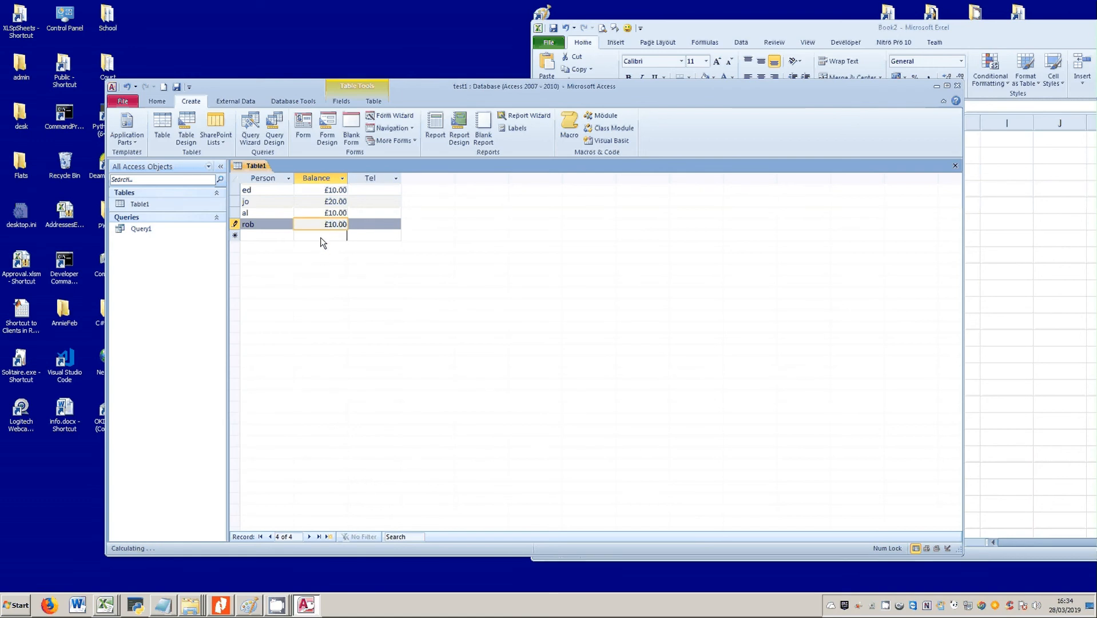
{"action": "left_click", "coordinate": [321, 236]}
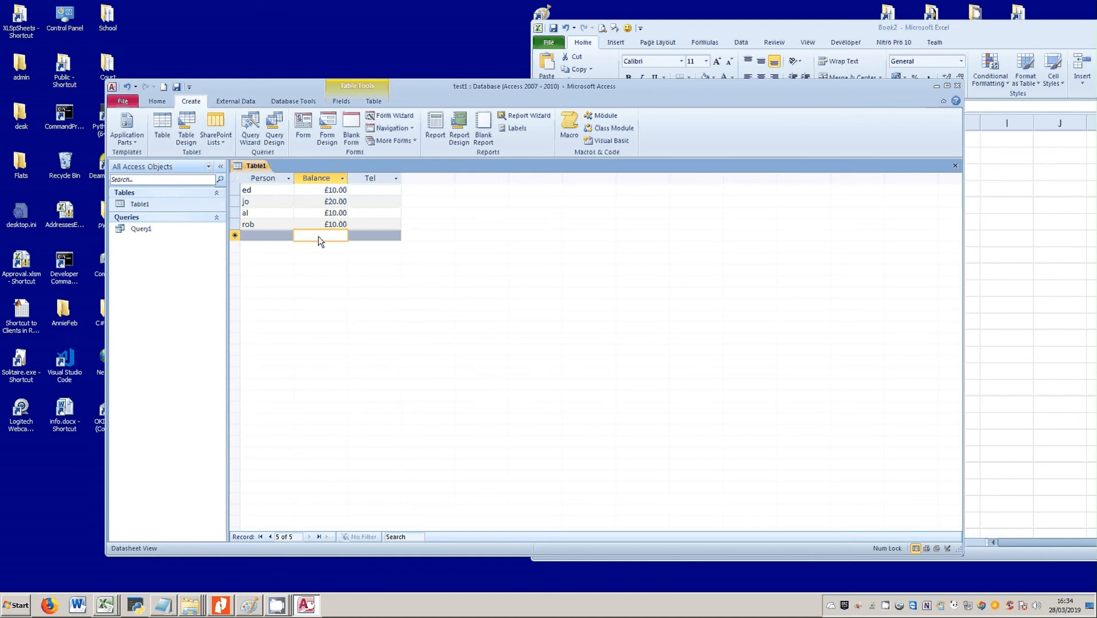
Open Query1 to check its updated results, close it and Table1, then briefly reopen Table1 to review its records.
{"action": "double_click", "coordinate": [136, 229]}
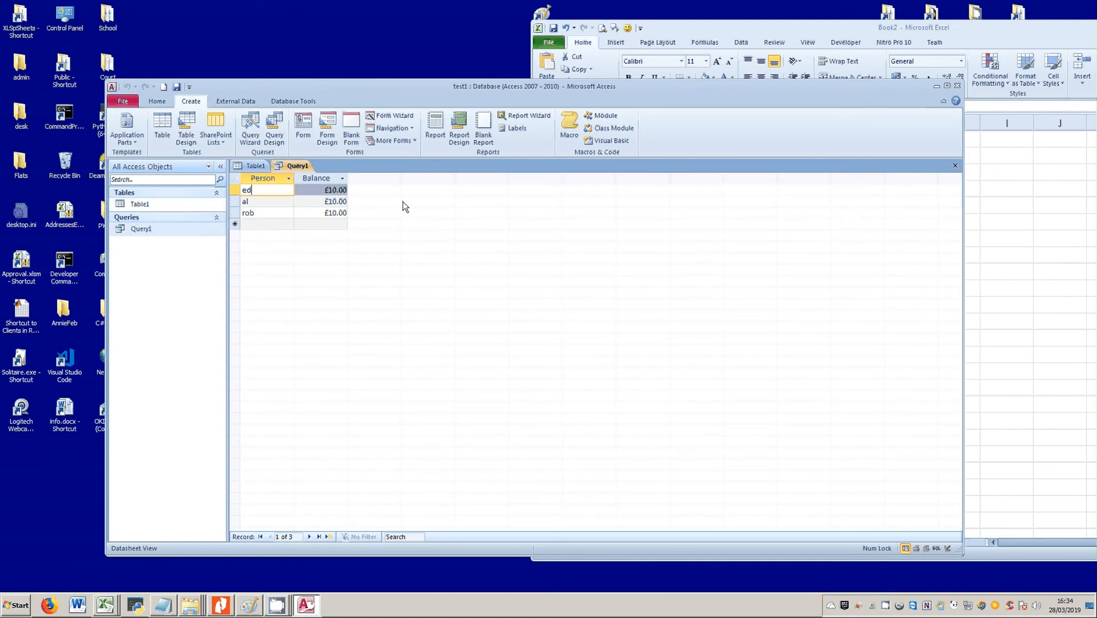
{"action": "left_click", "coordinate": [955, 165]}
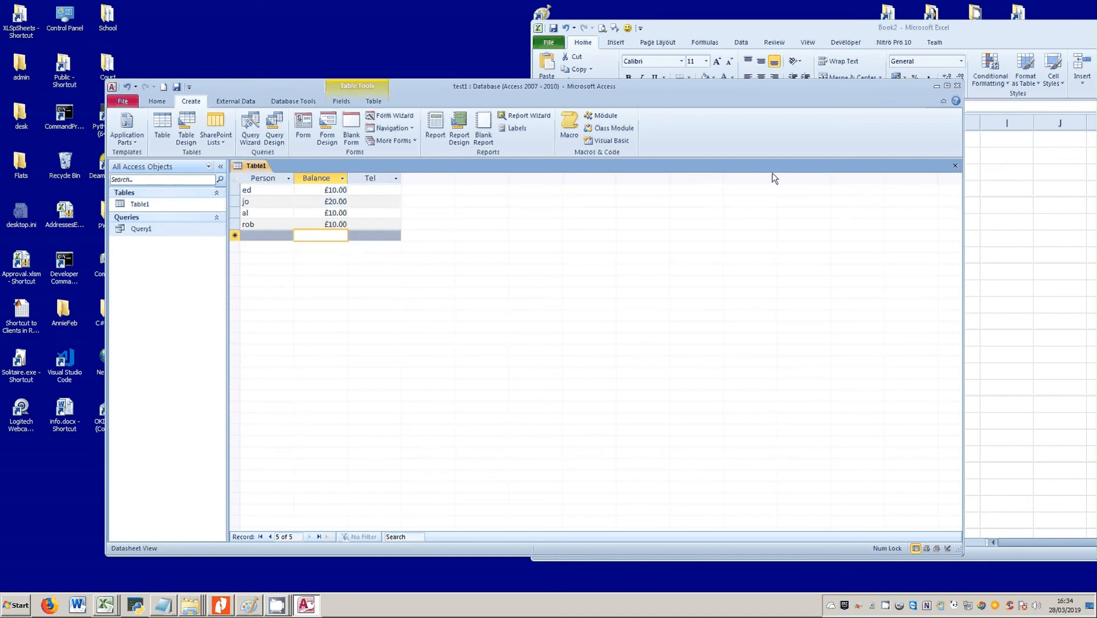
{"action": "left_click", "coordinate": [955, 166]}
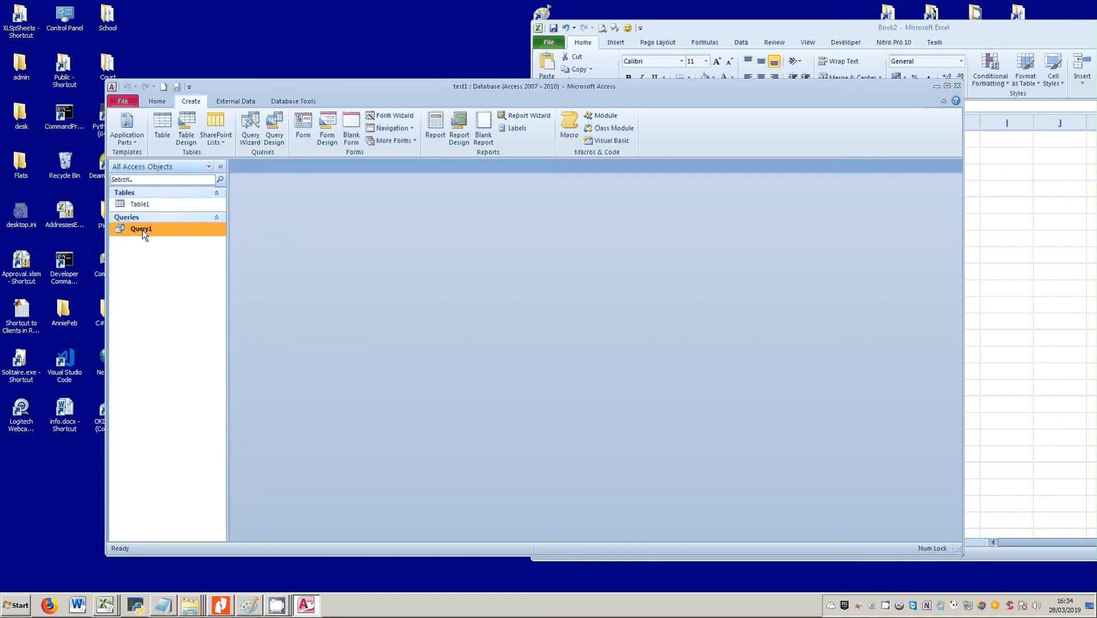
{"action": "double_click", "coordinate": [146, 206]}
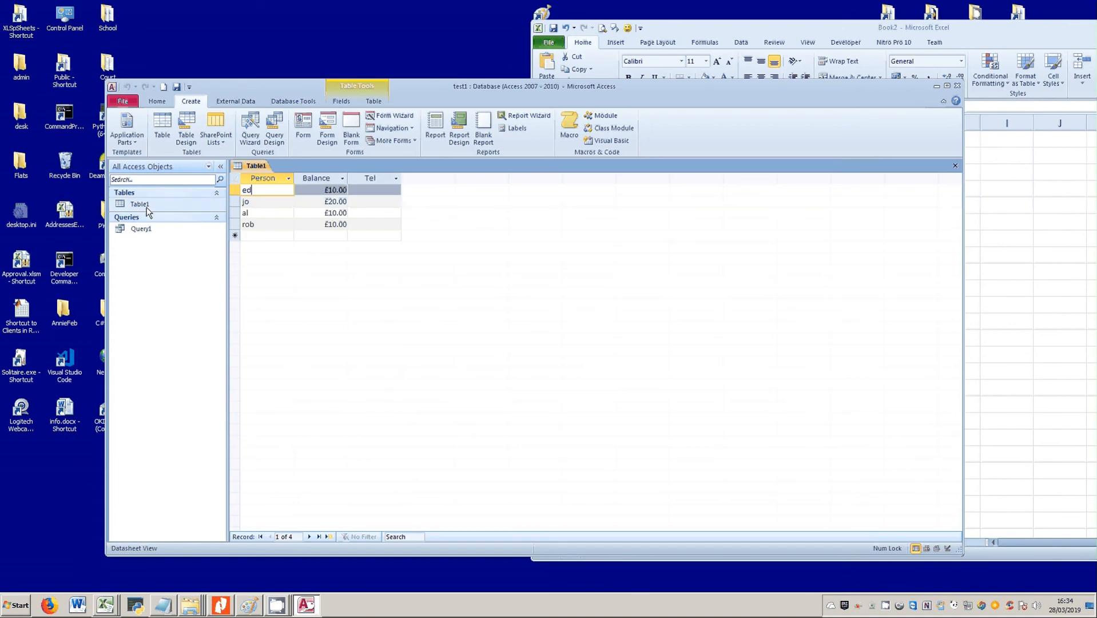
{"action": "left_click", "coordinate": [956, 165]}
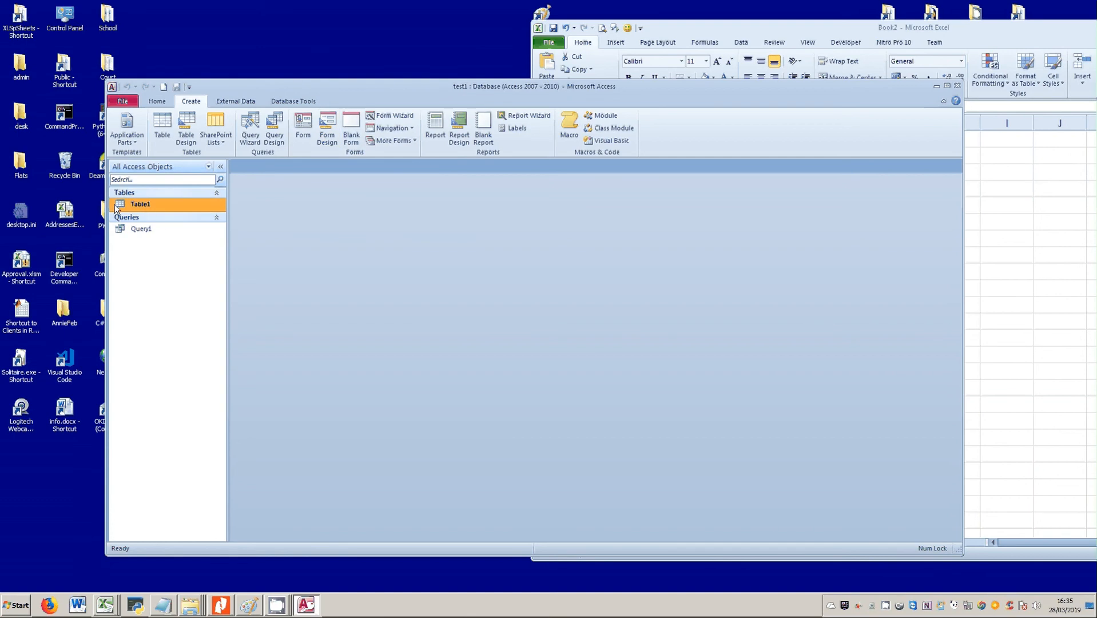
Create a new form in Design View and add the Person and Balance fields from Table1 to its Detail section.
{"action": "left_click", "coordinate": [333, 134]}
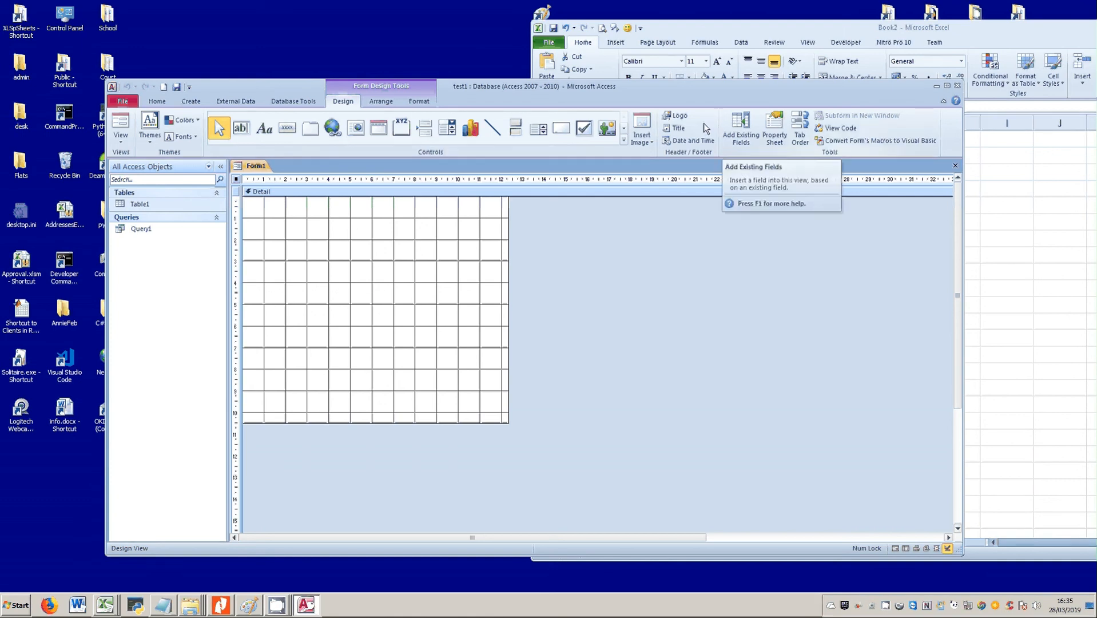
{"action": "left_click", "coordinate": [738, 127]}
{"action": "left_click", "coordinate": [610, 232]}
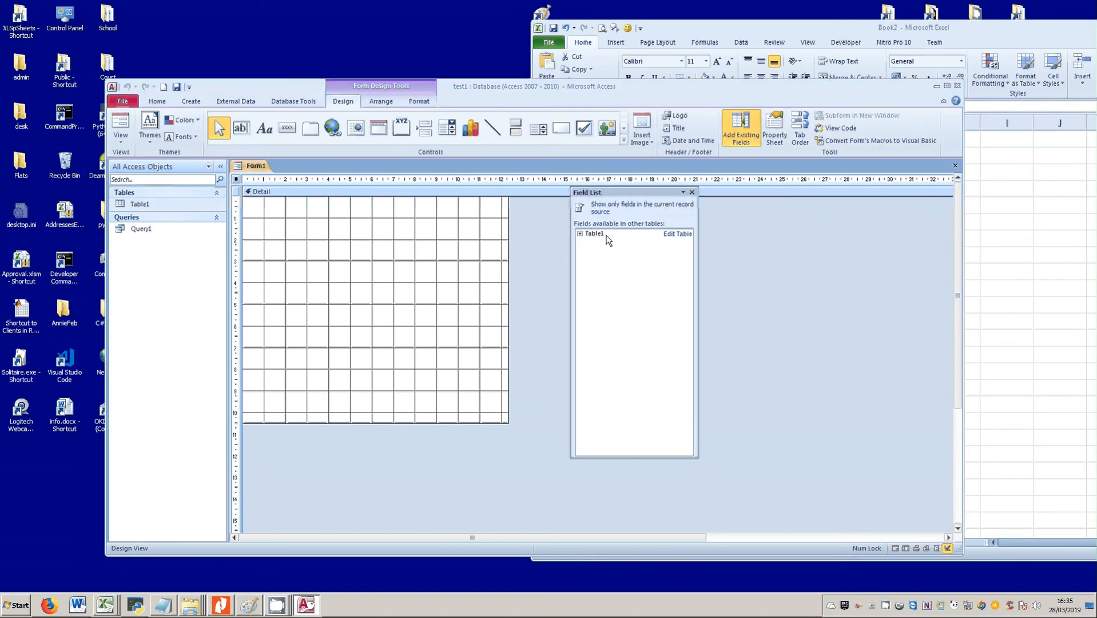
{"action": "left_click", "coordinate": [580, 233]}
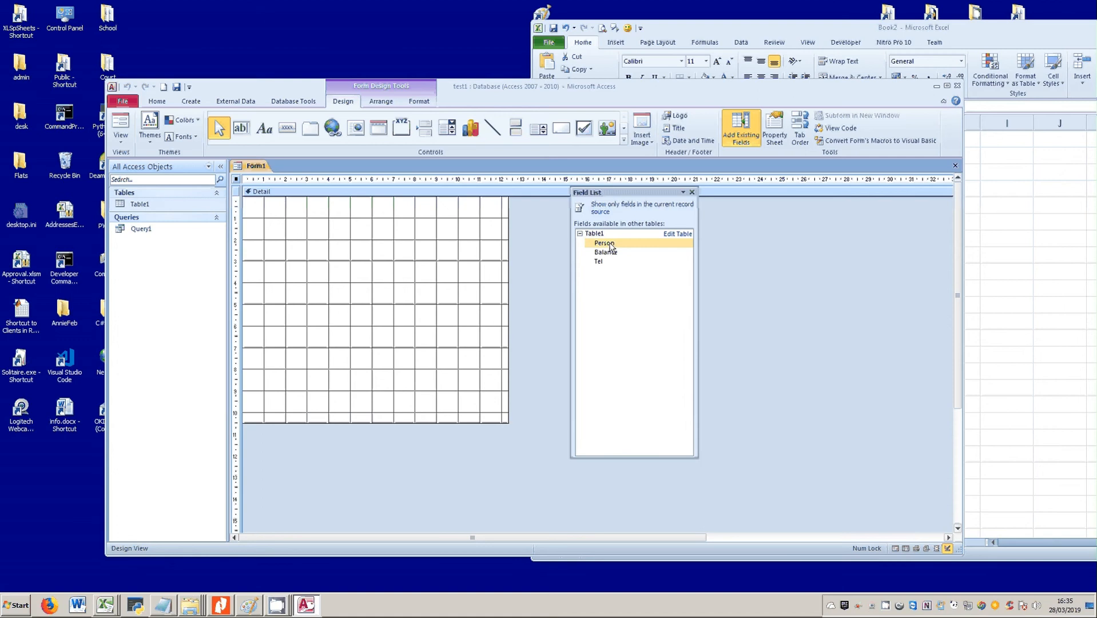
{"action": "left_click", "coordinate": [607, 244]}
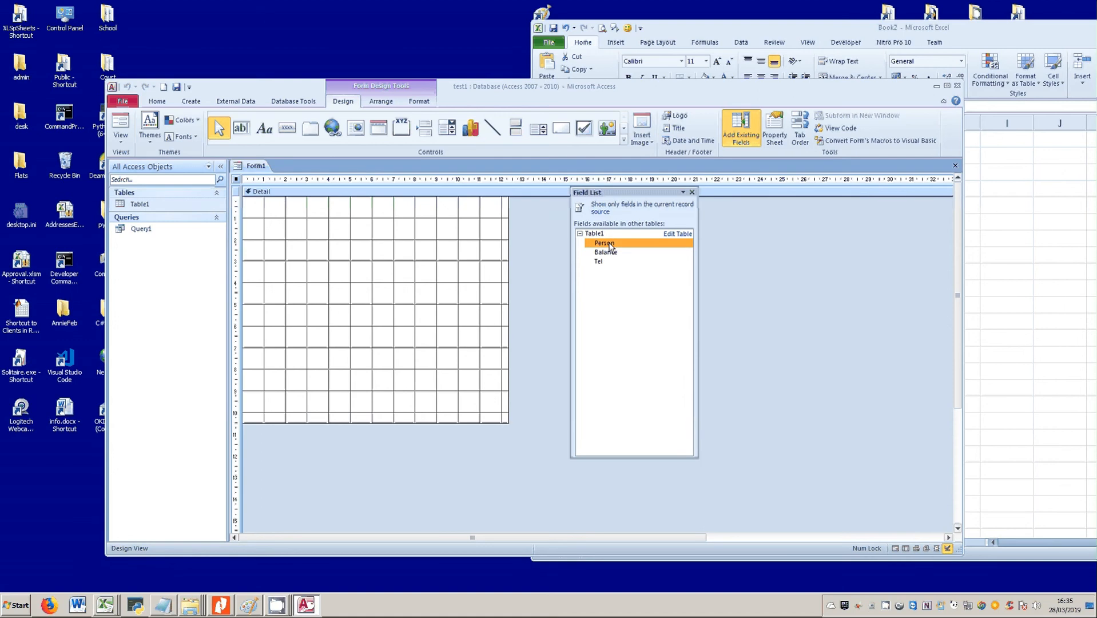
{"action": "left_click_drag", "start_coordinate": [342, 216], "coordinate": [343, 238]}
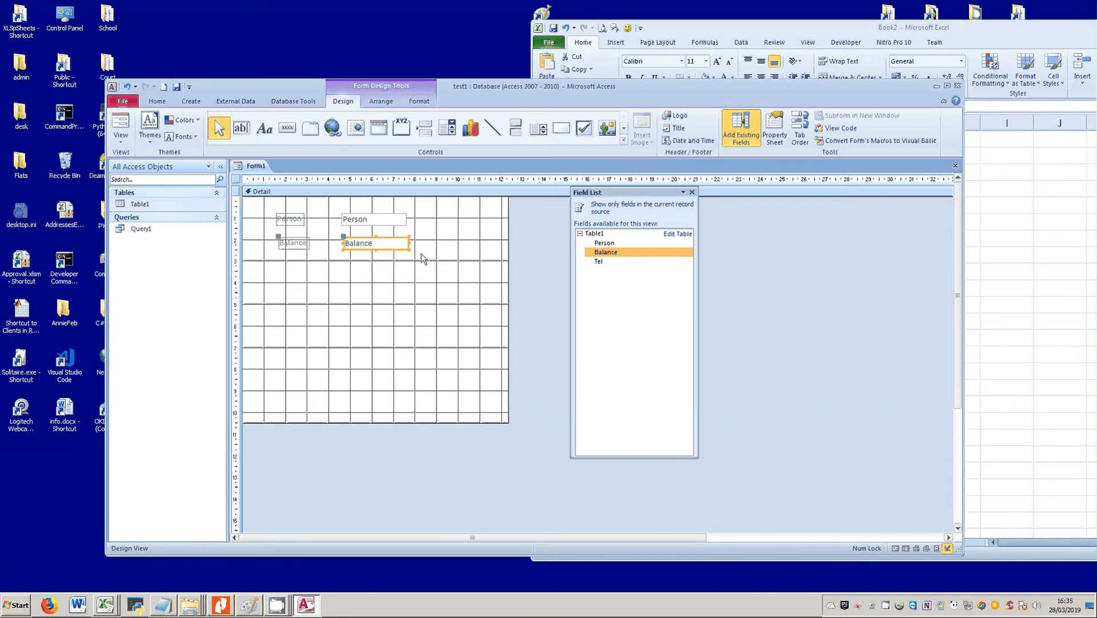
Move the Balance field and its label further down the form, aligned beneath the Person field and label.
{"action": "left_click", "coordinate": [402, 267]}
{"action": "left_click", "coordinate": [382, 245]}
{"action": "left_click_drag", "start_coordinate": [357, 237], "coordinate": [357, 258]}
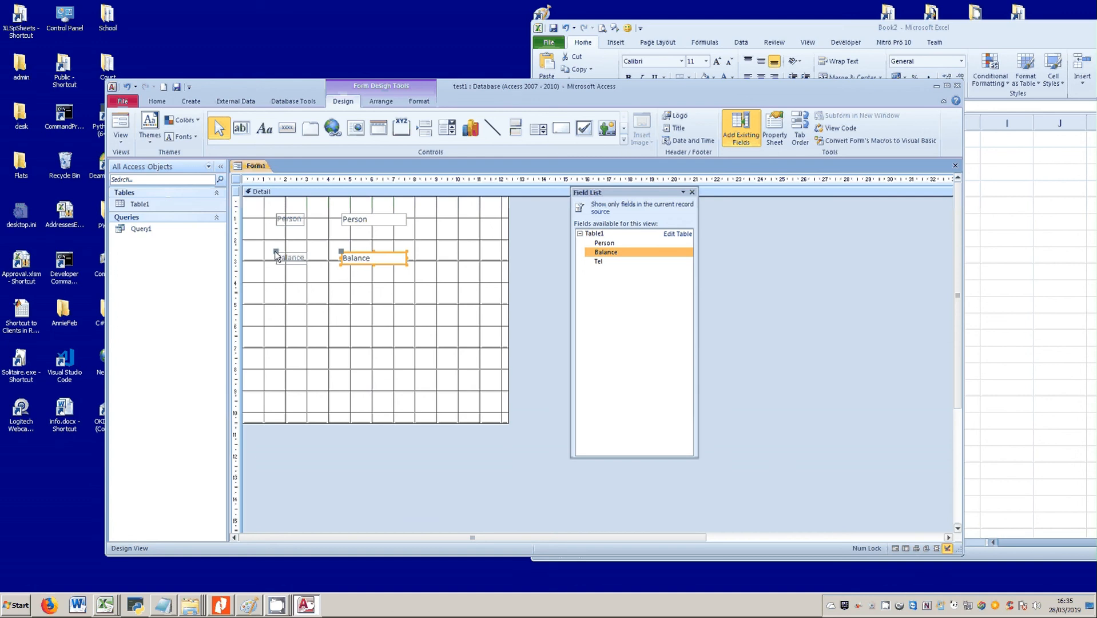
{"action": "left_click", "coordinate": [293, 274]}
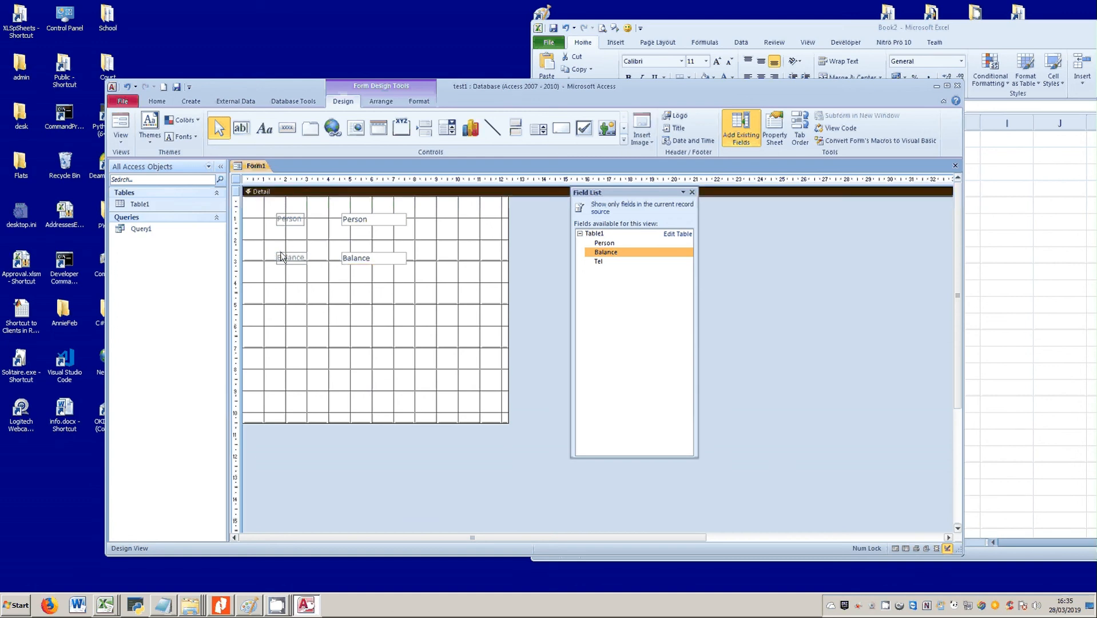
{"action": "left_click", "coordinate": [284, 257]}
{"action": "mouse_move", "coordinate": [285, 258]}
{"action": "left_mouse_down"}
{"action": "mouse_move", "coordinate": [297, 258]}
{"action": "mouse_move", "coordinate": [280, 258]}
{"action": "left_mouse_up"}
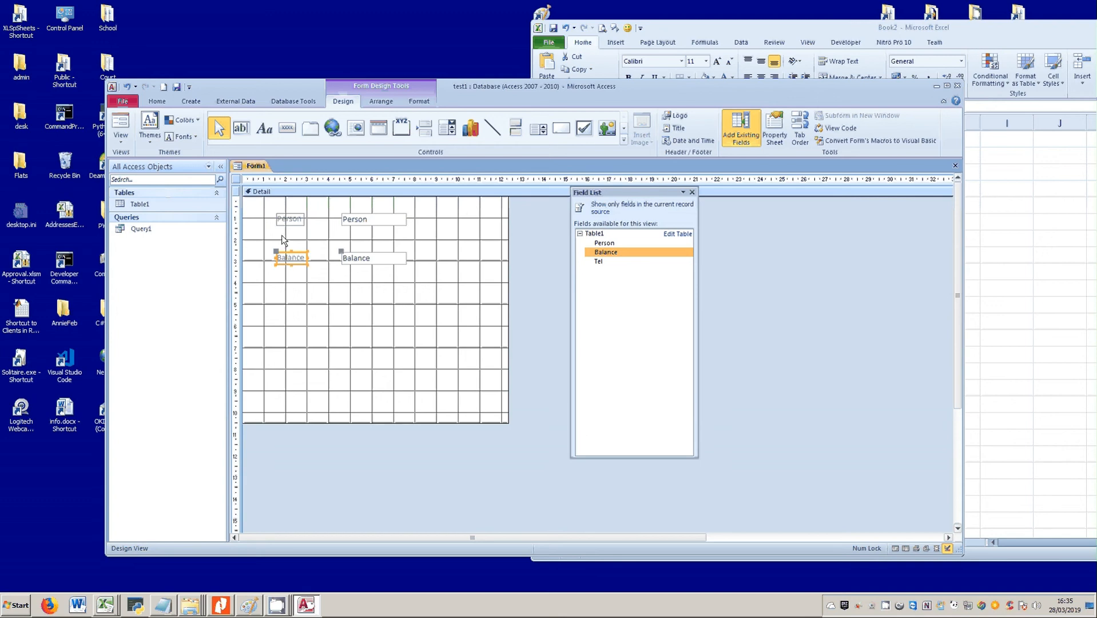
{"action": "left_click_drag", "start_coordinate": [267, 210], "coordinate": [427, 269]}
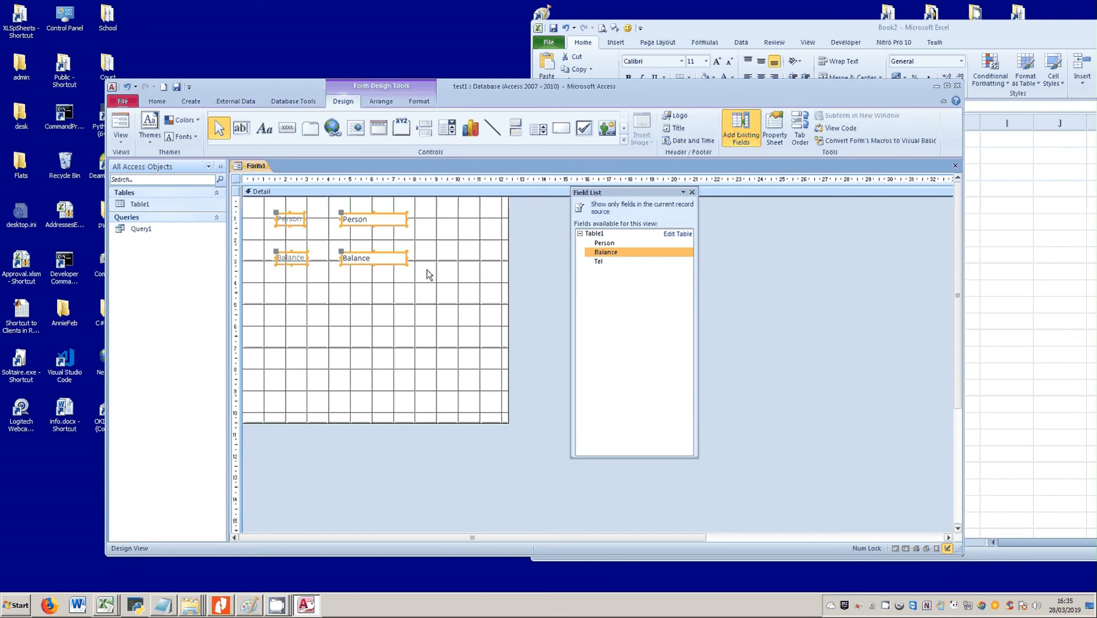
{"action": "left_click", "coordinate": [429, 281]}
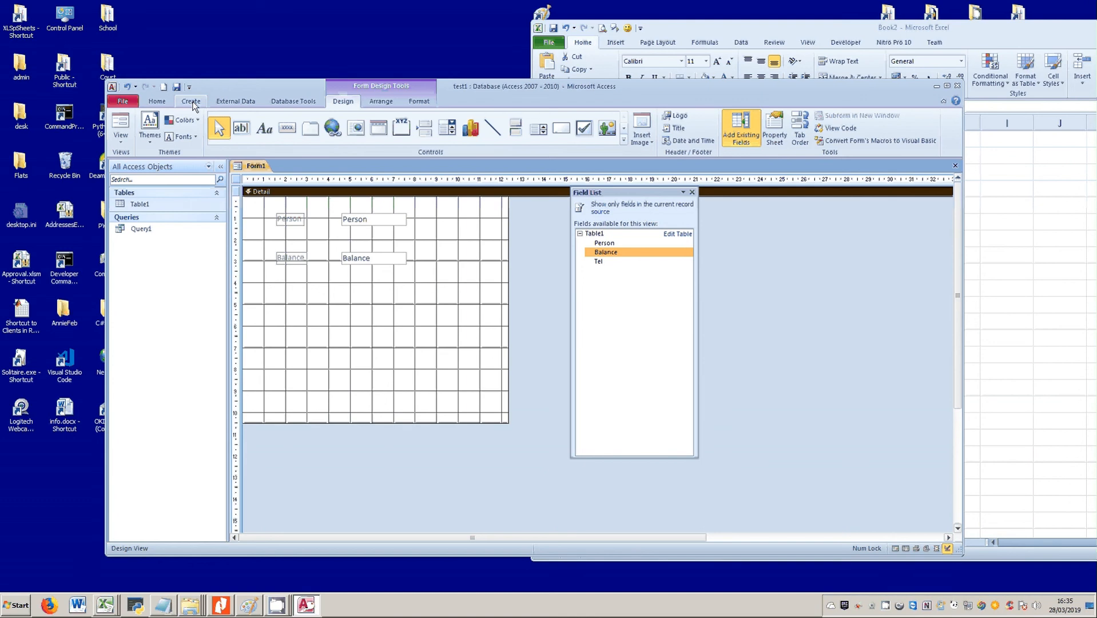
Switch the form to Form View and step forwards and backwards through the records.
{"action": "left_click", "coordinate": [121, 124]}
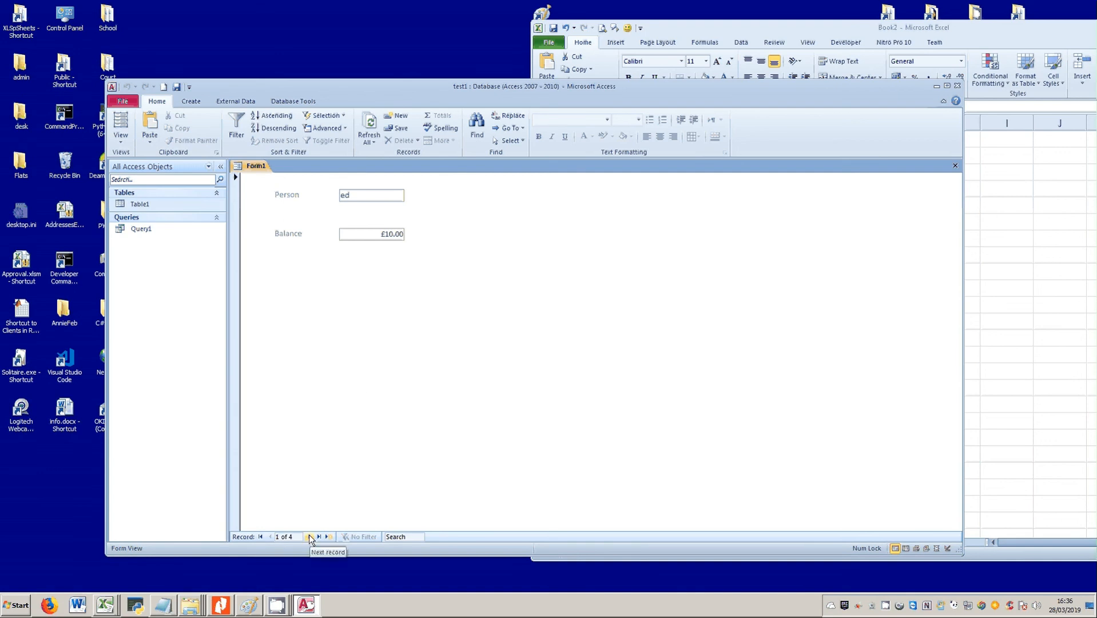
{"action": "left_click", "coordinate": [309, 536]}
{"action": "left_click", "coordinate": [309, 537]}
{"action": "left_click", "coordinate": [308, 537]}
{"action": "left_click", "coordinate": [308, 537]}
{"action": "left_click", "coordinate": [270, 536]}
{"action": "left_click", "coordinate": [308, 536]}
{"action": "left_click", "coordinate": [270, 536]}
Add a new record through the form with the person's name and a Balance of 20, and check it in Table1.
{"action": "left_click", "coordinate": [328, 536]}
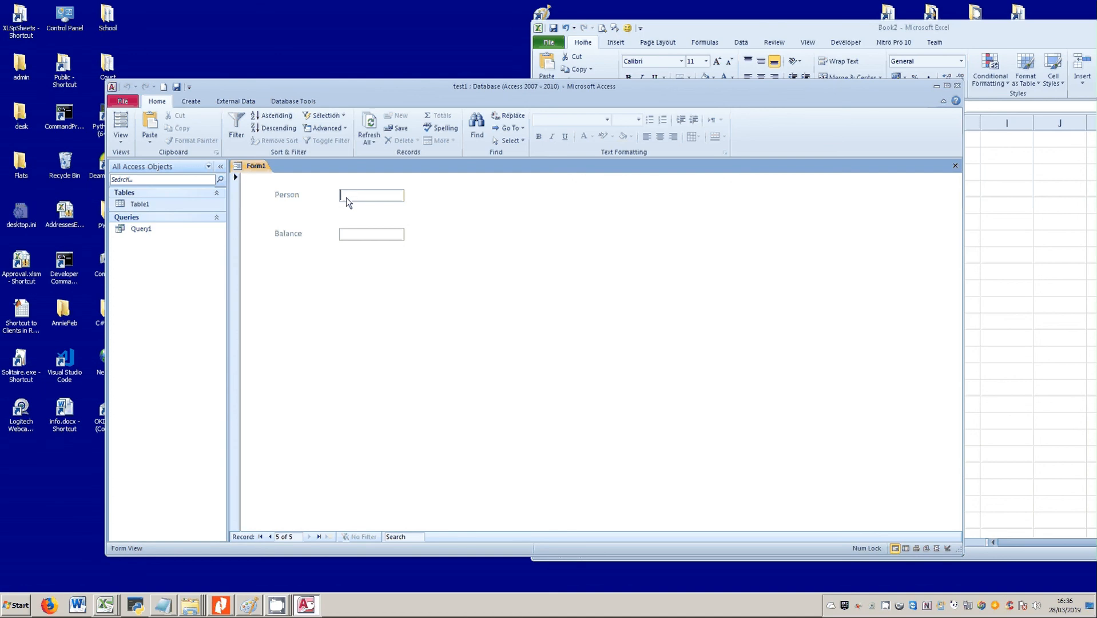
{"action": "type", "text": "sue"}
{"action": "type", "text": "2"}
{"action": "type", "text": "0"}
{"action": "left_click", "coordinate": [310, 540]}
{"action": "double_click", "coordinate": [137, 205]}
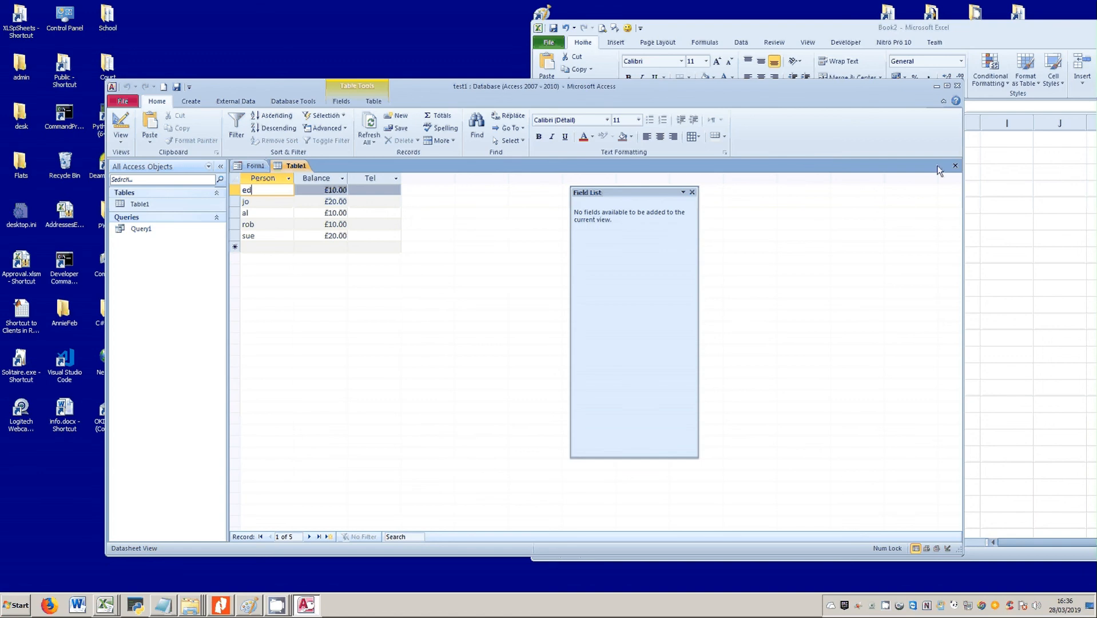
{"action": "left_click", "coordinate": [956, 167]}
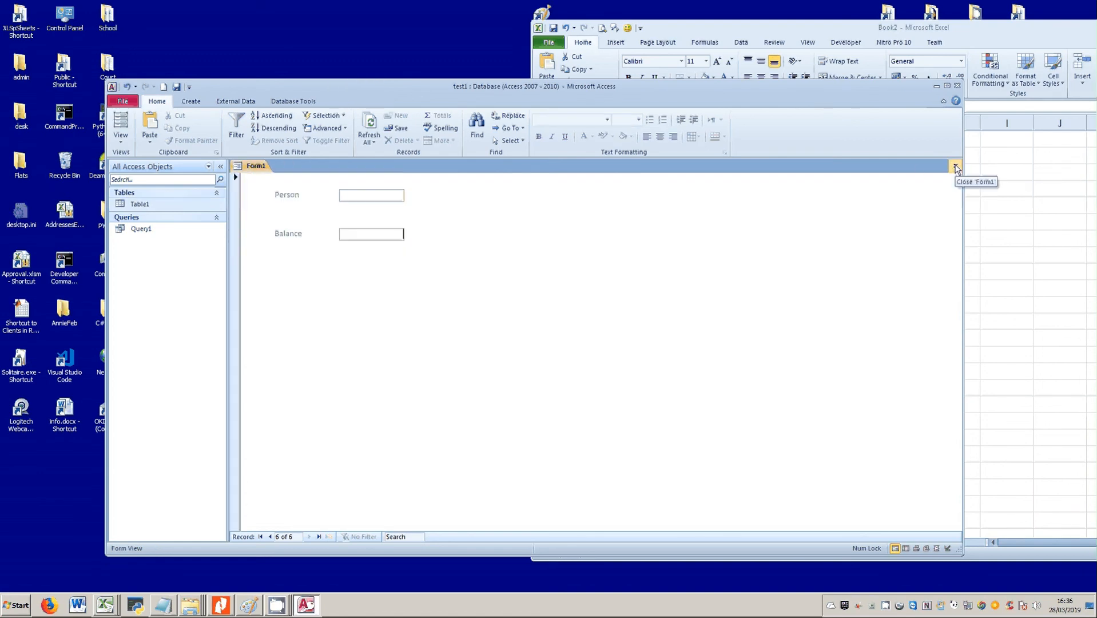
Close the form and save it as Form1.
{"action": "left_click", "coordinate": [956, 167]}
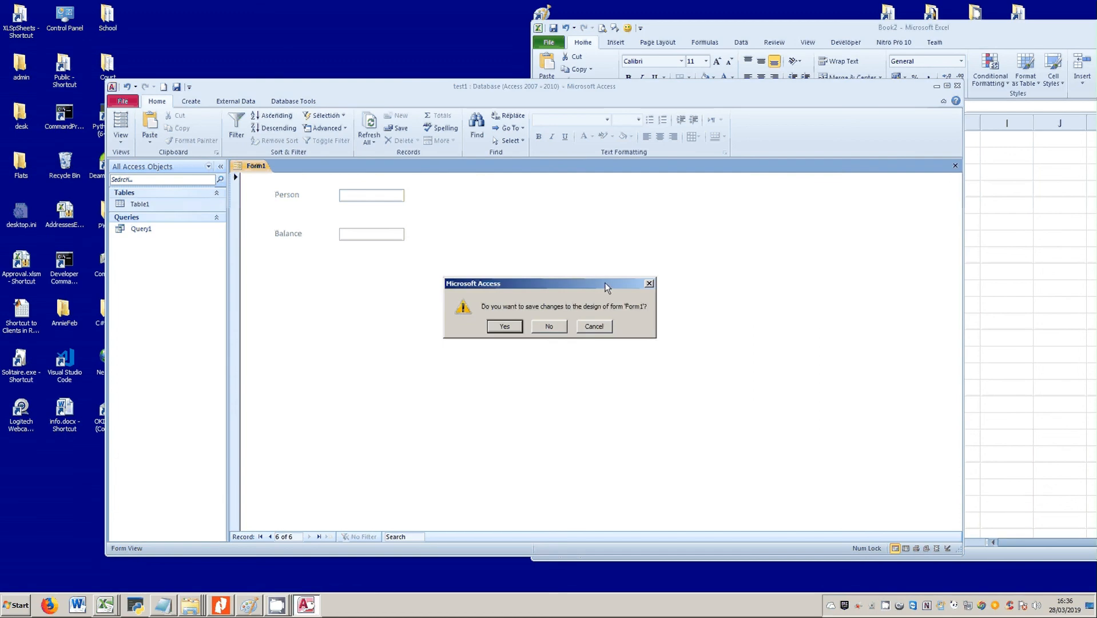
{"action": "left_click", "coordinate": [505, 327]}
{"action": "left_click", "coordinate": [536, 268]}
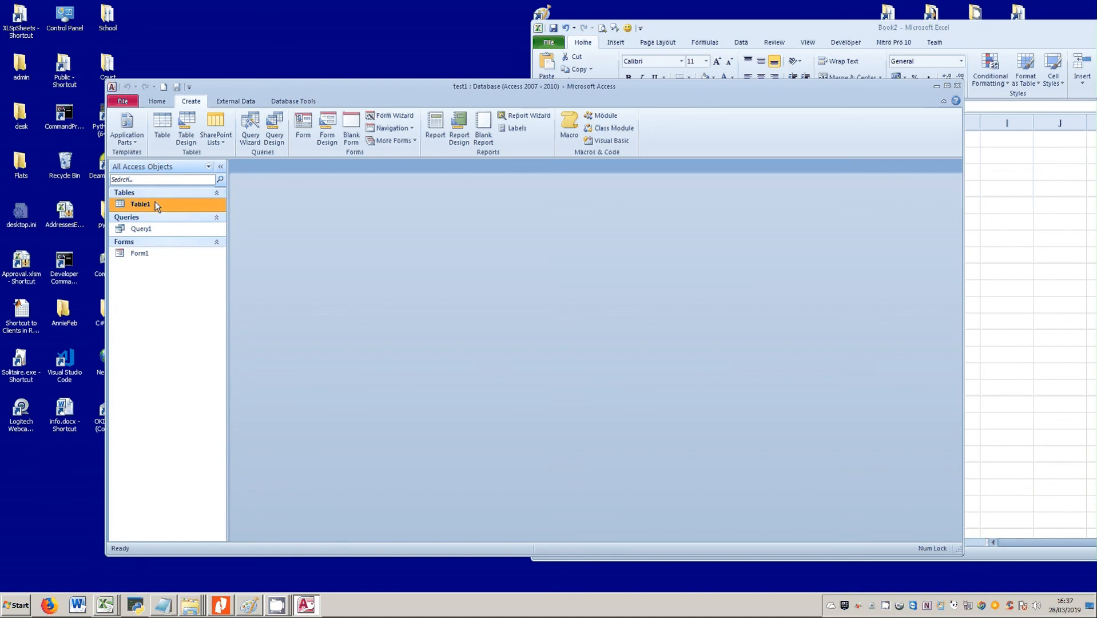
Create a report in Design View with Table1's Person field in the Detail section and Balance aligned beneath it.
{"action": "left_click", "coordinate": [461, 131]}
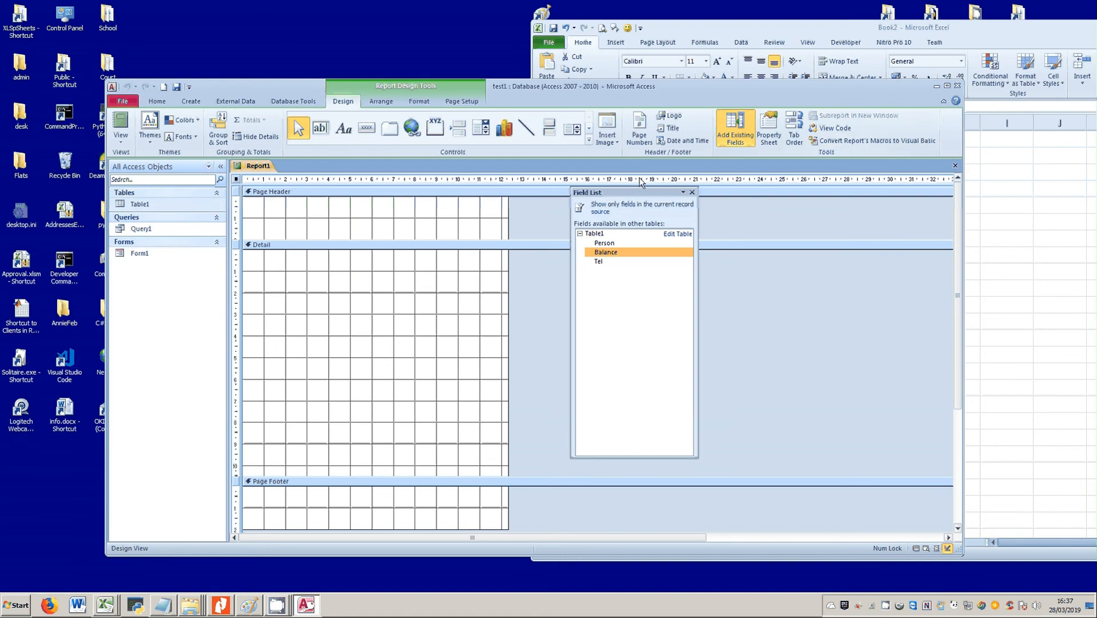
{"action": "left_click", "coordinate": [604, 242]}
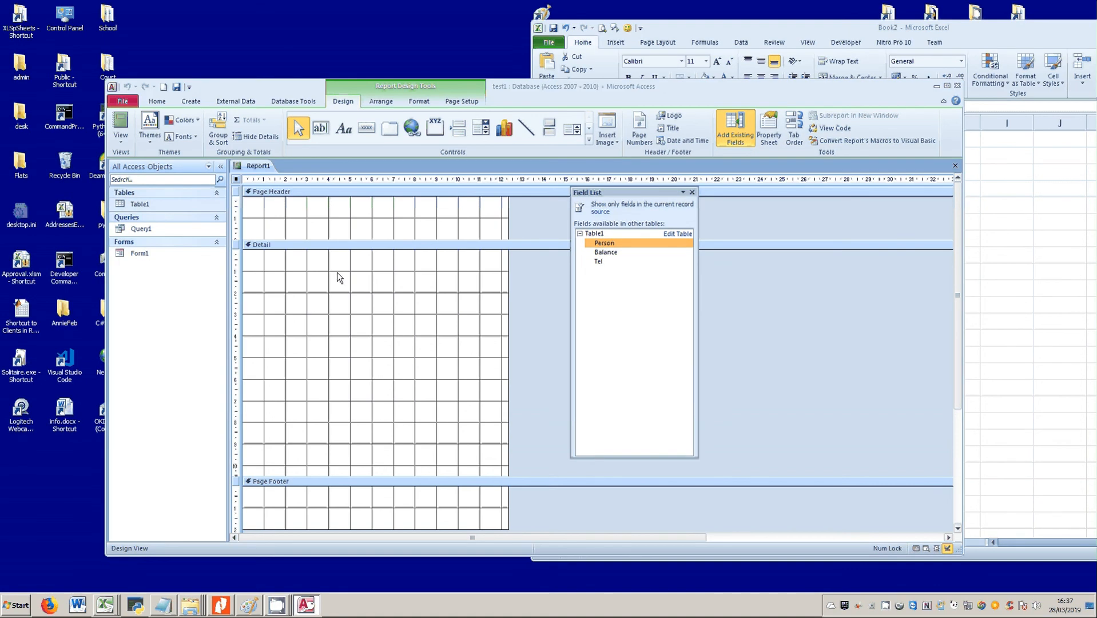
{"action": "left_click_drag", "start_coordinate": [338, 277], "coordinate": [331, 270]}
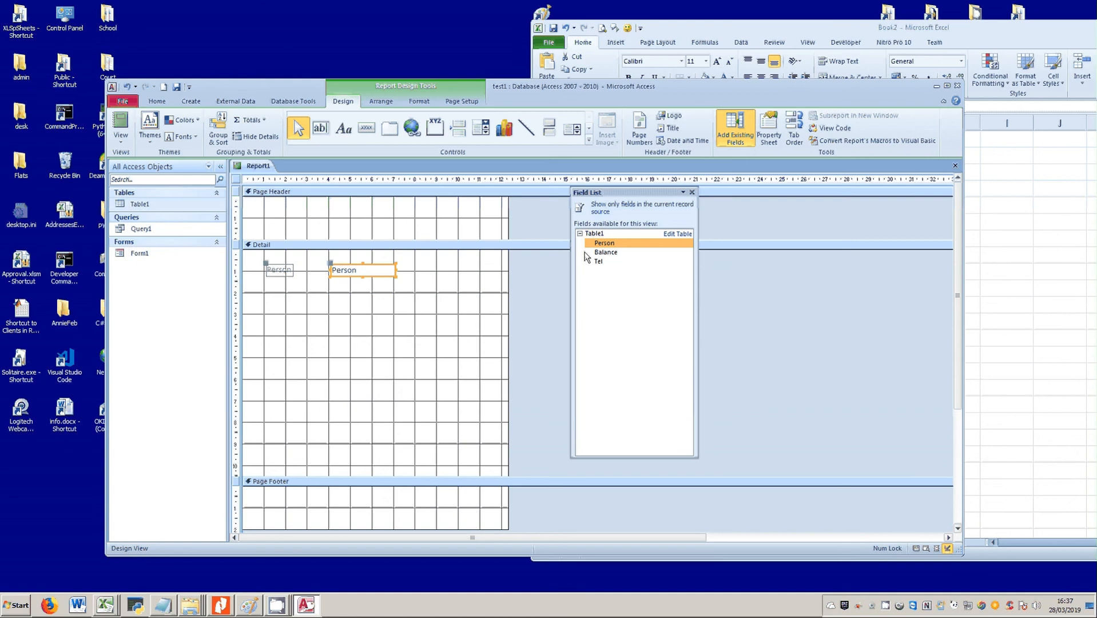
{"action": "left_click_drag", "start_coordinate": [404, 277], "coordinate": [335, 289]}
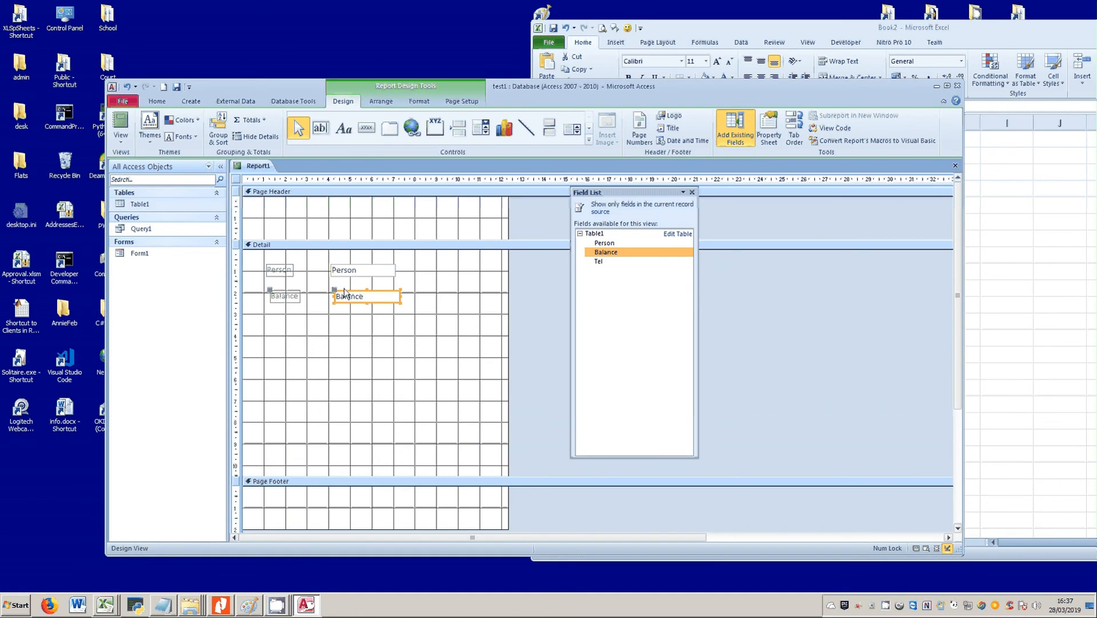
{"action": "left_click_drag", "start_coordinate": [346, 295], "coordinate": [342, 299]}
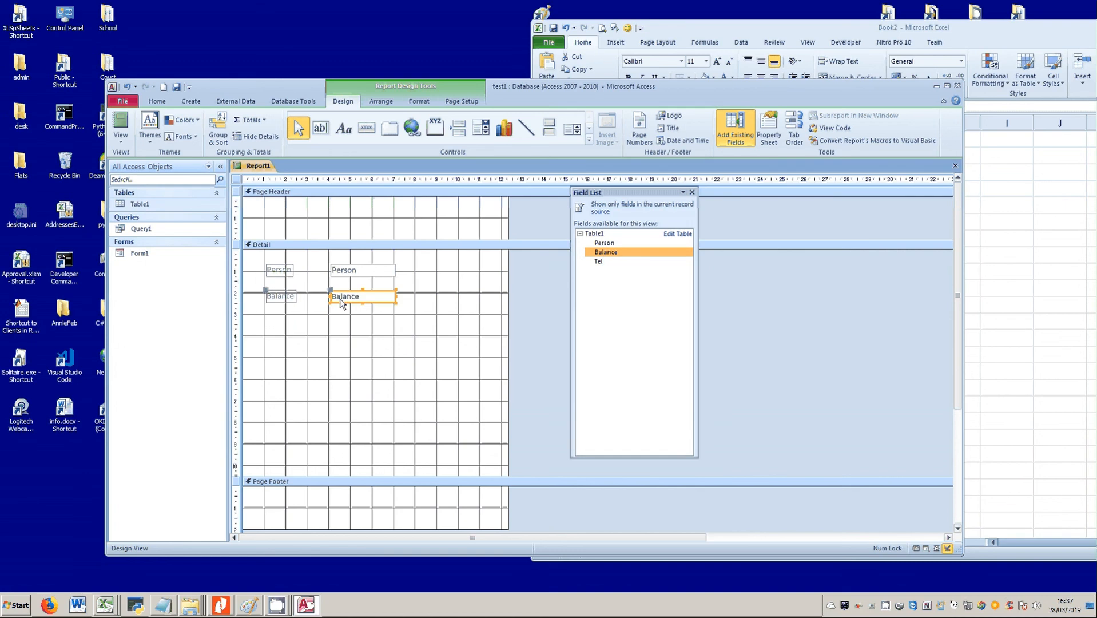
Shorten the report's Detail section to about 6 cm and show the report in Print Preview.
{"action": "left_click_drag", "start_coordinate": [376, 477], "coordinate": [375, 389]}
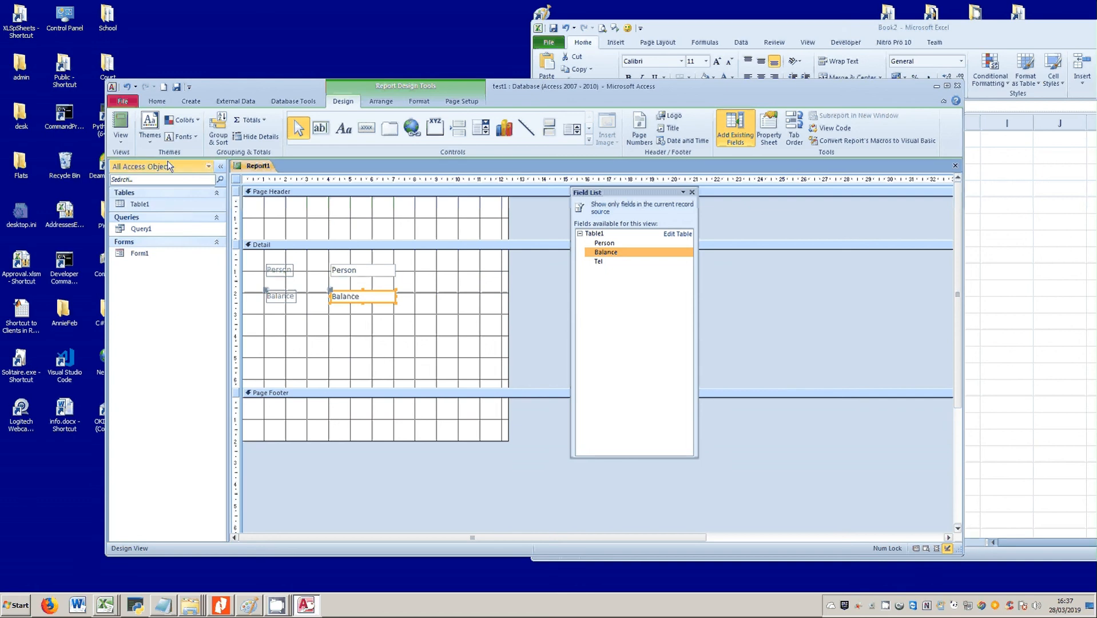
{"action": "left_click", "coordinate": [124, 139]}
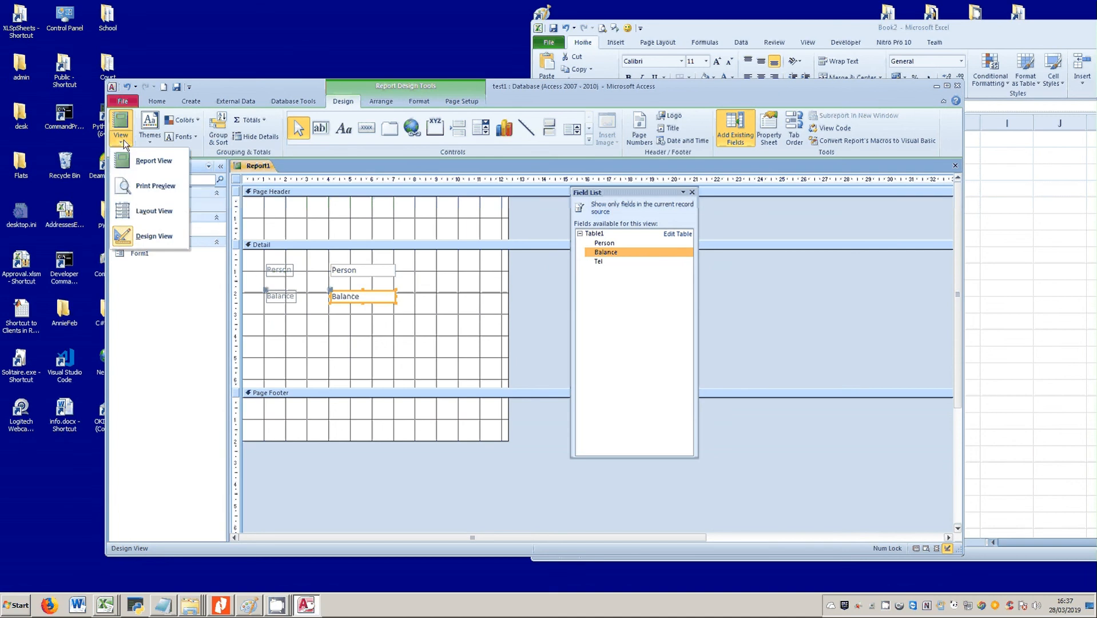
{"action": "left_click", "coordinate": [158, 187]}
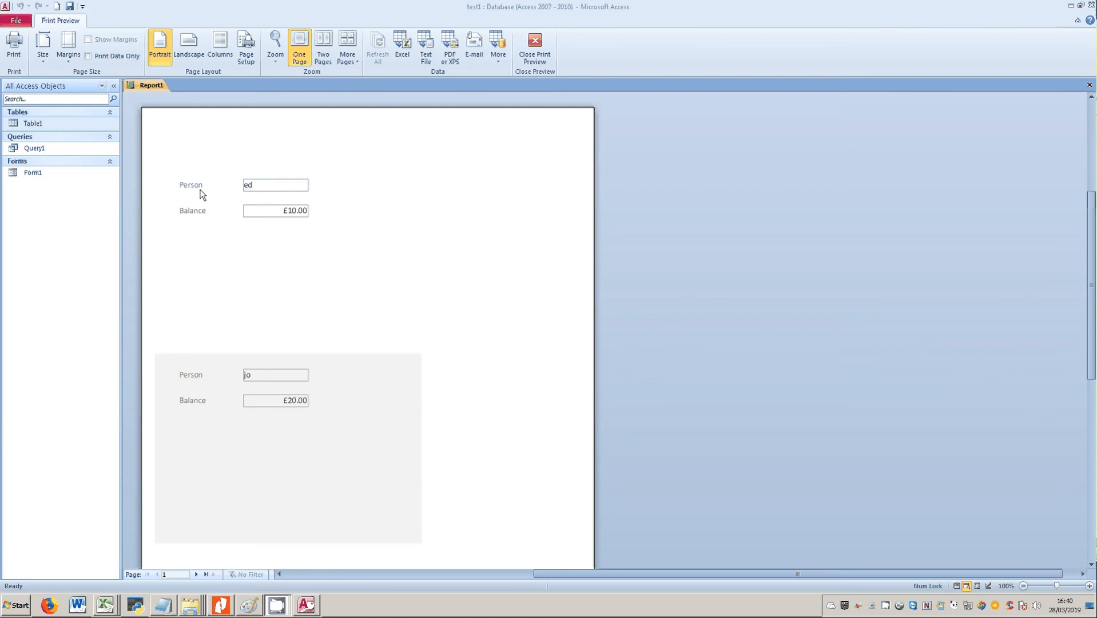
Return to Design View, shorten the Detail section to end just below the Balance field, and check the report in Print Preview.
{"action": "right_click", "coordinate": [354, 182]}
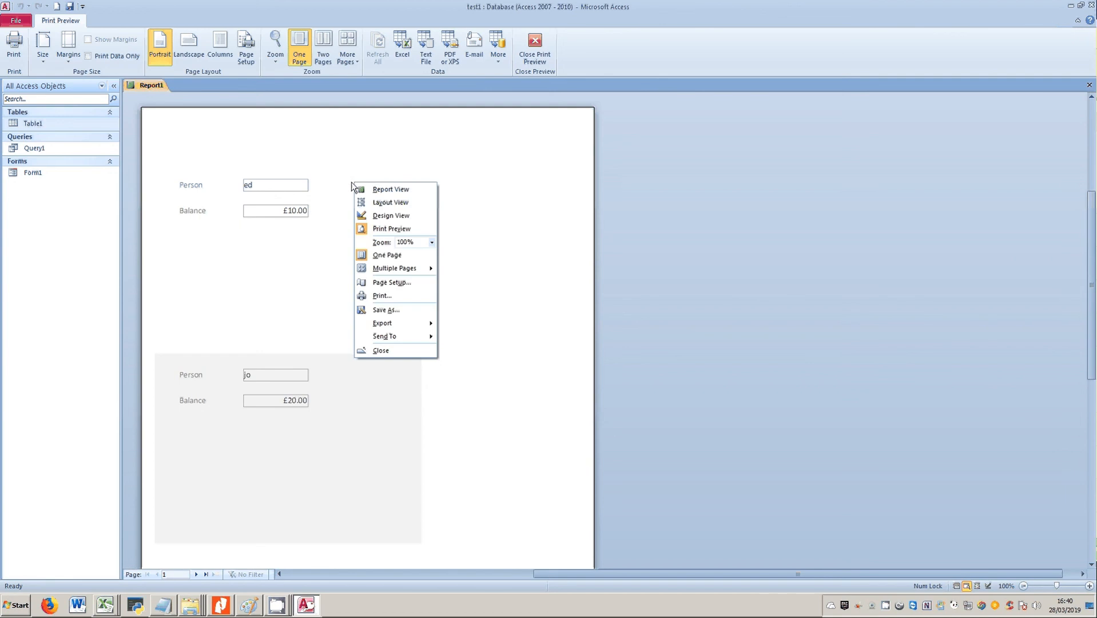
{"action": "left_click", "coordinate": [382, 218]}
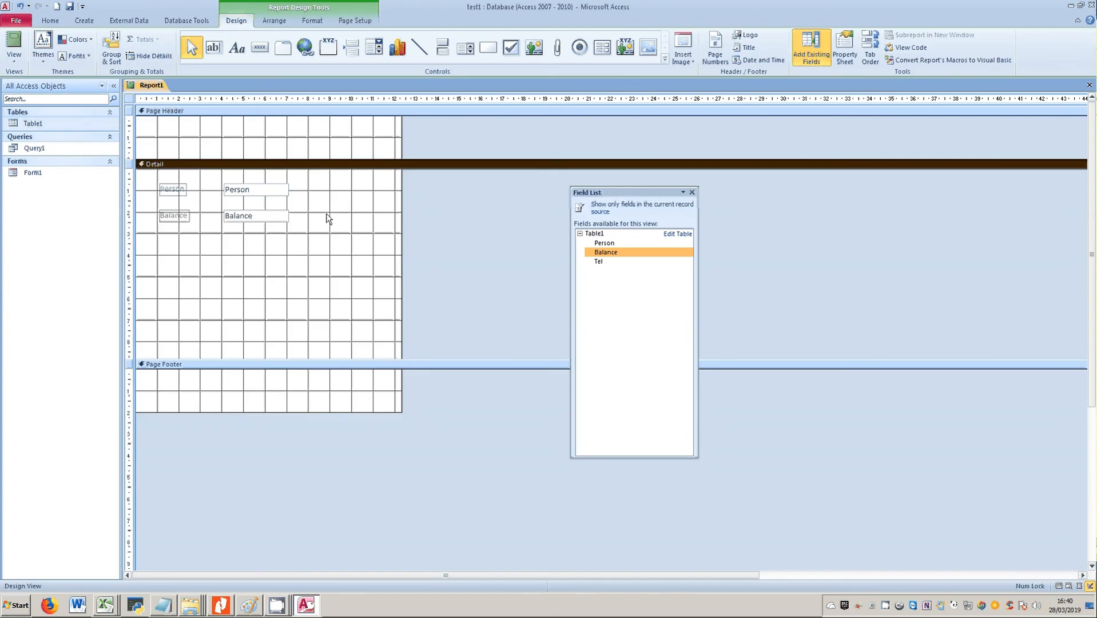
{"action": "left_click_drag", "start_coordinate": [289, 360], "coordinate": [285, 246]}
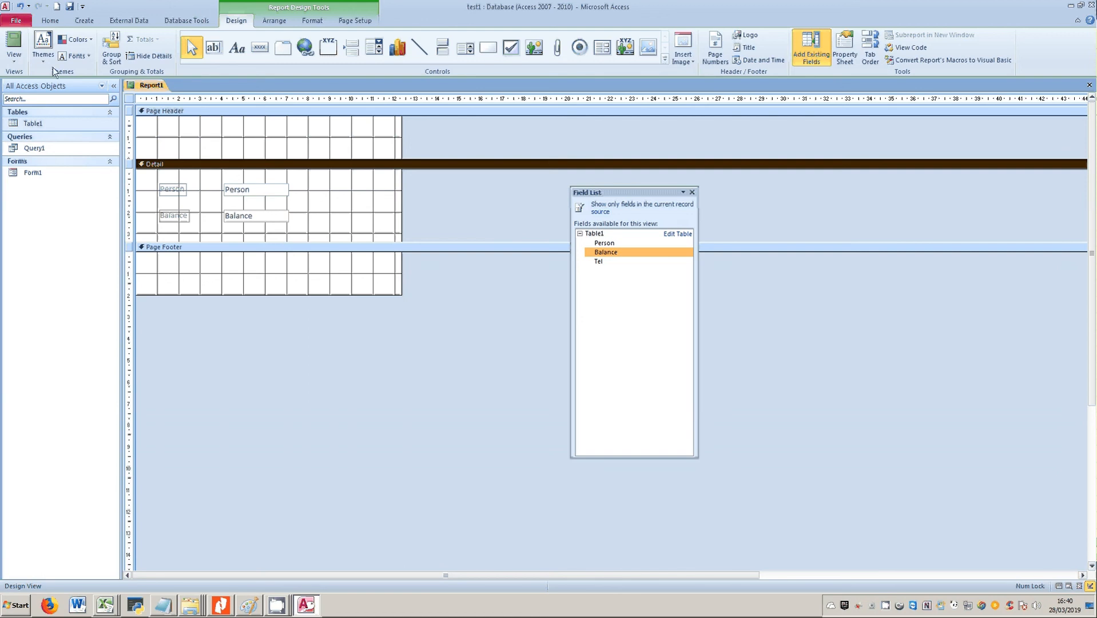
{"action": "left_click", "coordinate": [290, 137]}
{"action": "right_click", "coordinate": [291, 140]}
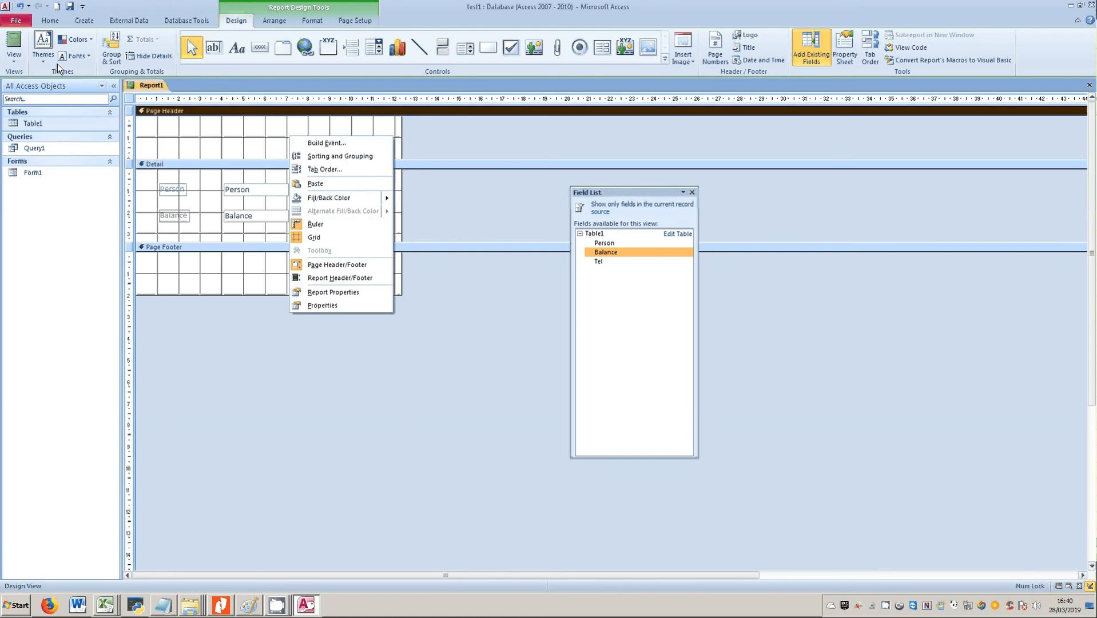
{"action": "left_click", "coordinate": [13, 58]}
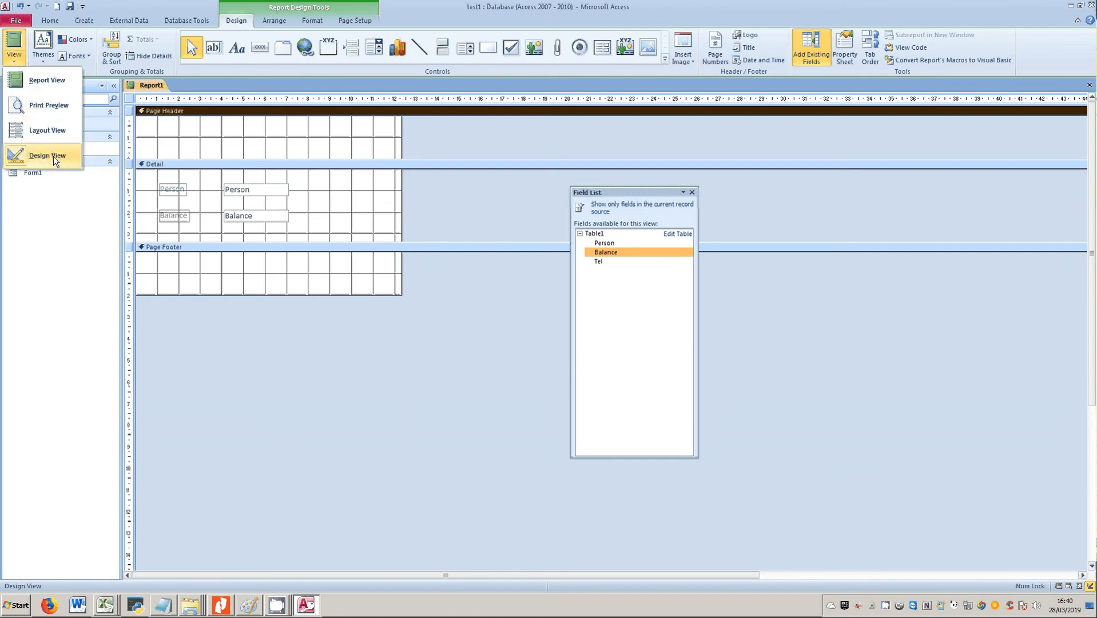
{"action": "left_click", "coordinate": [48, 105]}
{"action": "scroll", "coordinate": [360, 279], "scroll_direction": "down", "scroll_amount": 2}
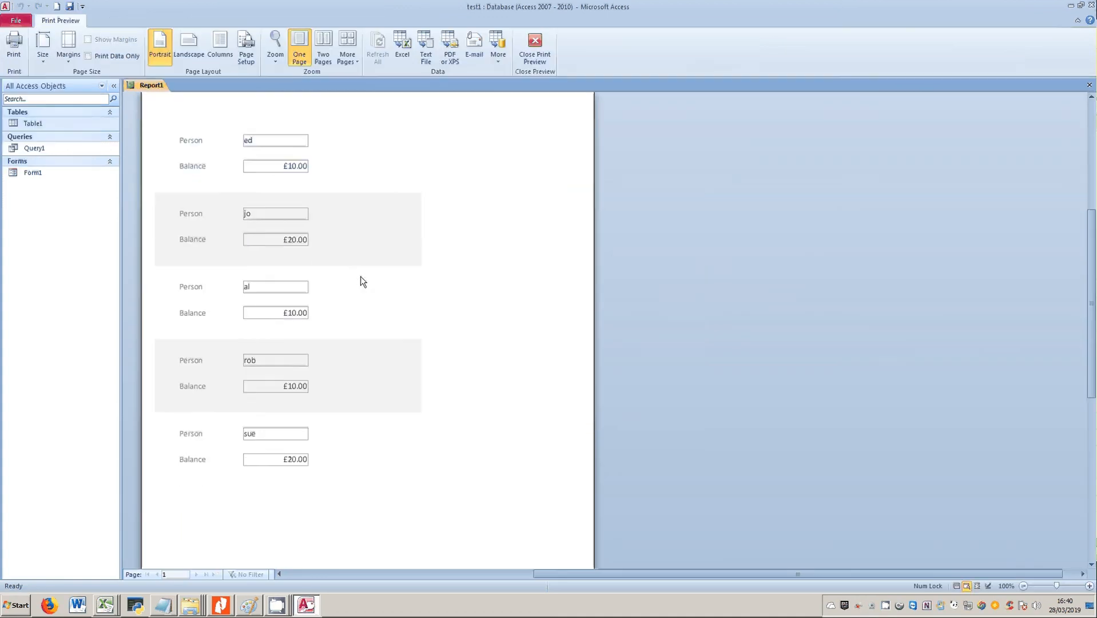
{"action": "scroll", "coordinate": [366, 283], "scroll_direction": "up", "scroll_amount": 2}
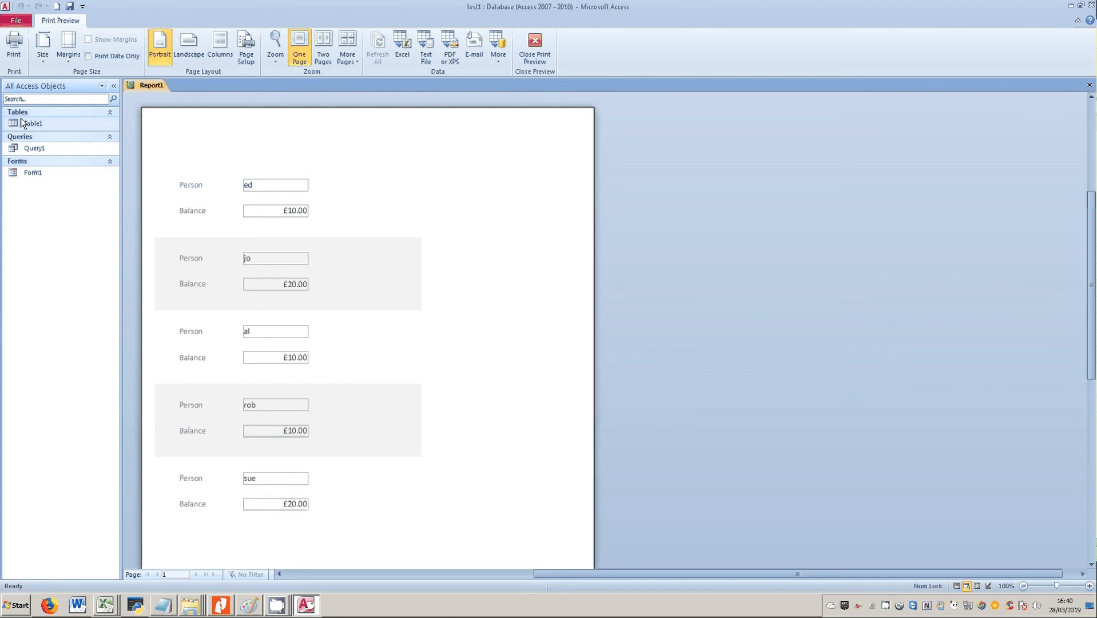
Open the print settings for the report to review them, and close them without printing.
{"action": "left_click", "coordinate": [22, 61]}
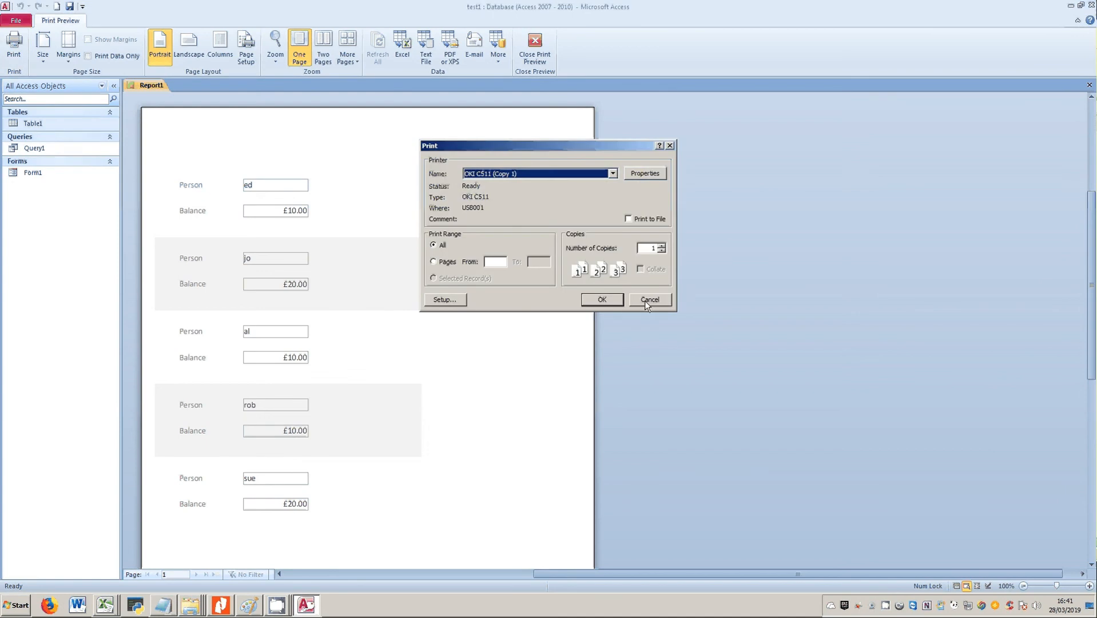
{"action": "left_click_drag", "start_coordinate": [493, 145], "coordinate": [416, 121]}
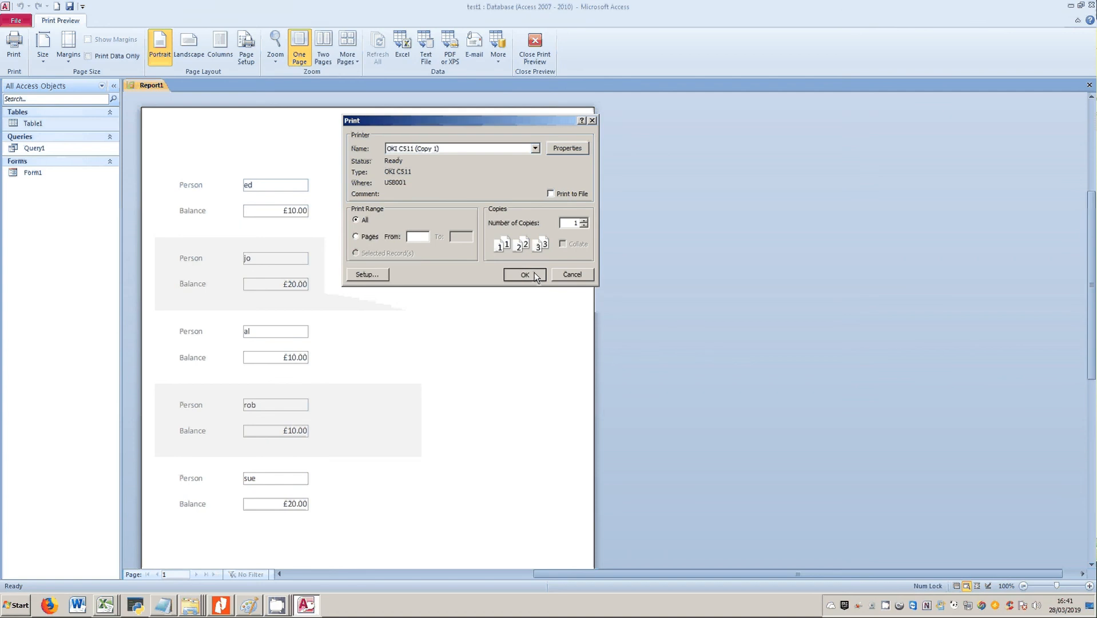
{"action": "left_click", "coordinate": [571, 276]}
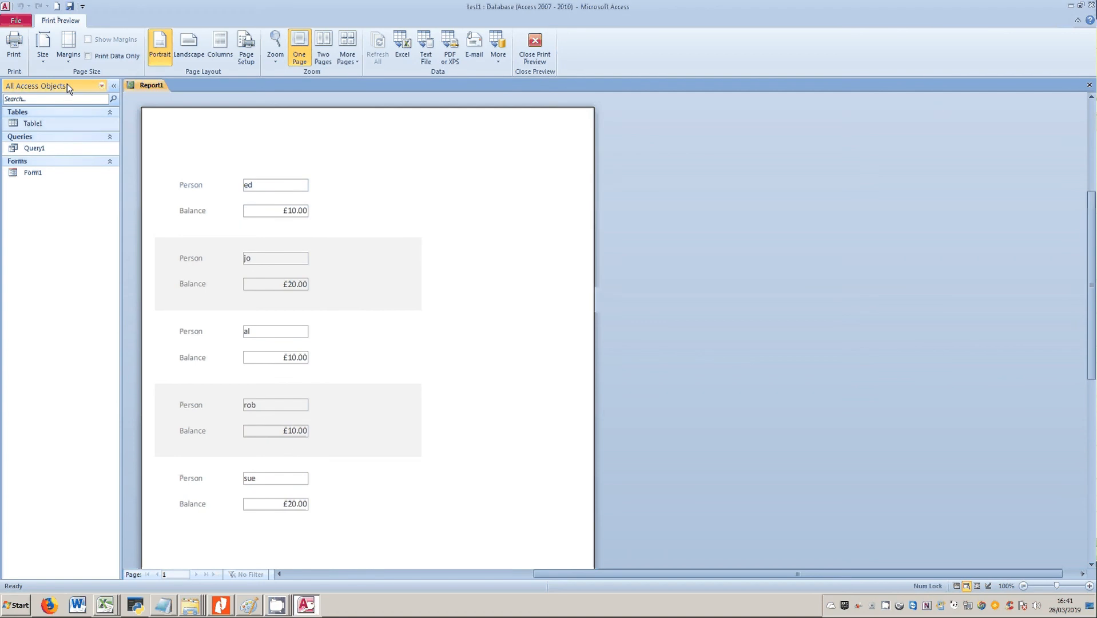
Return the report to Design View, delete the Person and Balance labels while keeping their fields, and check it in Print Preview.
{"action": "right_click", "coordinate": [362, 190]}
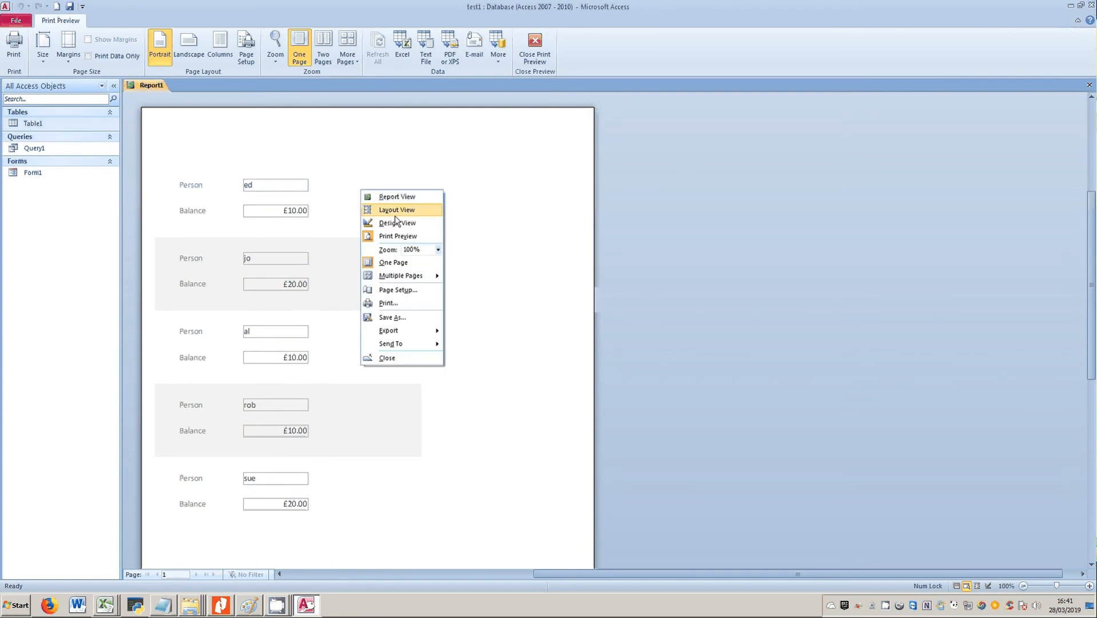
{"action": "left_click", "coordinate": [394, 224]}
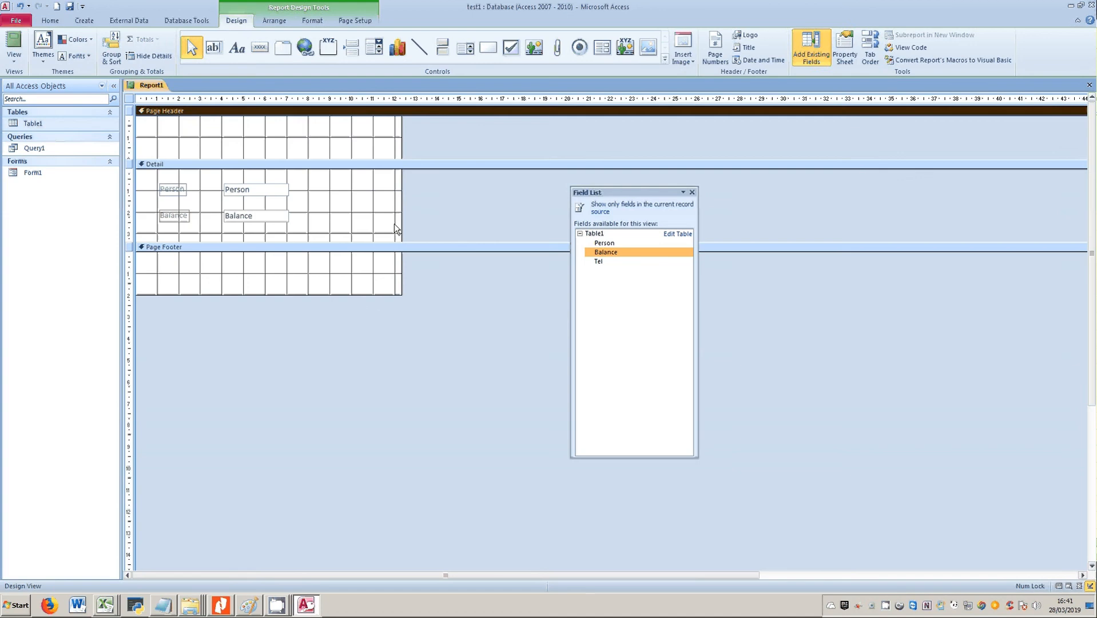
{"action": "left_click", "coordinate": [183, 187]}
{"action": "left_click", "coordinate": [173, 215], "text": "shift"}
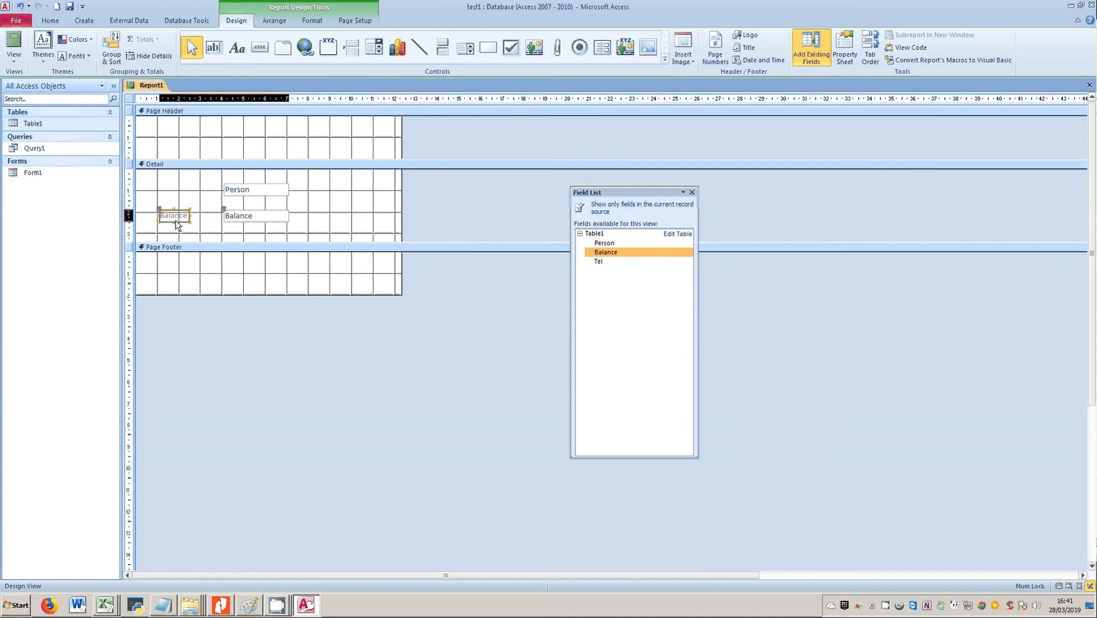
{"action": "key", "text": "Delete"}
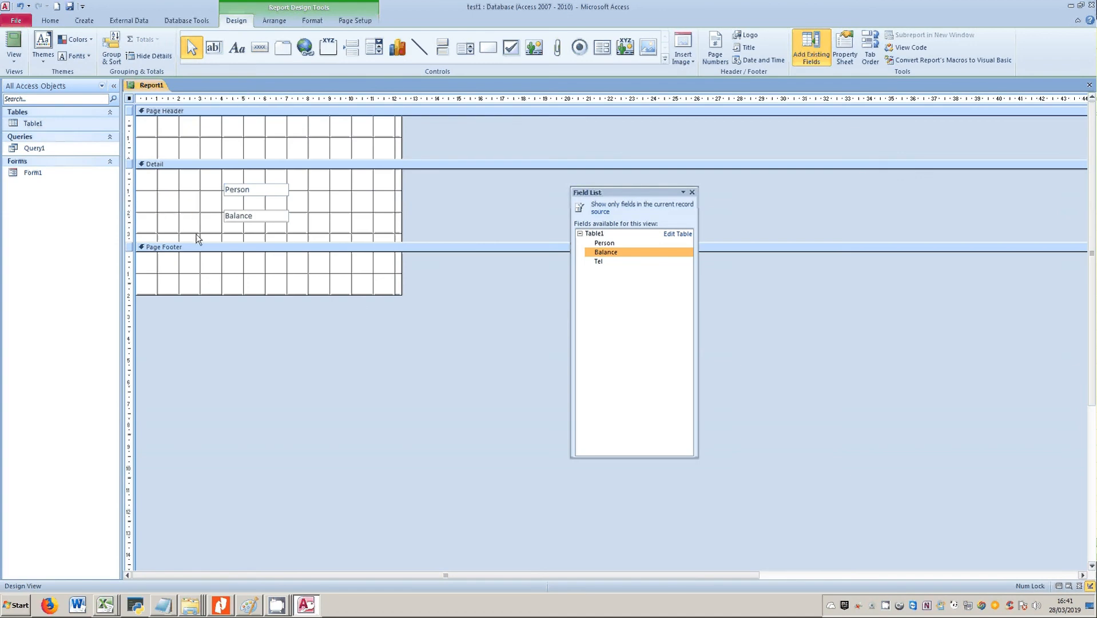
{"action": "left_click", "coordinate": [17, 59]}
{"action": "left_click", "coordinate": [46, 105]}
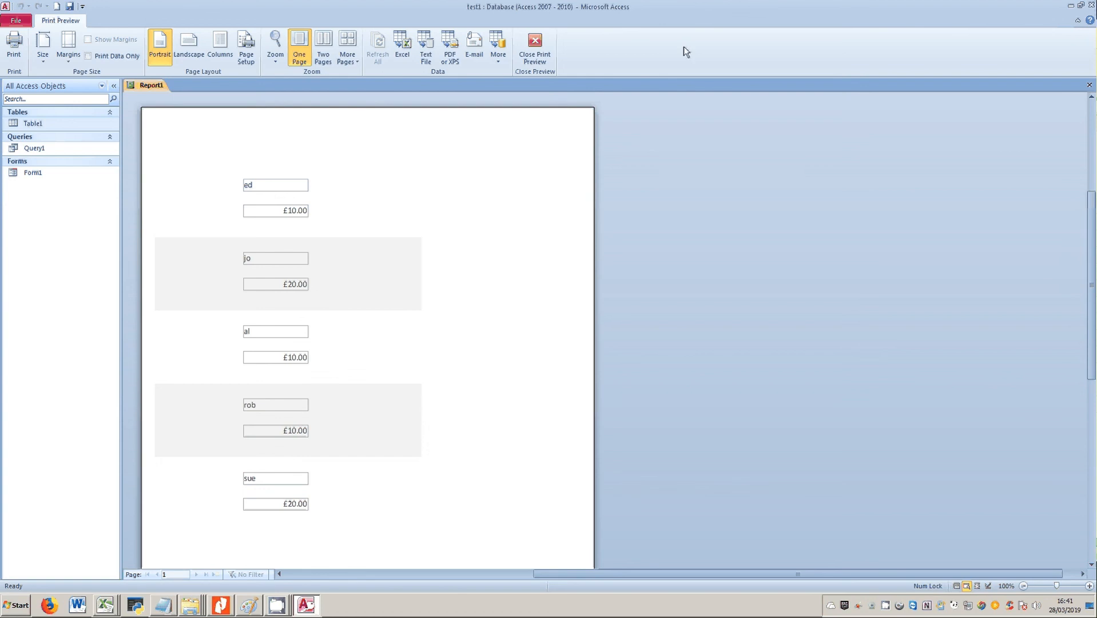
Leave Print Preview and close the report, saving its design under the name Report1.
{"action": "left_click", "coordinate": [536, 39]}
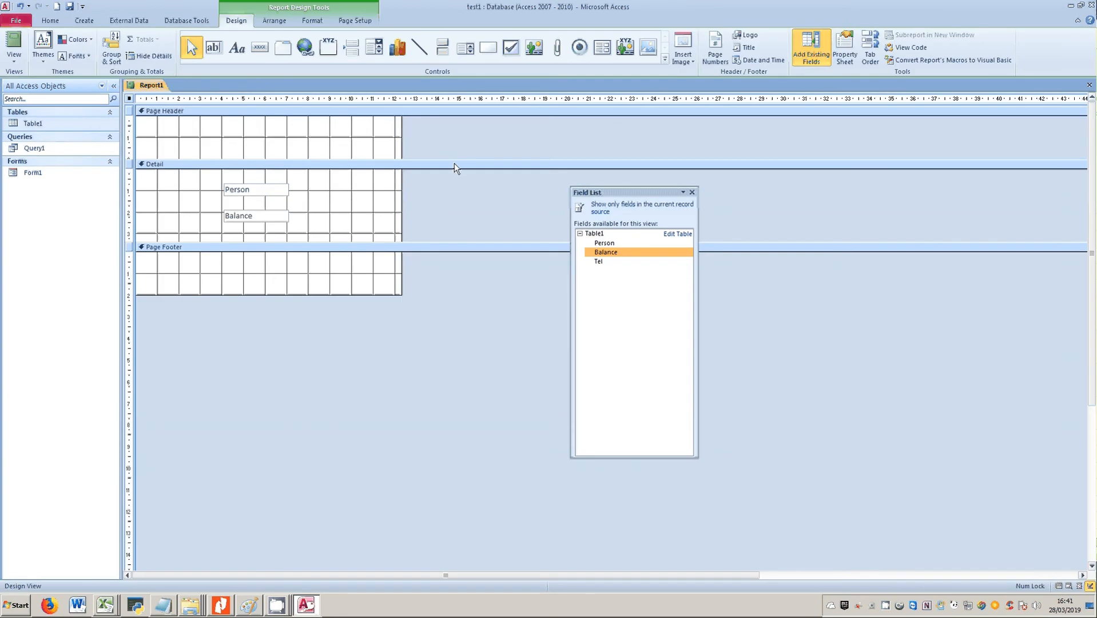
{"action": "left_click", "coordinate": [1089, 86]}
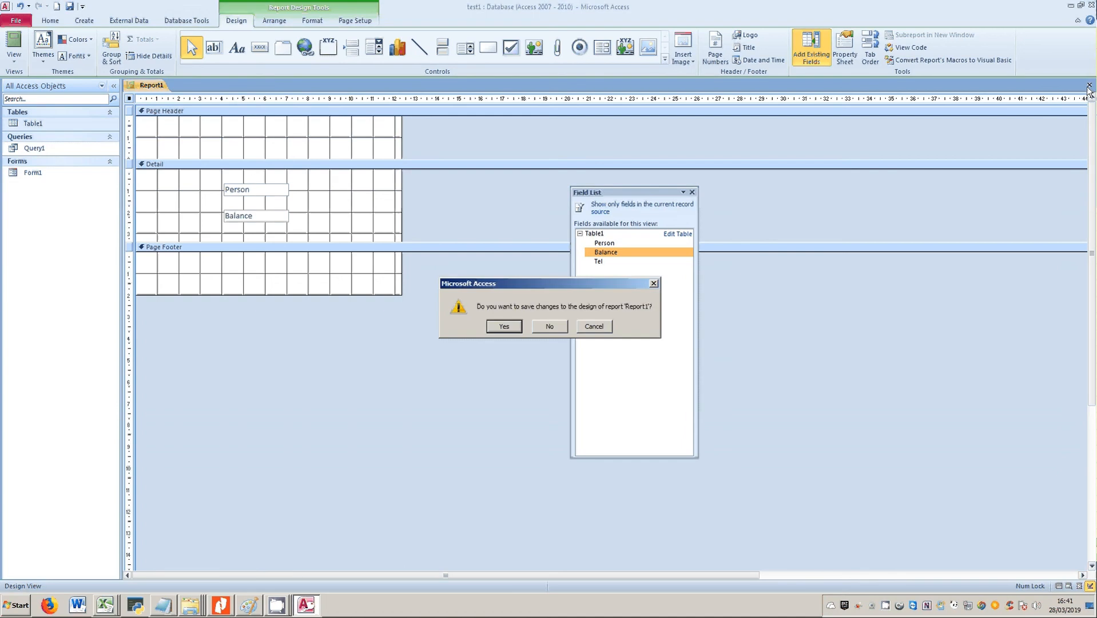
{"action": "left_click", "coordinate": [505, 328]}
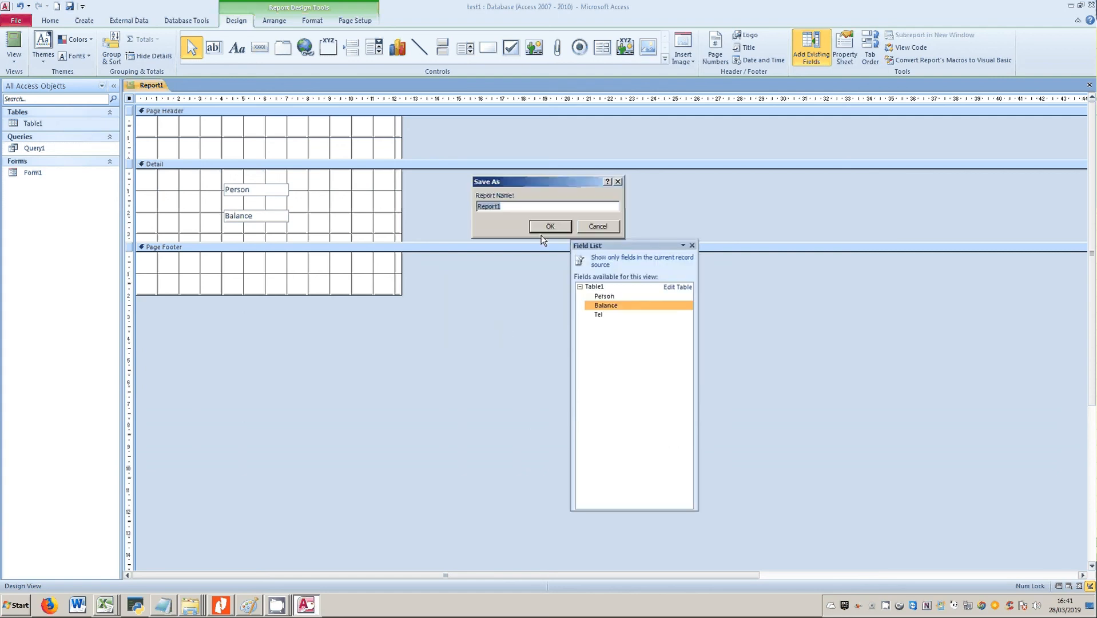
{"action": "left_click", "coordinate": [546, 227]}
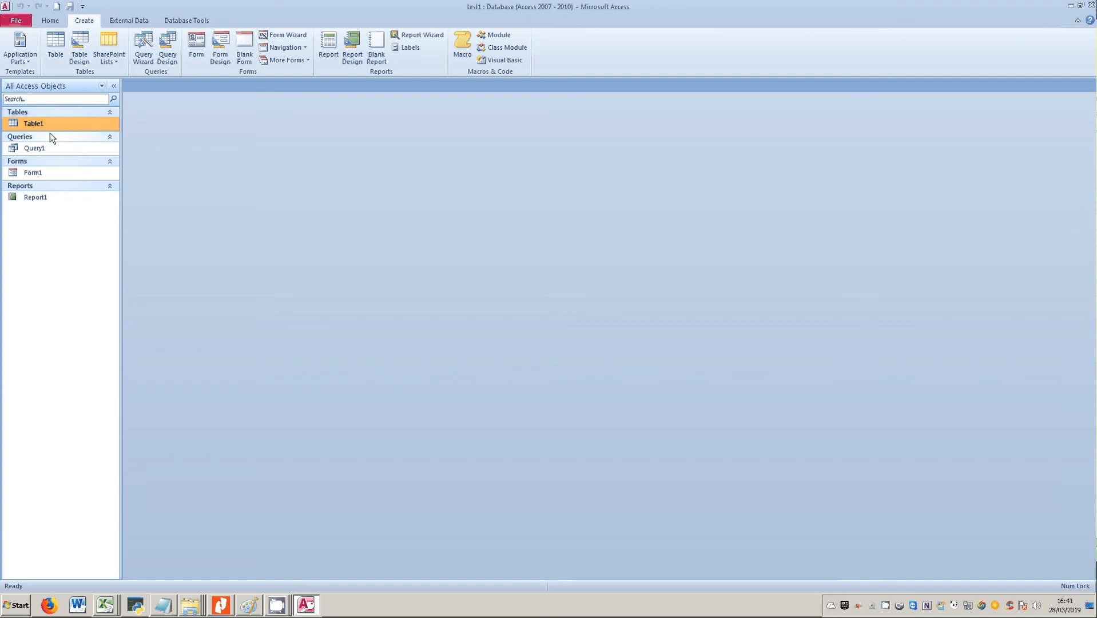
Select Query1, Form1 and Report1 in turn to review the objects stored in the database.
{"action": "left_click", "coordinate": [48, 148]}
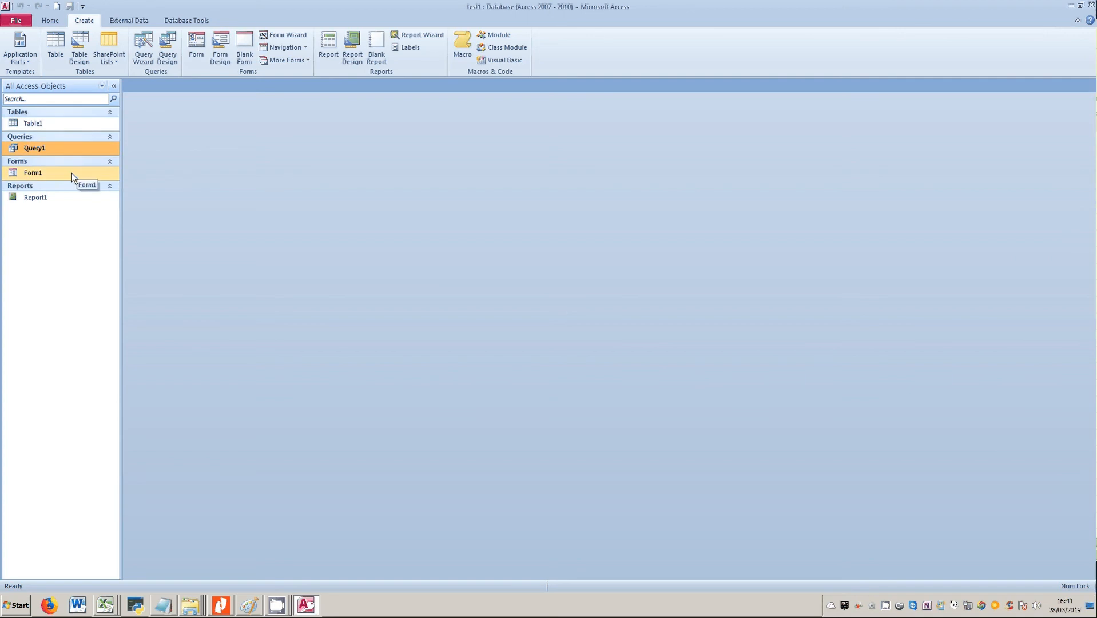
{"action": "left_click", "coordinate": [71, 173]}
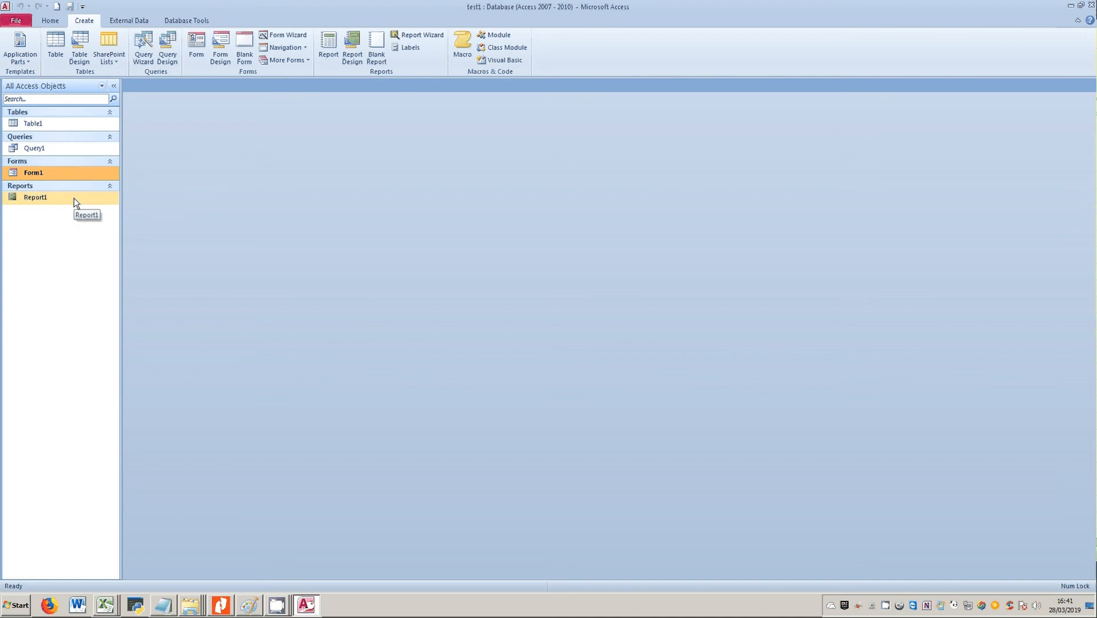
{"action": "left_click", "coordinate": [74, 198]}
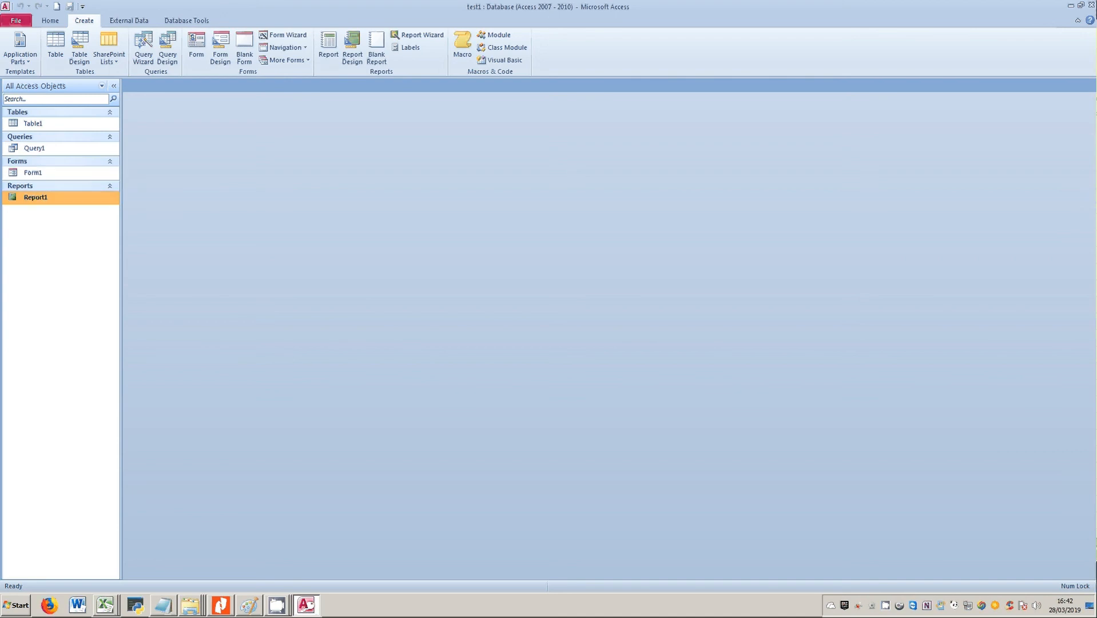